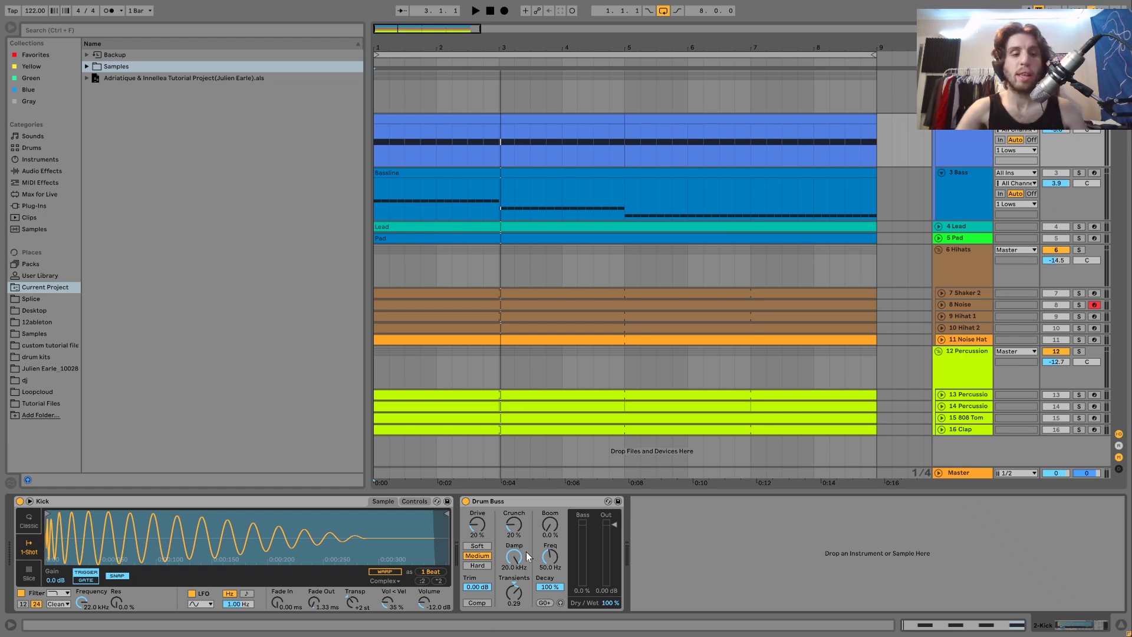
Audition the kick with its Drum Buss effect, comparing playback of the kick alone with the full mix
key("space")
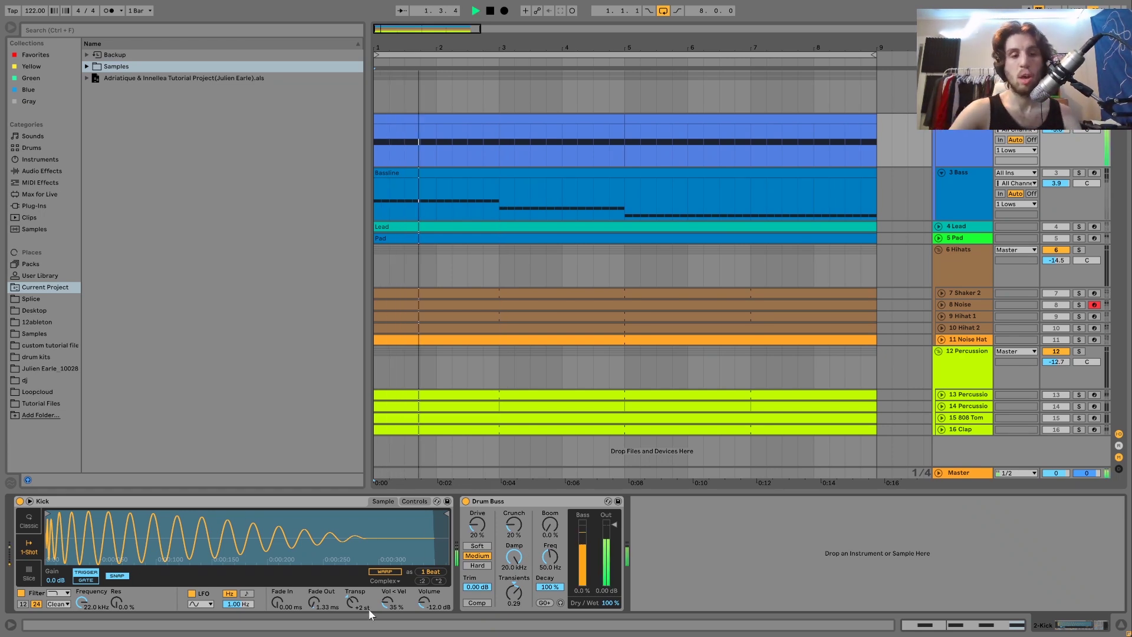
key("space")
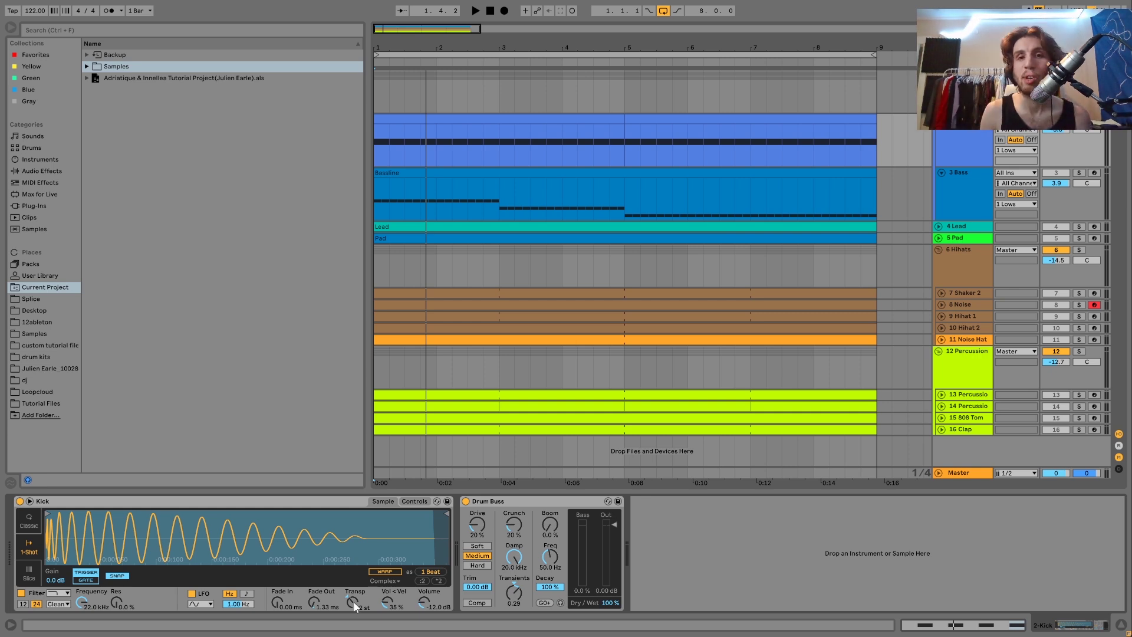
key("space")
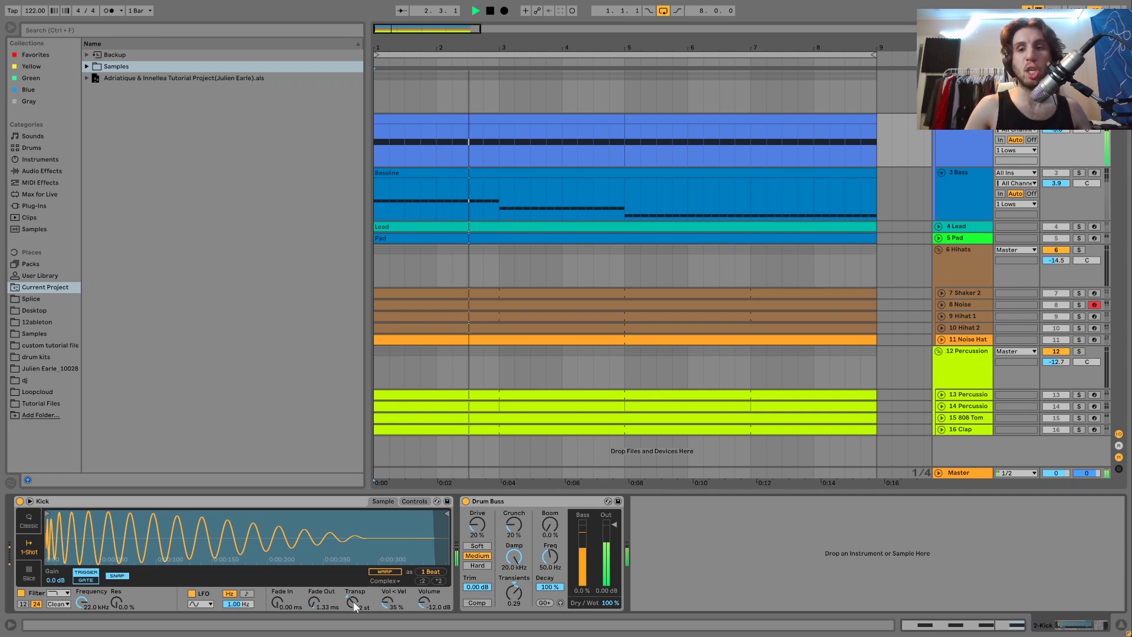
key("space")
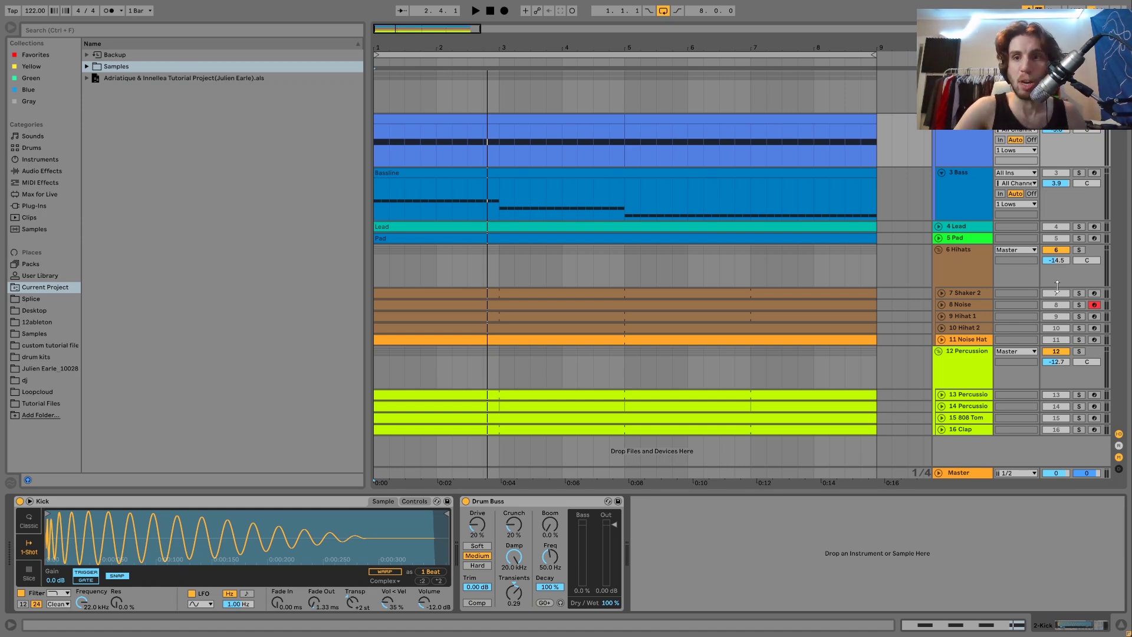
key("space")
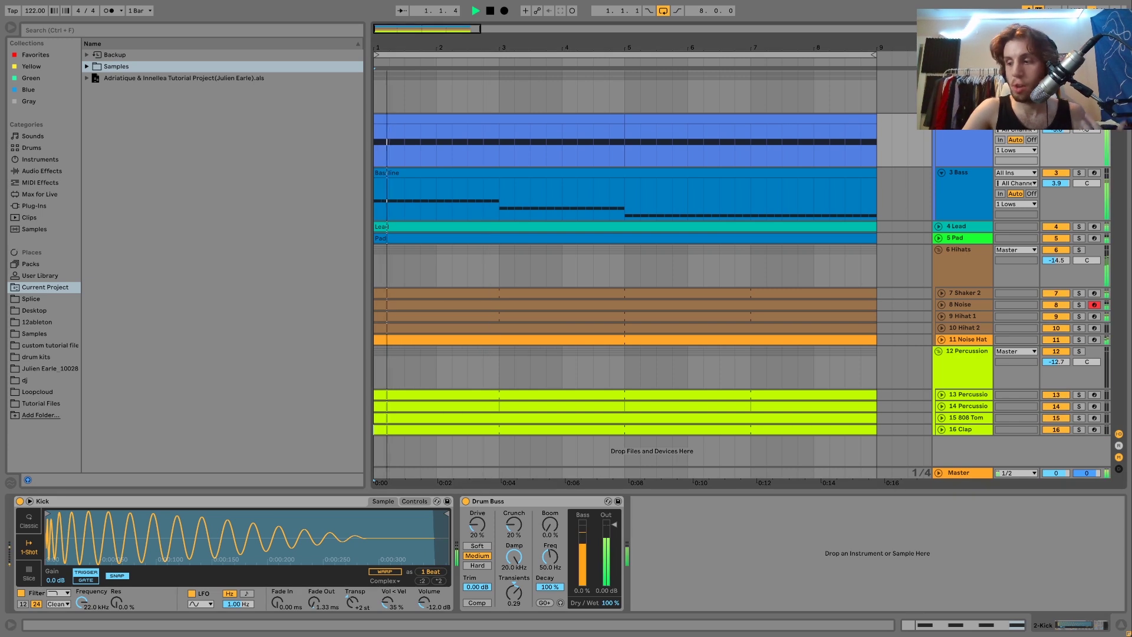
key("space")
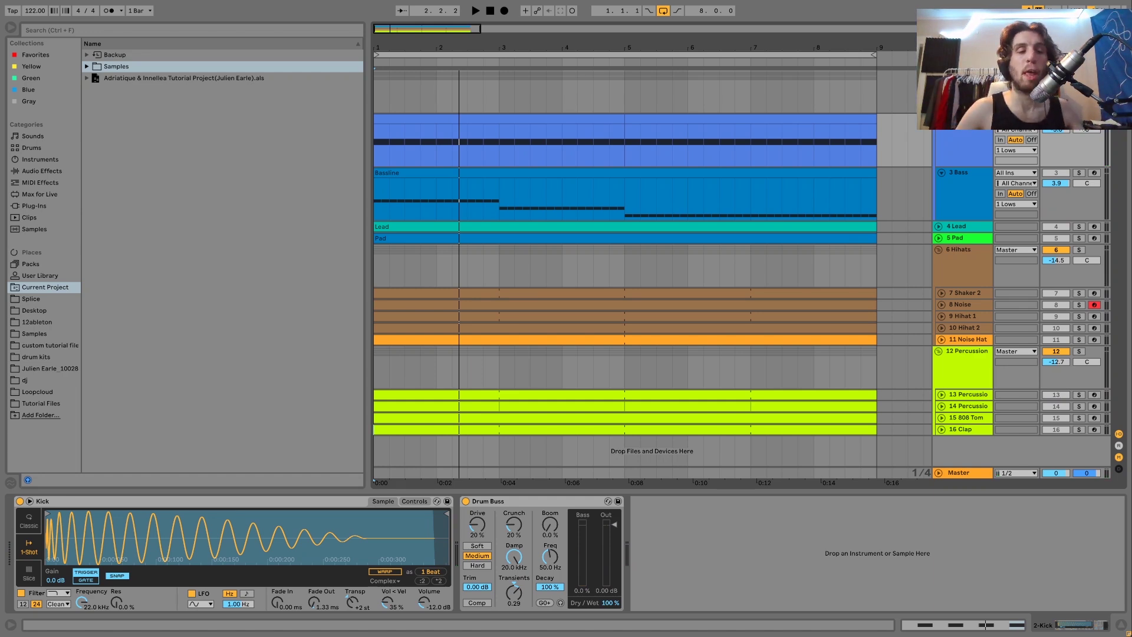
key("space")
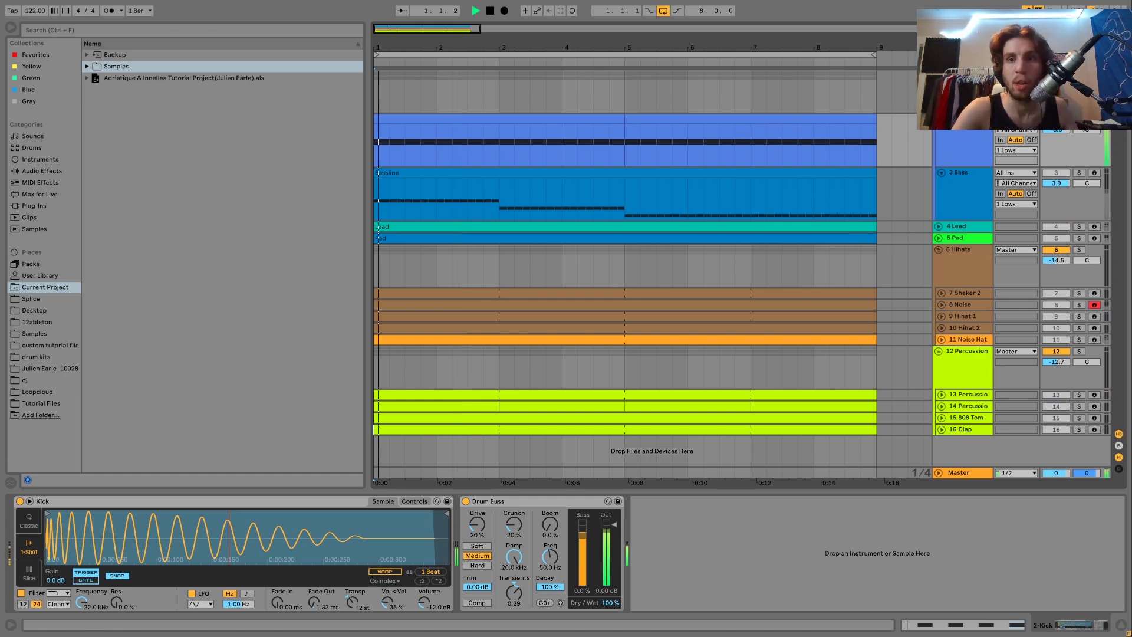
key("space")
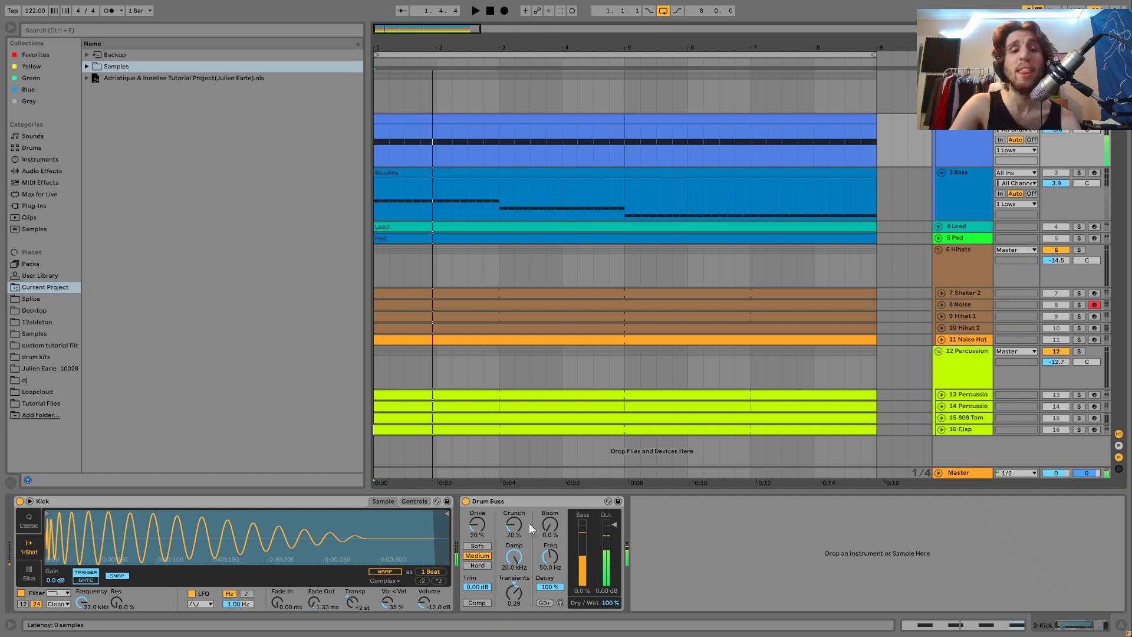
Solo the Bass track, show its device chain and play it back
left_click(1079, 174)
left_click(975, 189)
key("space")
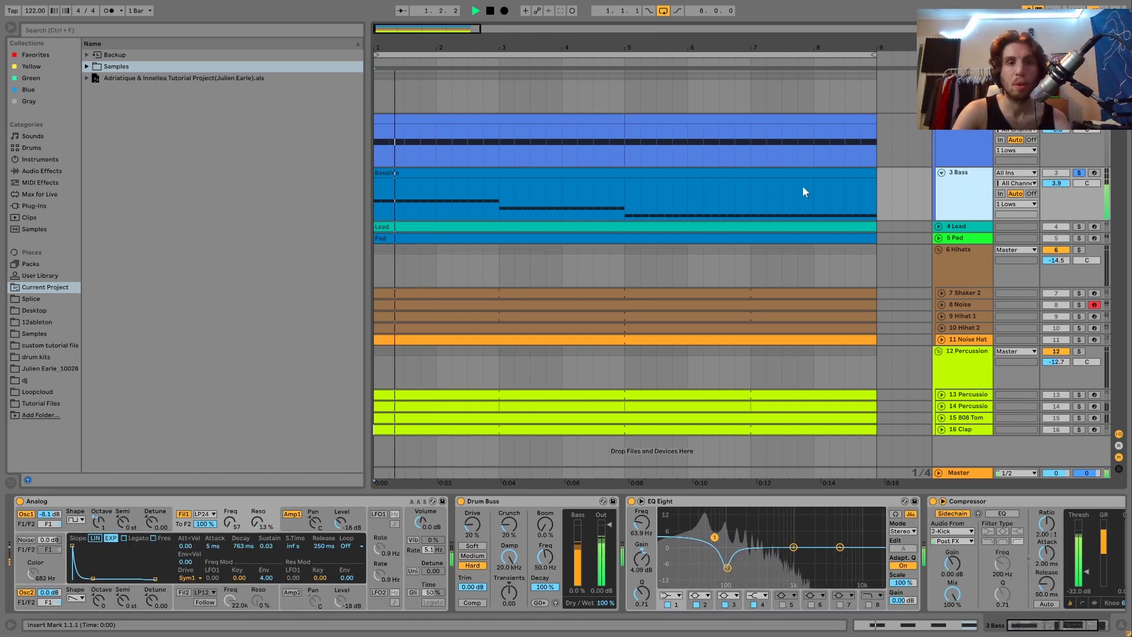
Open the Bassline clip to examine its notes and play the soloed bass from the start
double_click(713, 172)
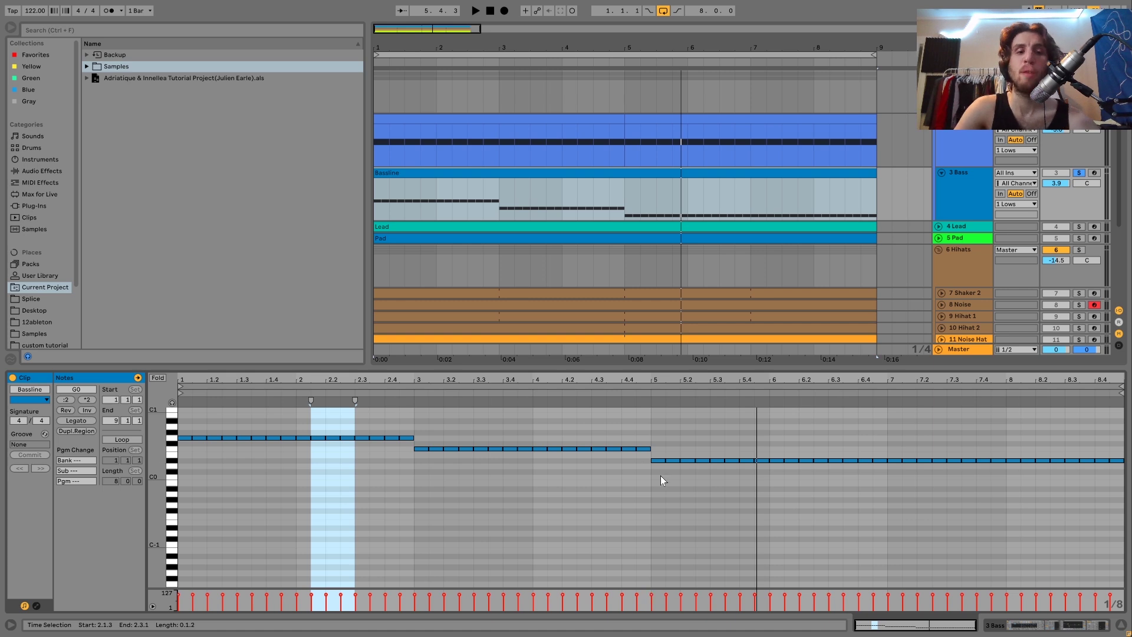
key("space")
key("space")
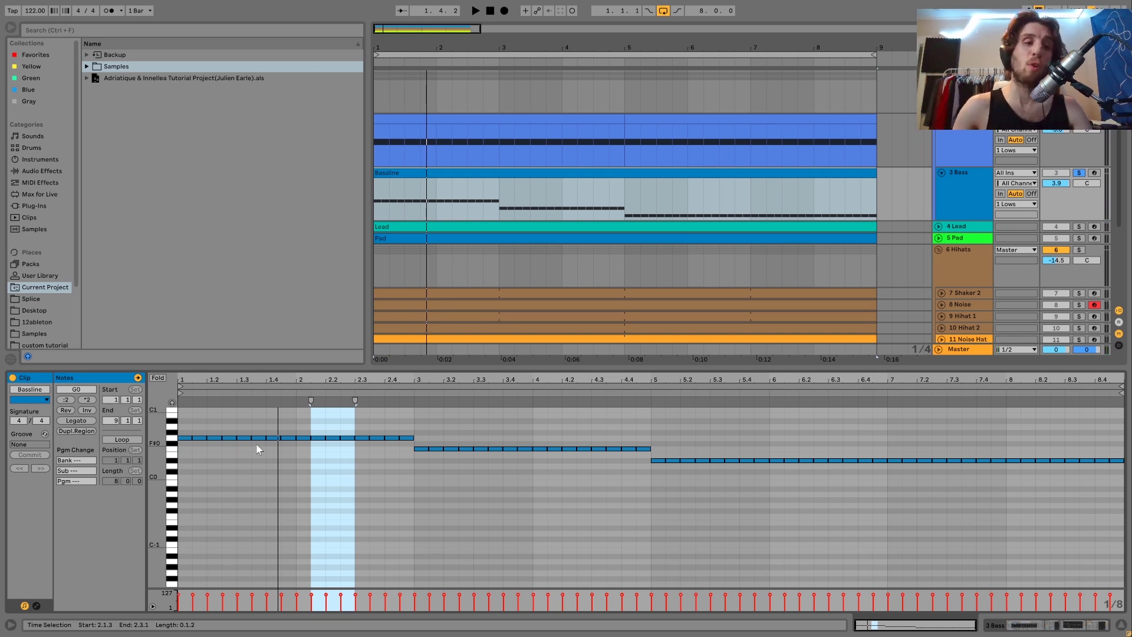
key("space")
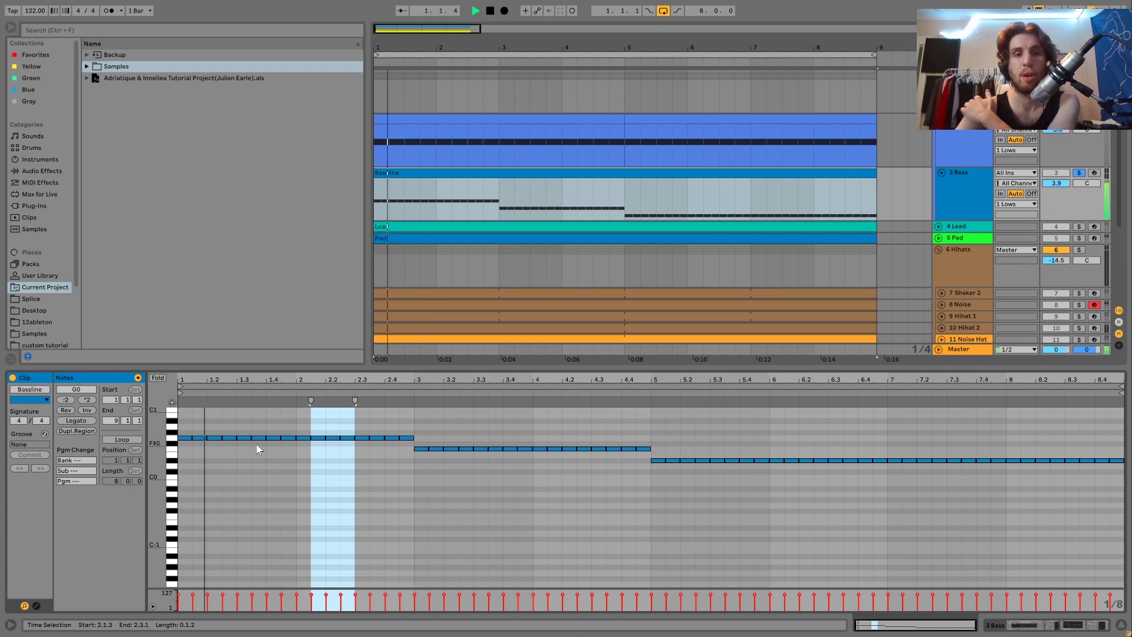
Show the Bass track's devices and compare playback with Analog's Fil1 filter switched off and back on
left_click(963, 210)
key("space")
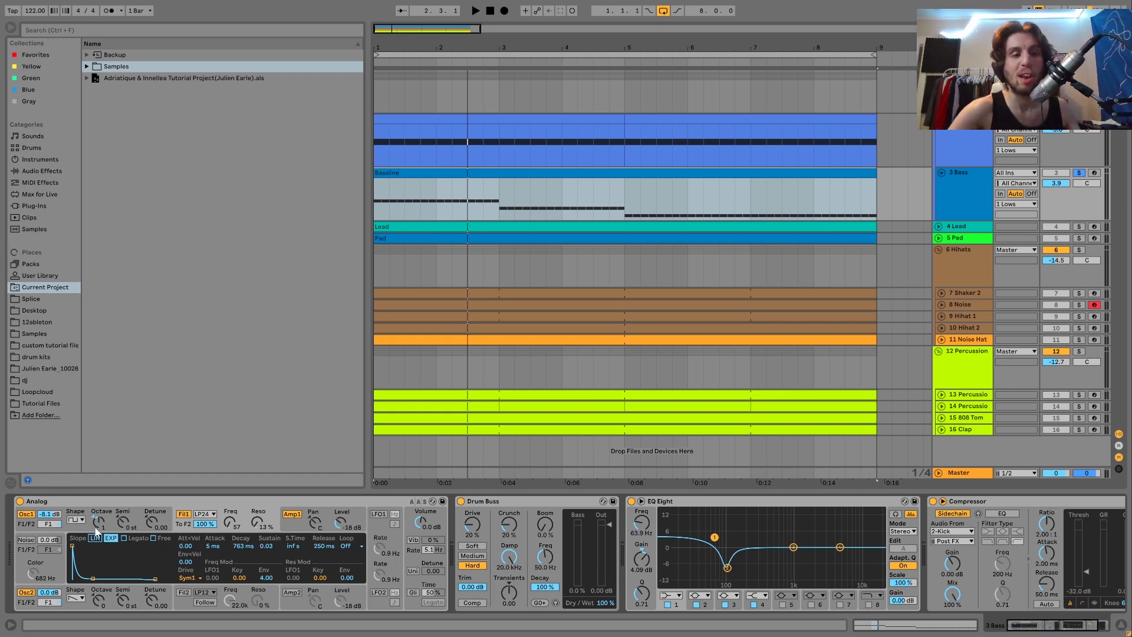
left_click(183, 514)
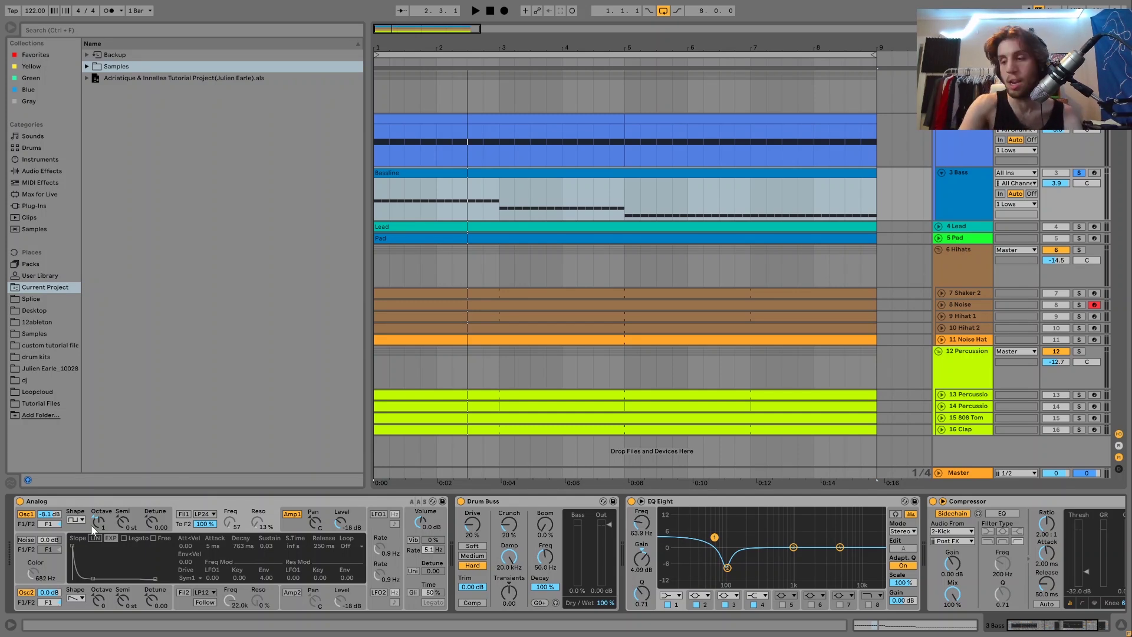
key("space")
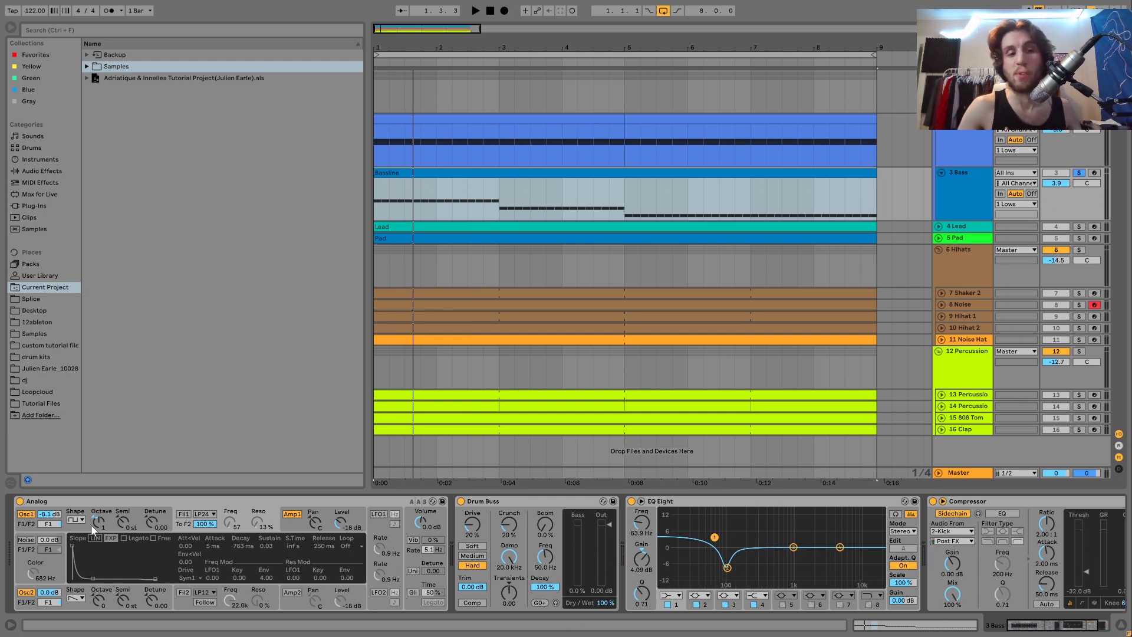
left_click(186, 514)
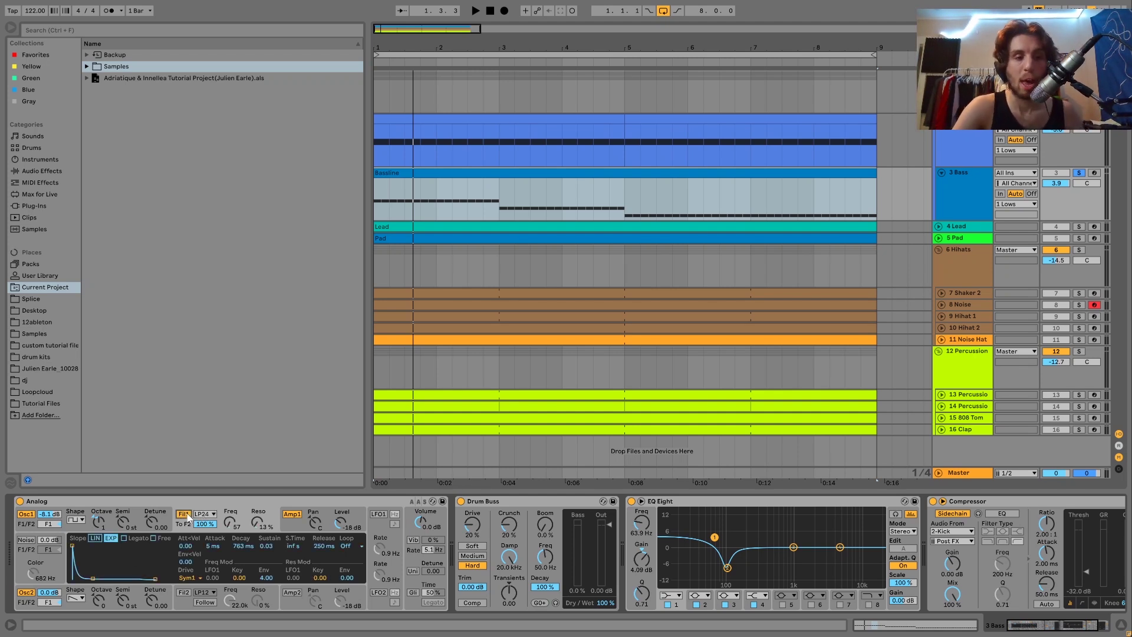
key("space")
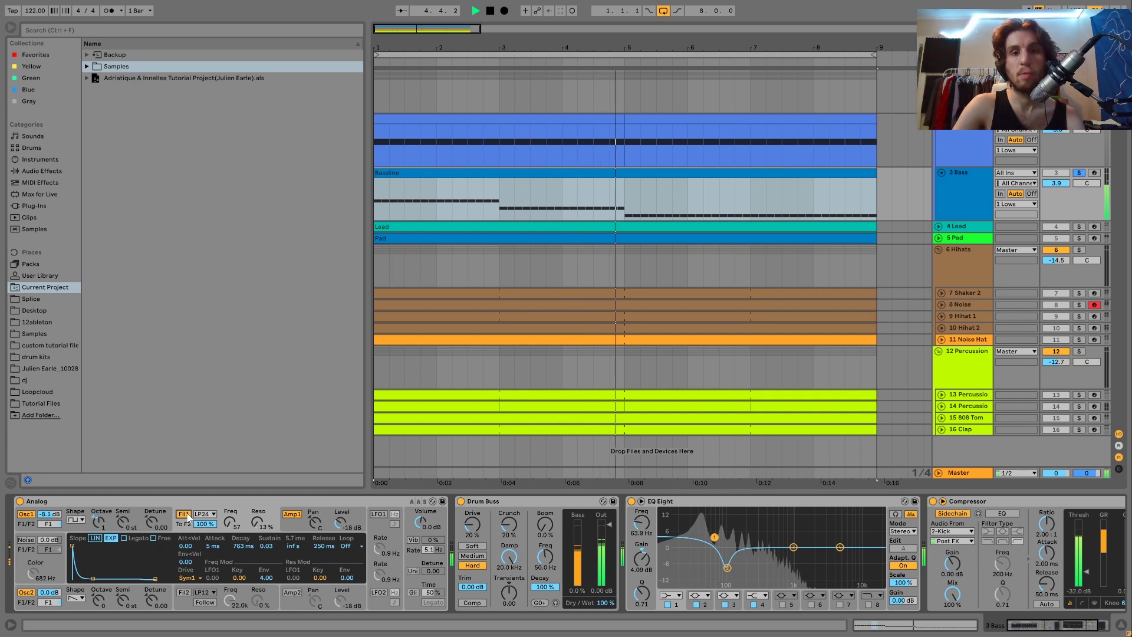
key("space")
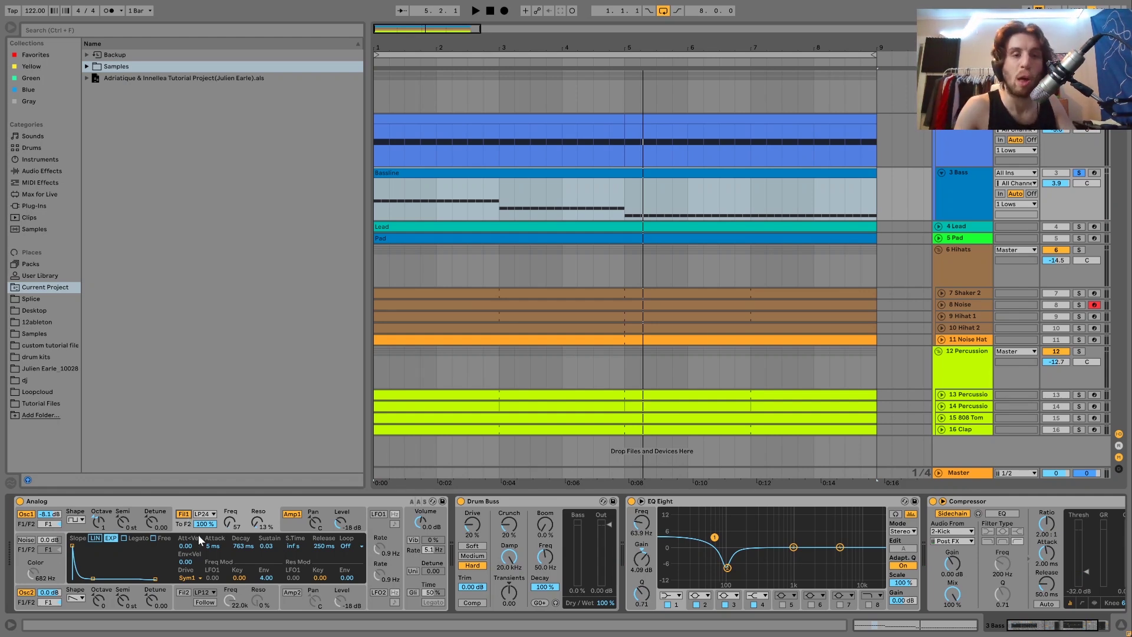
Play the bass within the full mix and again soloed to compare the two
key("space")
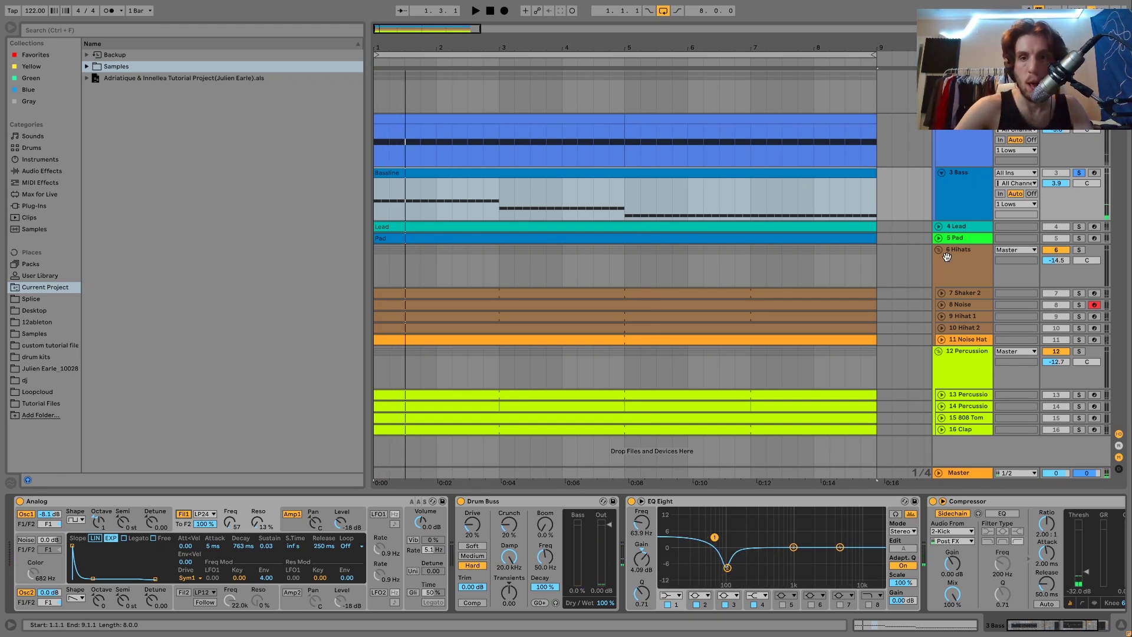
key("space")
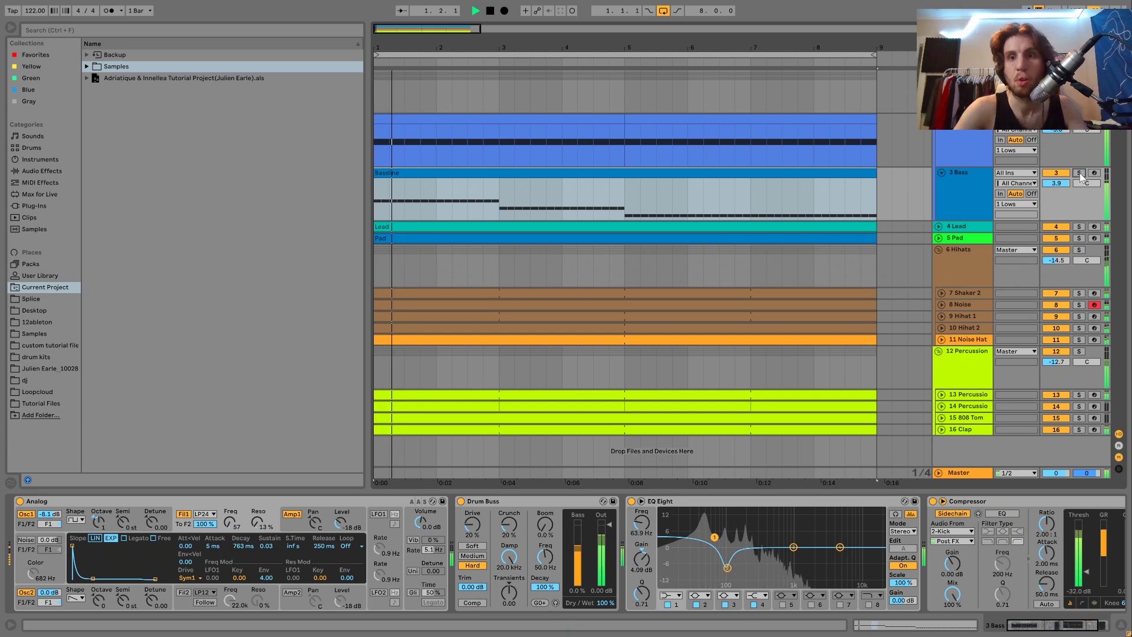
left_click(1079, 174)
key("space")
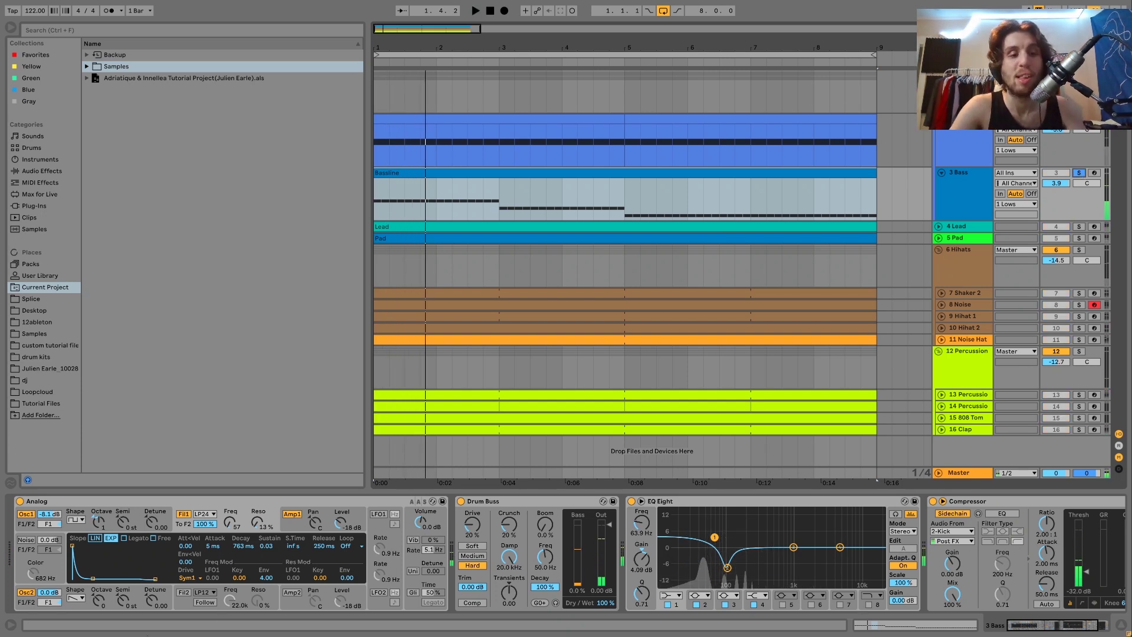
Review Analog's Amp1 envelope settings and the bass effects chain, and play the full mix with the Bass track unsoloed
left_click(293, 528)
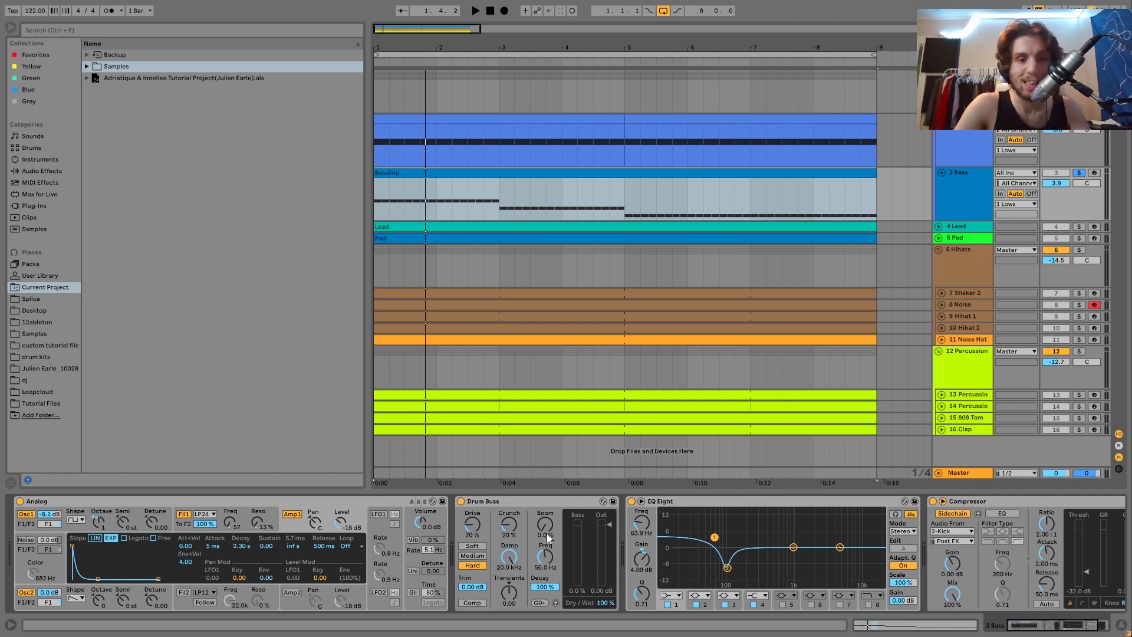
scroll(549, 537, "right", 4)
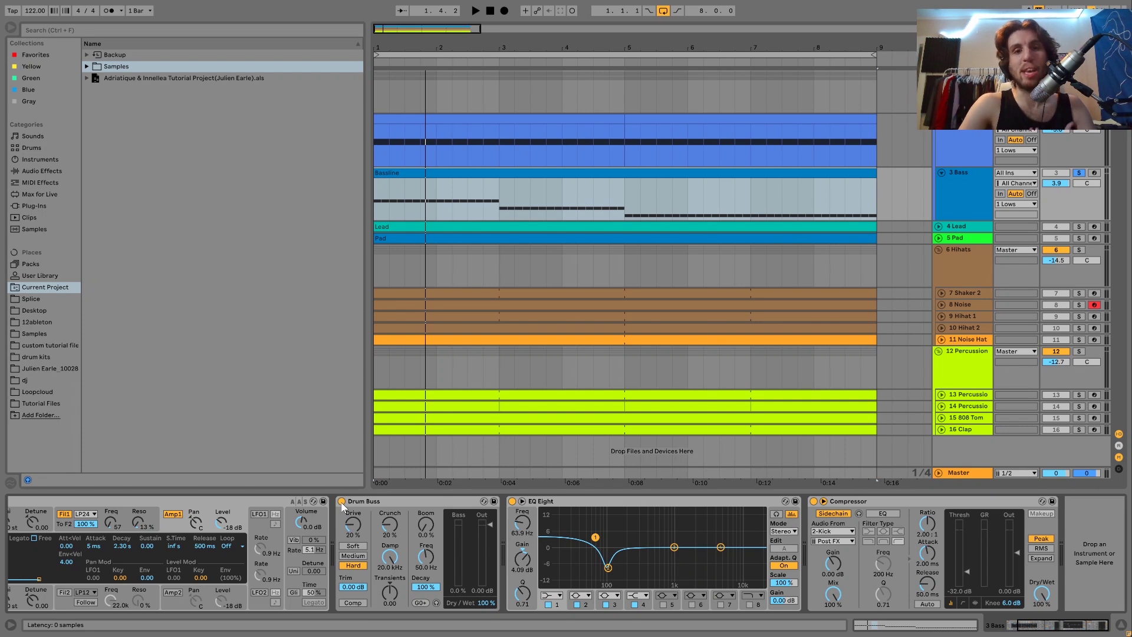
left_click(1079, 173)
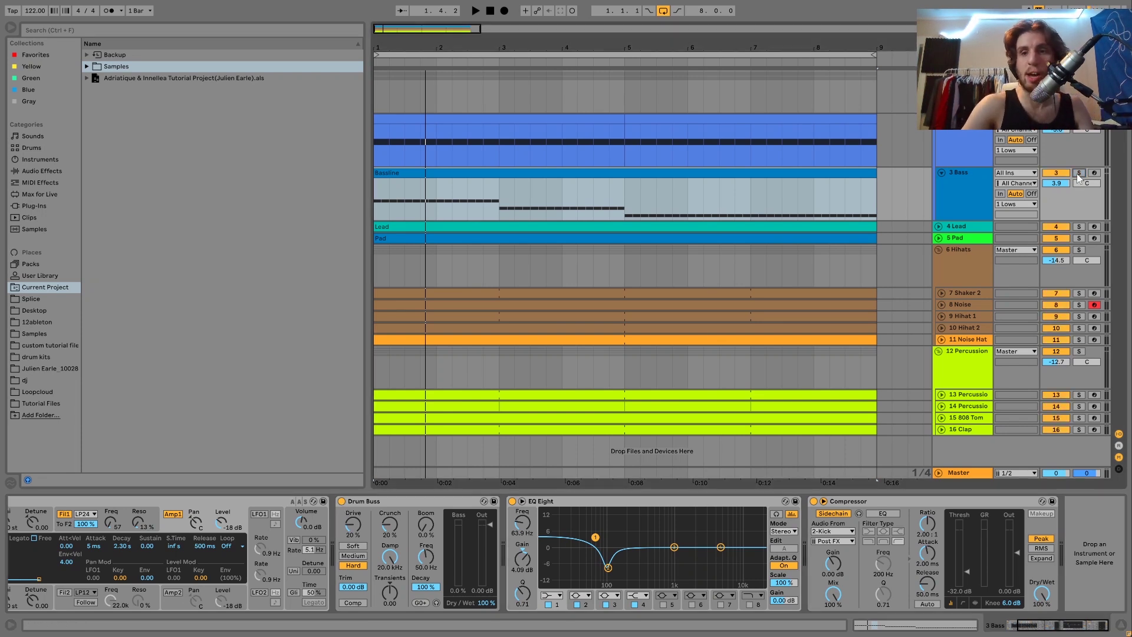
key("space")
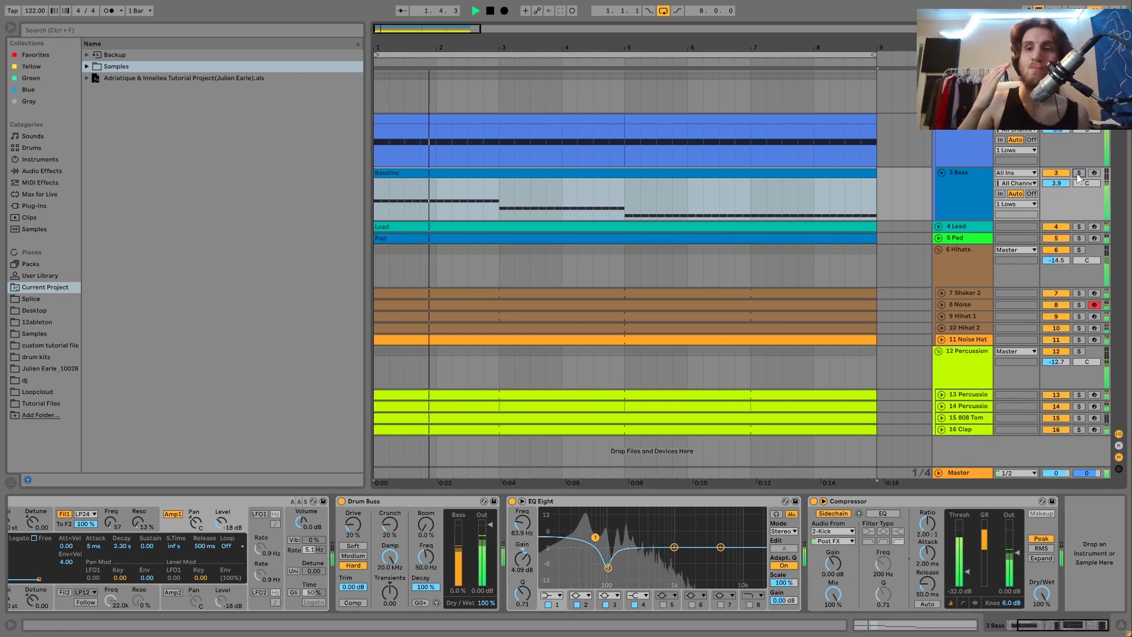
key("space")
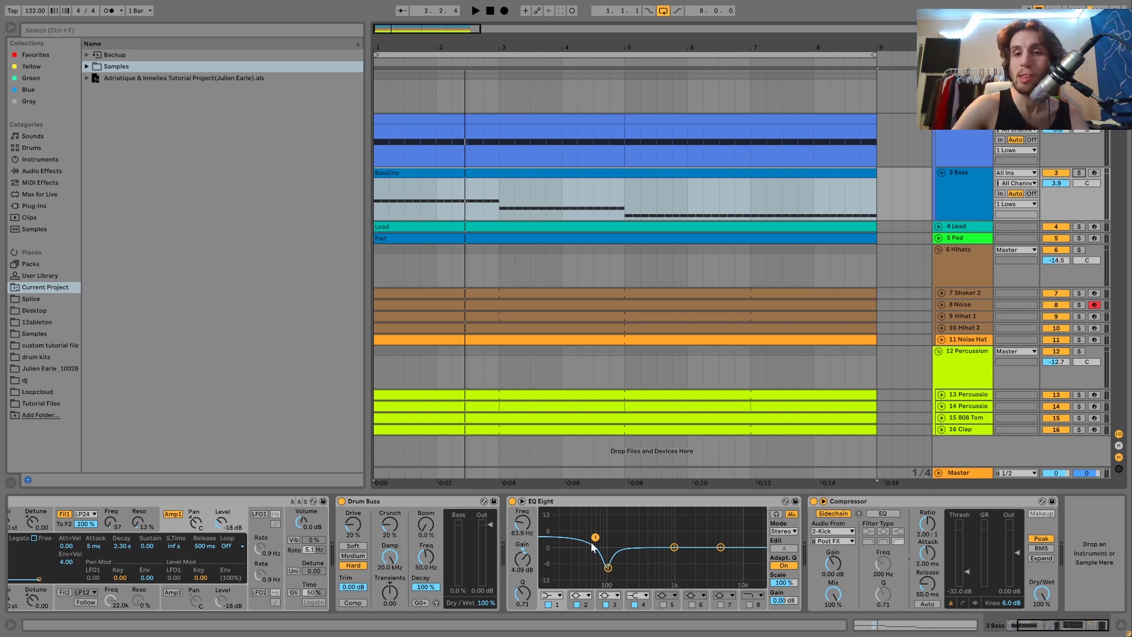
left_click(869, 502)
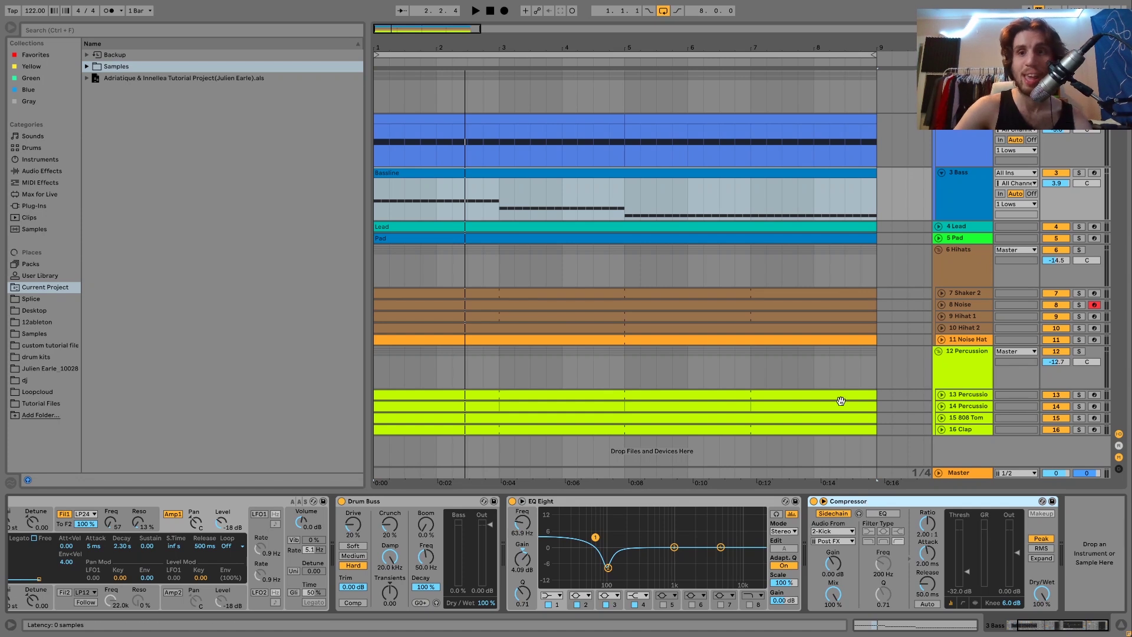
Solo the Lows group and compare its playback with the group's Saturator bypassed and enabled
left_click(1079, 76)
left_click(957, 130)
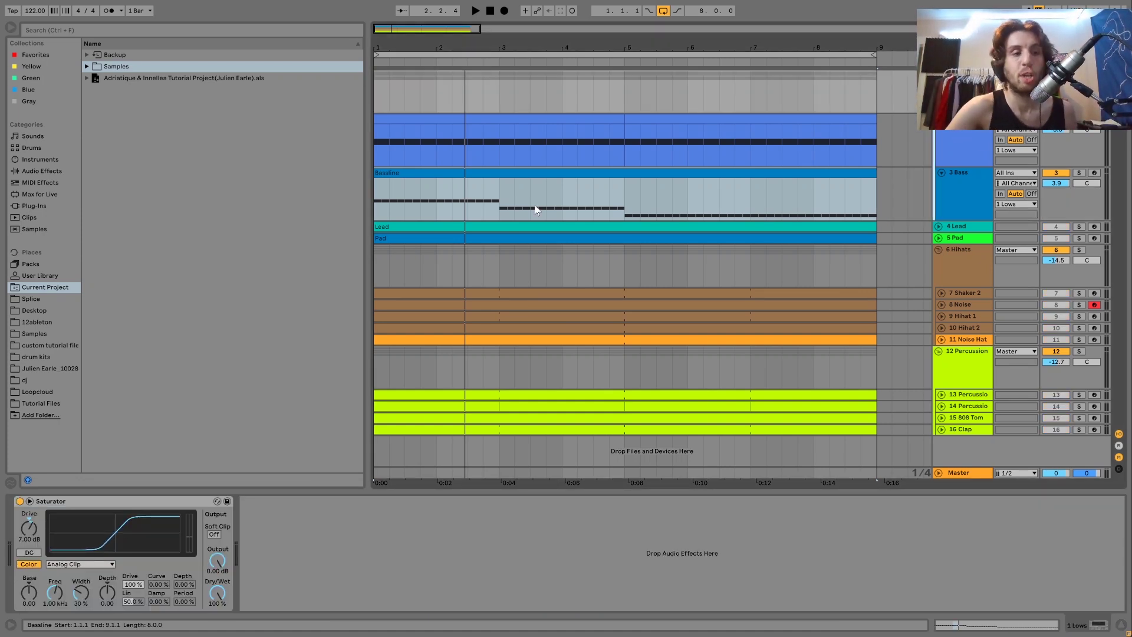
left_click(20, 500)
key("space")
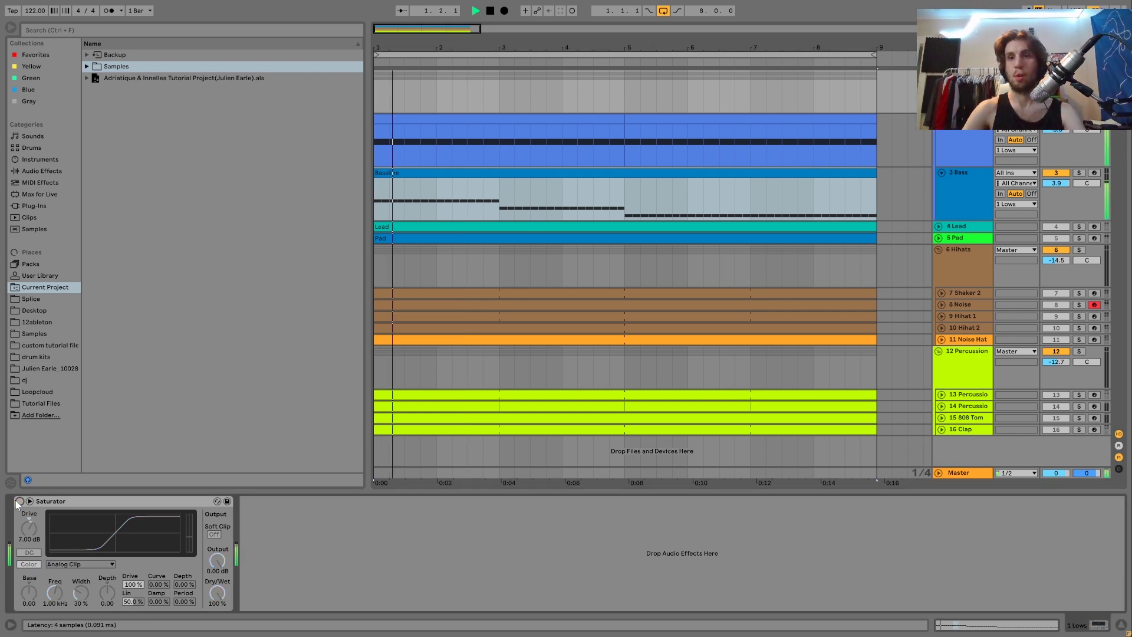
left_click(19, 502)
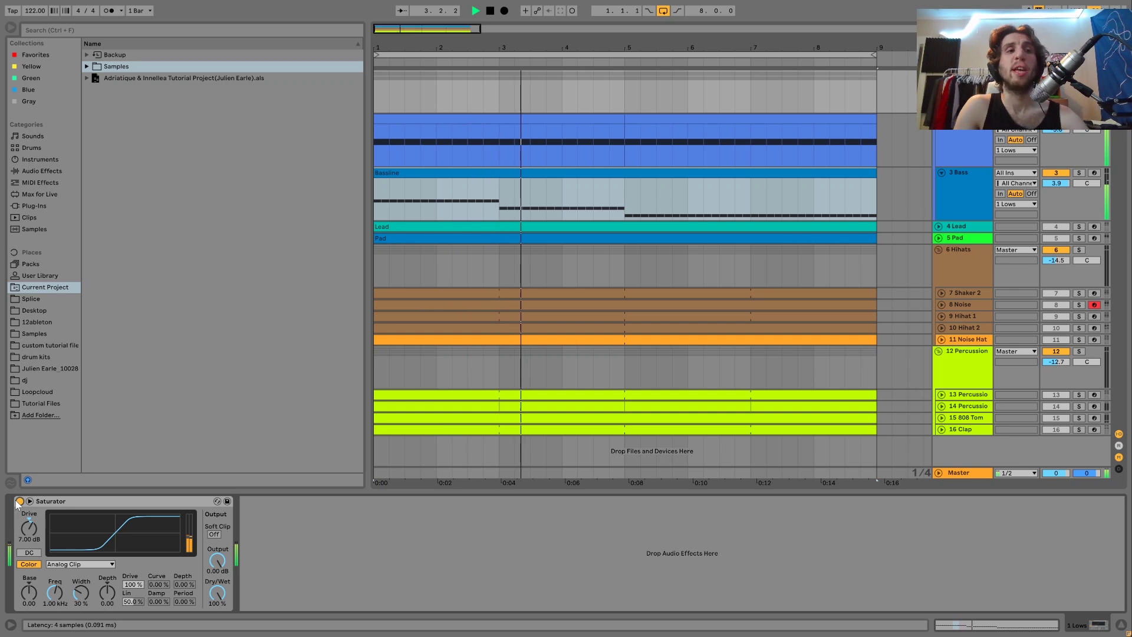
key("space")
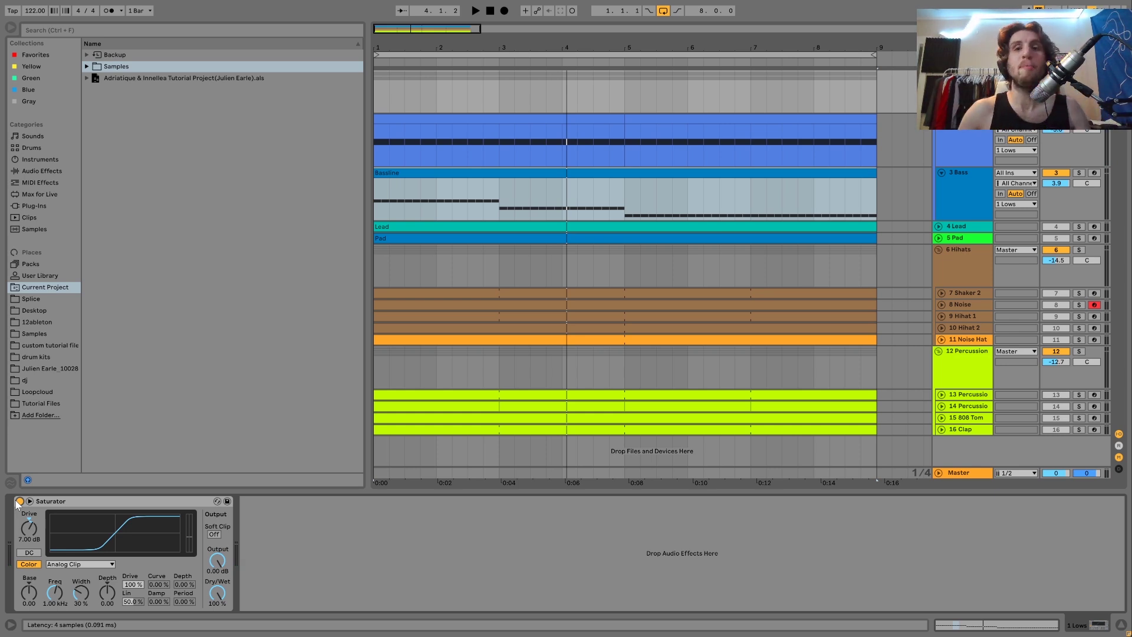
key("space")
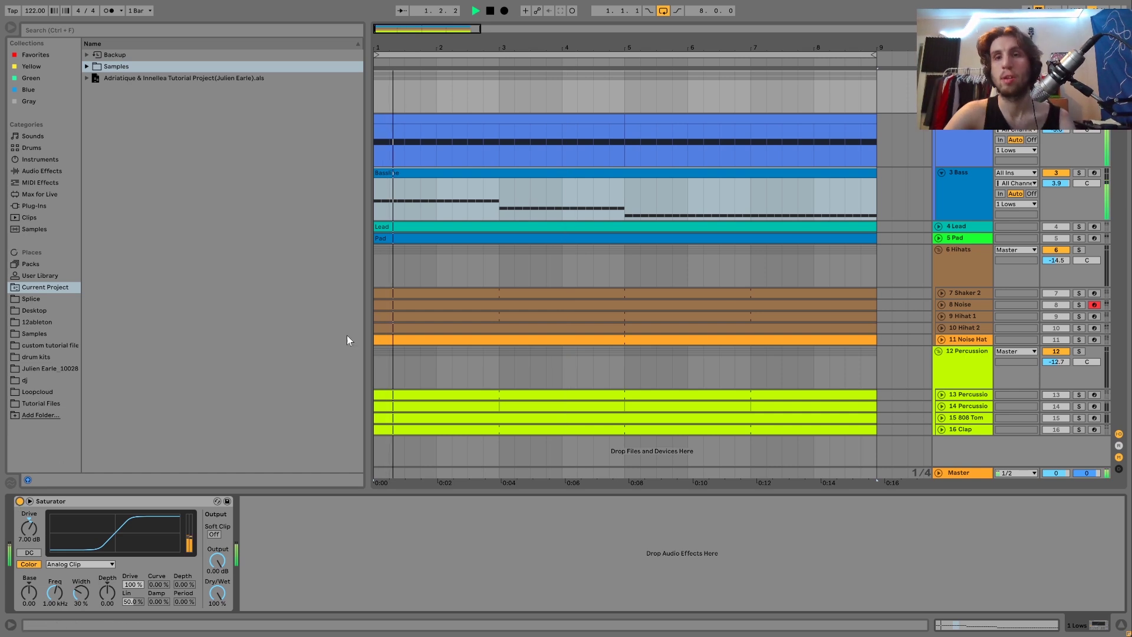
key("space")
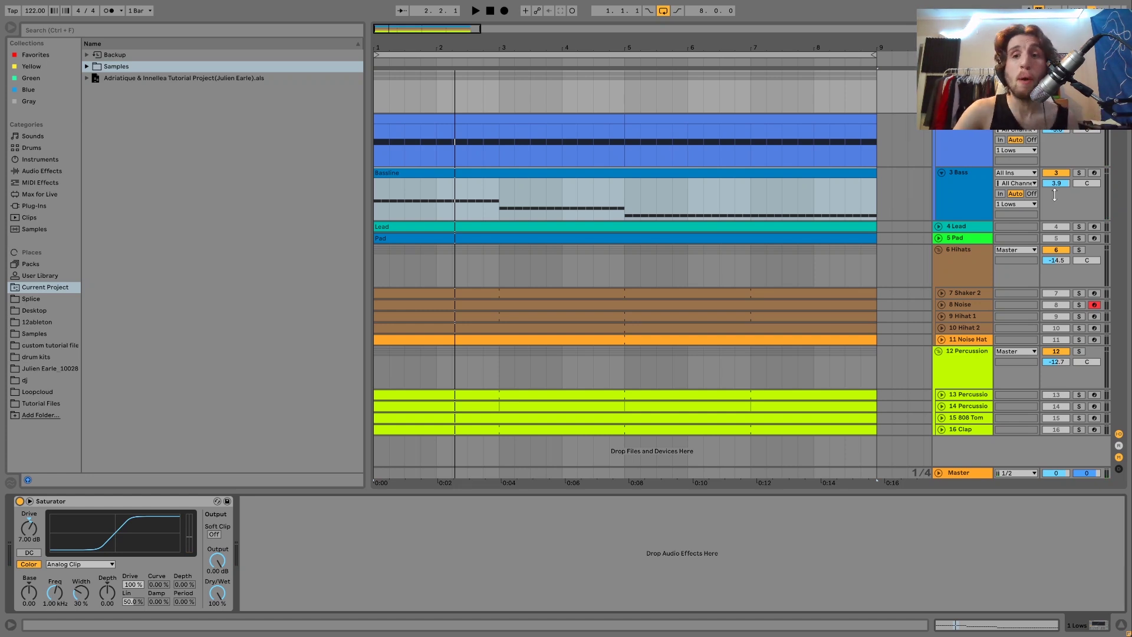
Solo the Lead track, show its device chain and play it back
left_click(1080, 226)
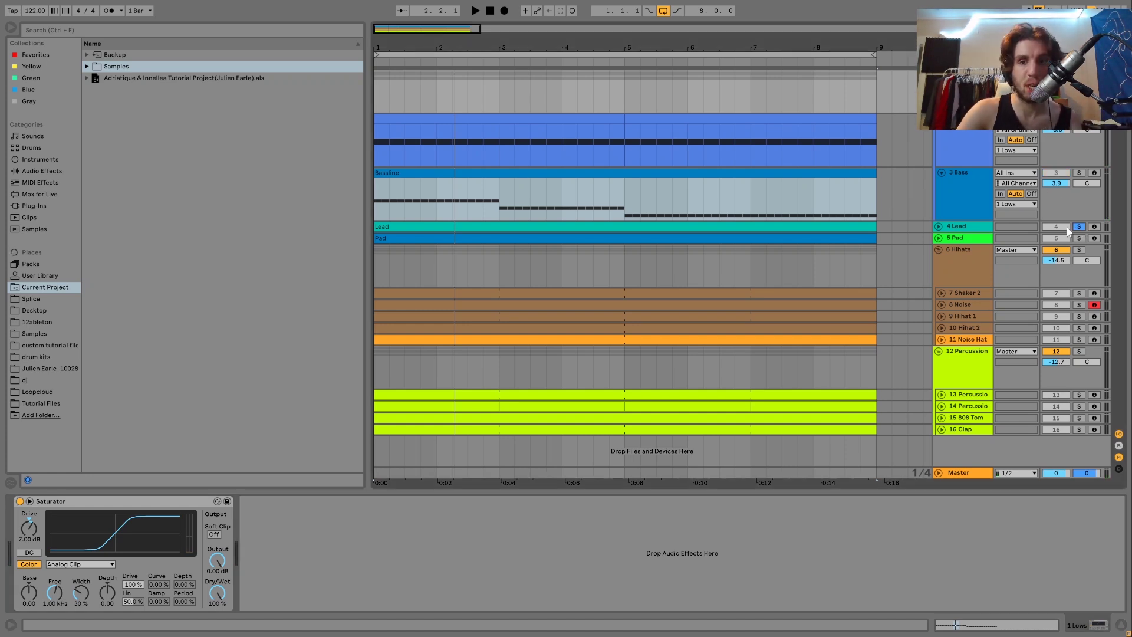
left_click(958, 228)
key("space")
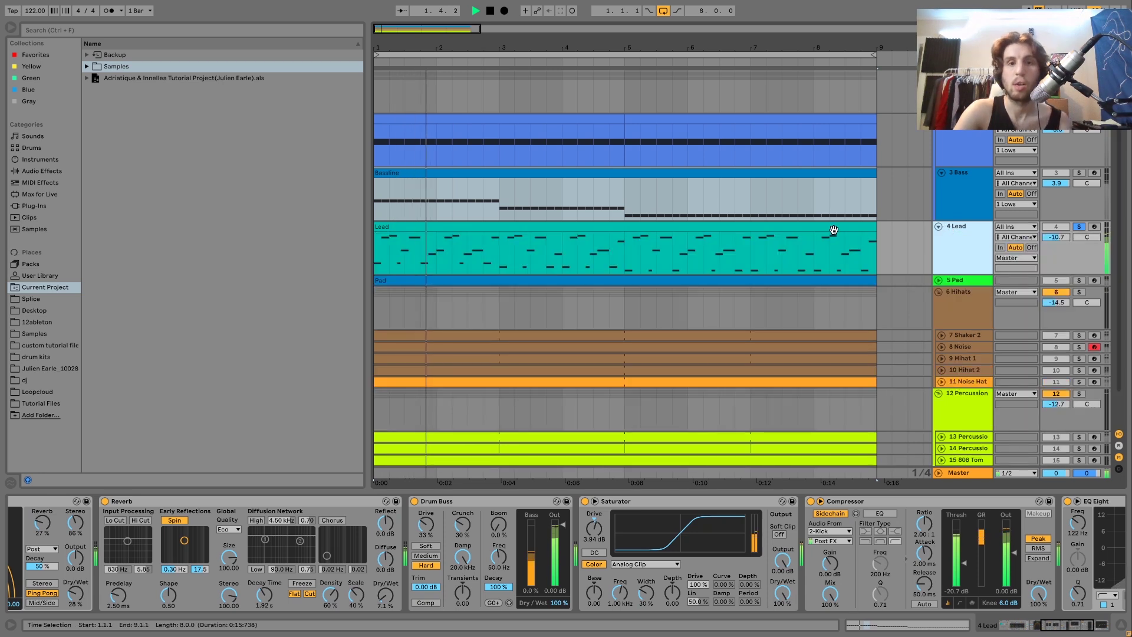
Open the Lead clip's notes, fold the note editor to the used pitches and turn on note preview
left_click(939, 227)
double_click(779, 230)
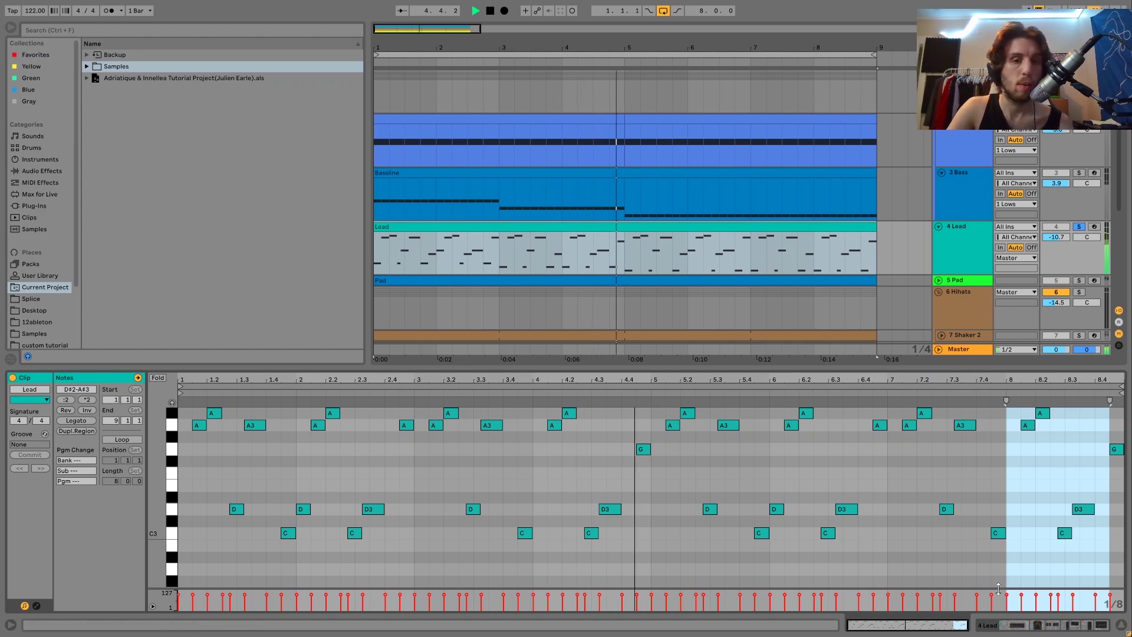
left_click_drag(157, 522, 106, 498)
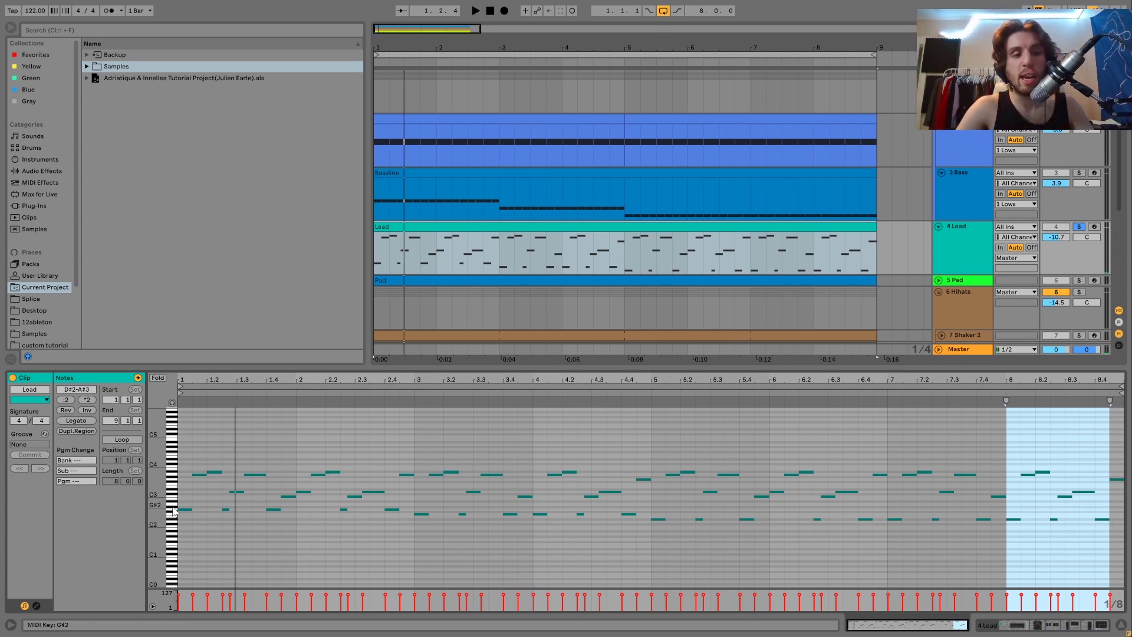
left_click(157, 378)
left_click(172, 403)
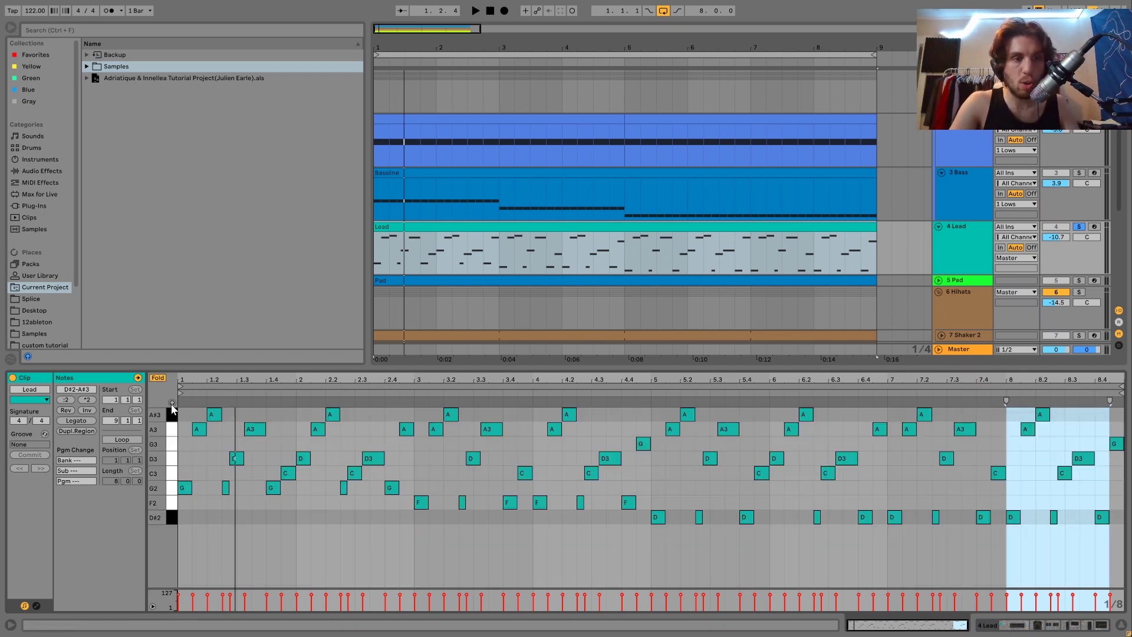
Select and preview the Lead clip's low root notes row by row: G2, F2 and D#2
left_click(173, 493)
left_click(175, 506)
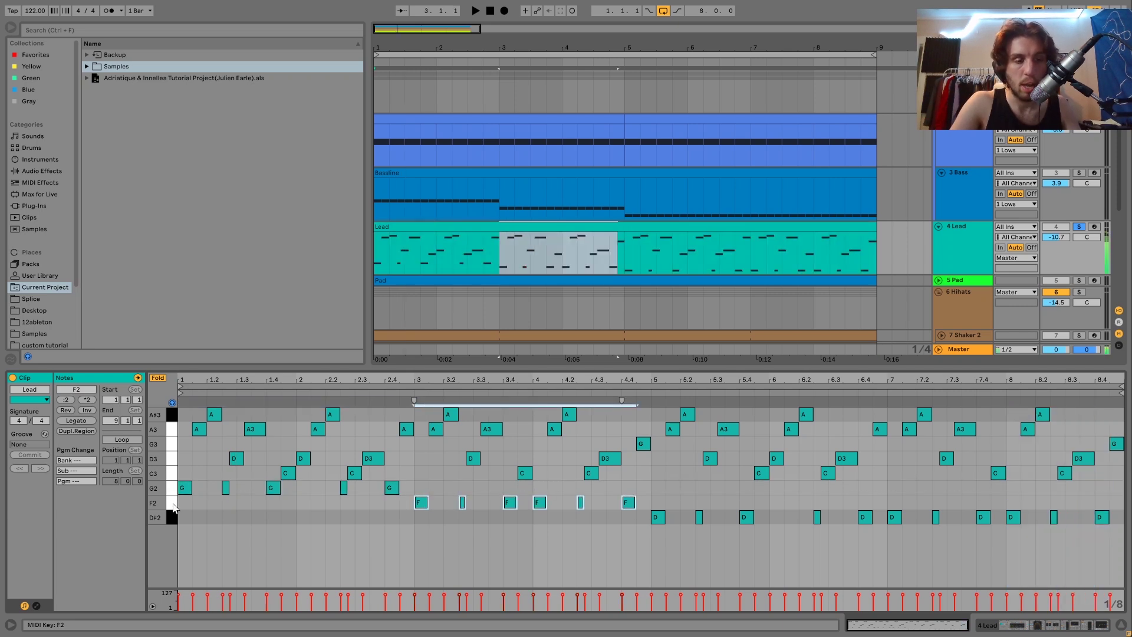
left_click(174, 519)
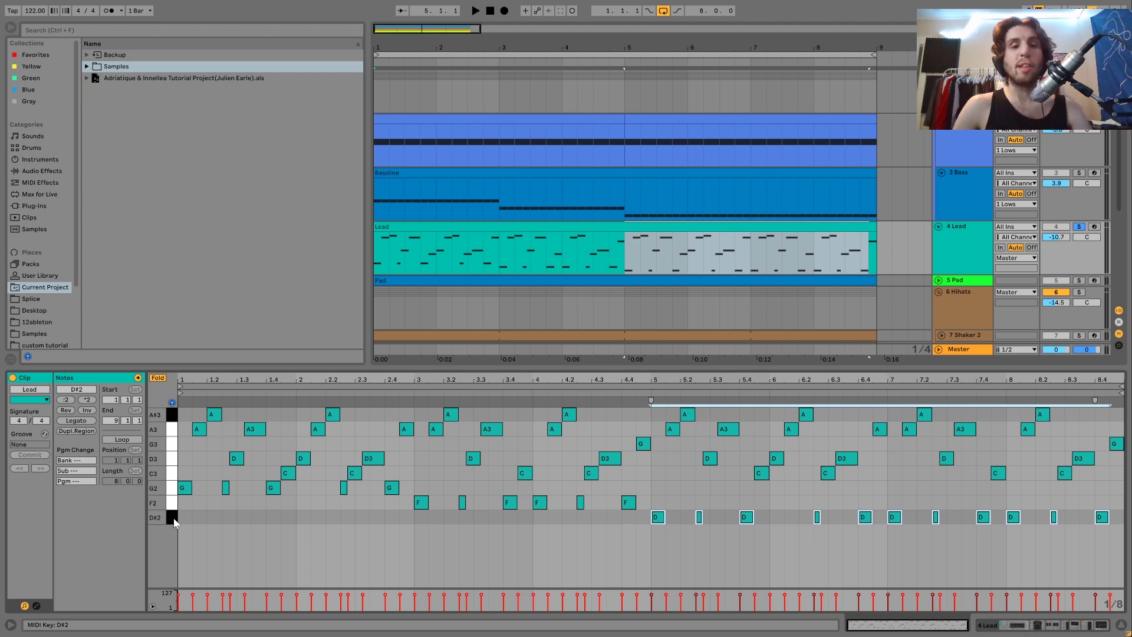
Select the Lead clip's C3 to A#3 notes together, and preview the C3, D3, G3, A3 and A#3 rows individually
left_click_drag(173, 475, 171, 413)
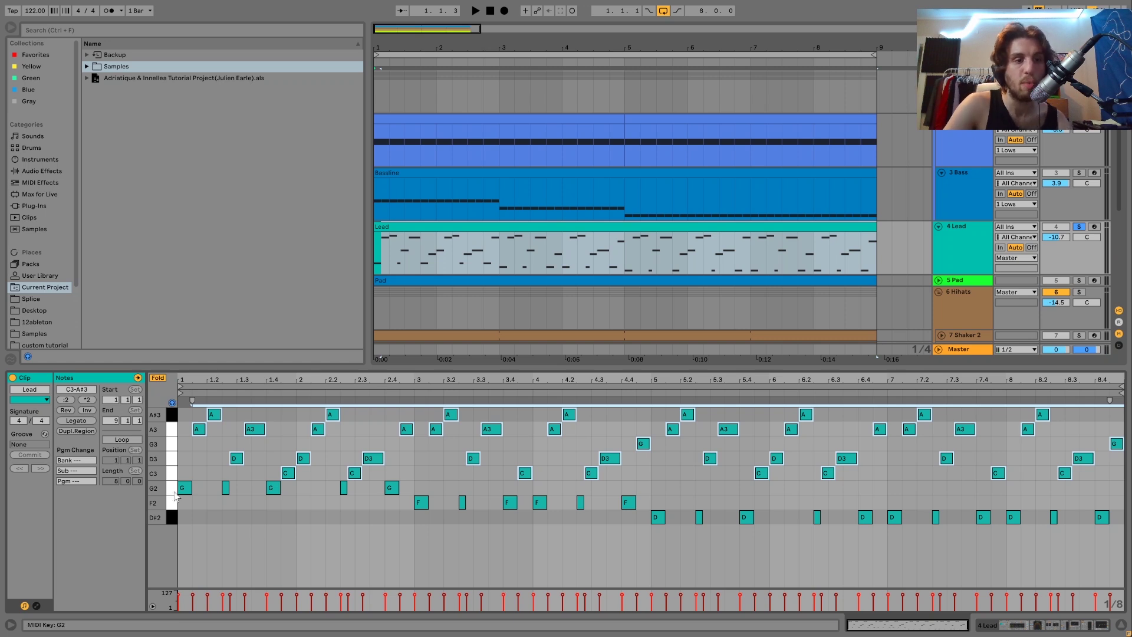
left_click(166, 473)
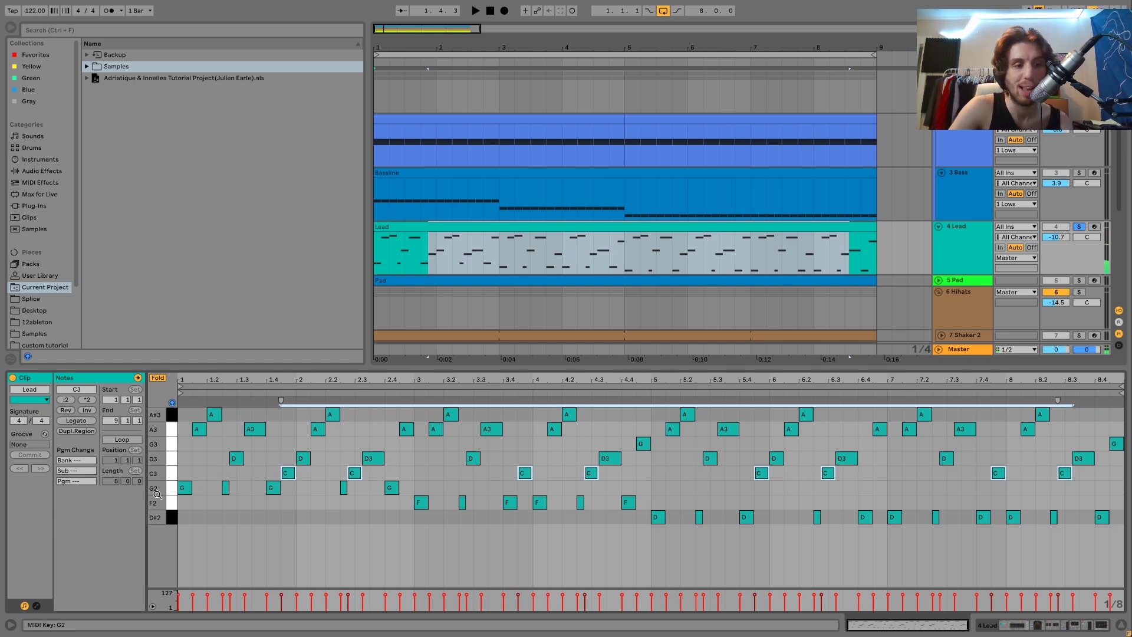
left_click(174, 460)
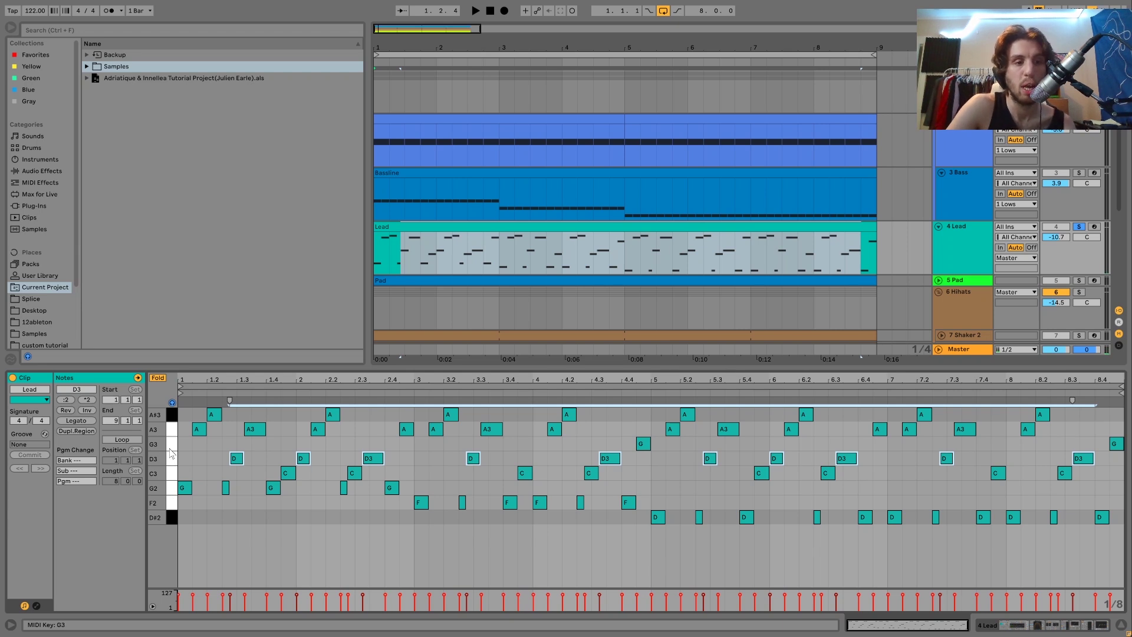
left_click(172, 447)
left_click(173, 430)
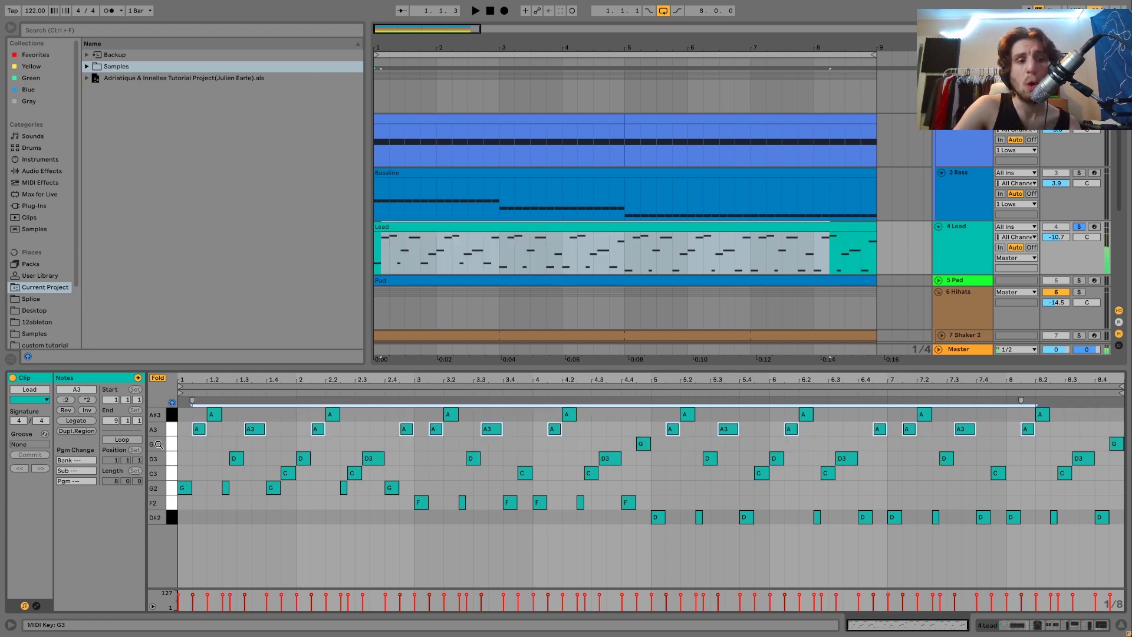
left_click(172, 417)
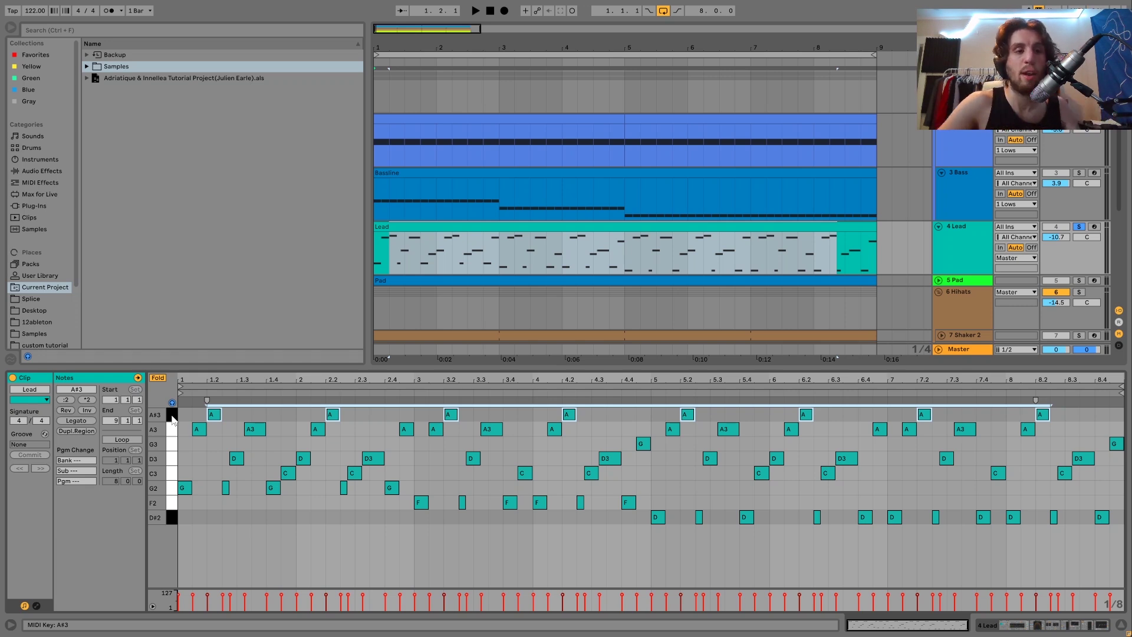
Play the Lead clip from its start and show the Instrument Rack at the beginning of the track's device chain
left_click(430, 228)
key("space")
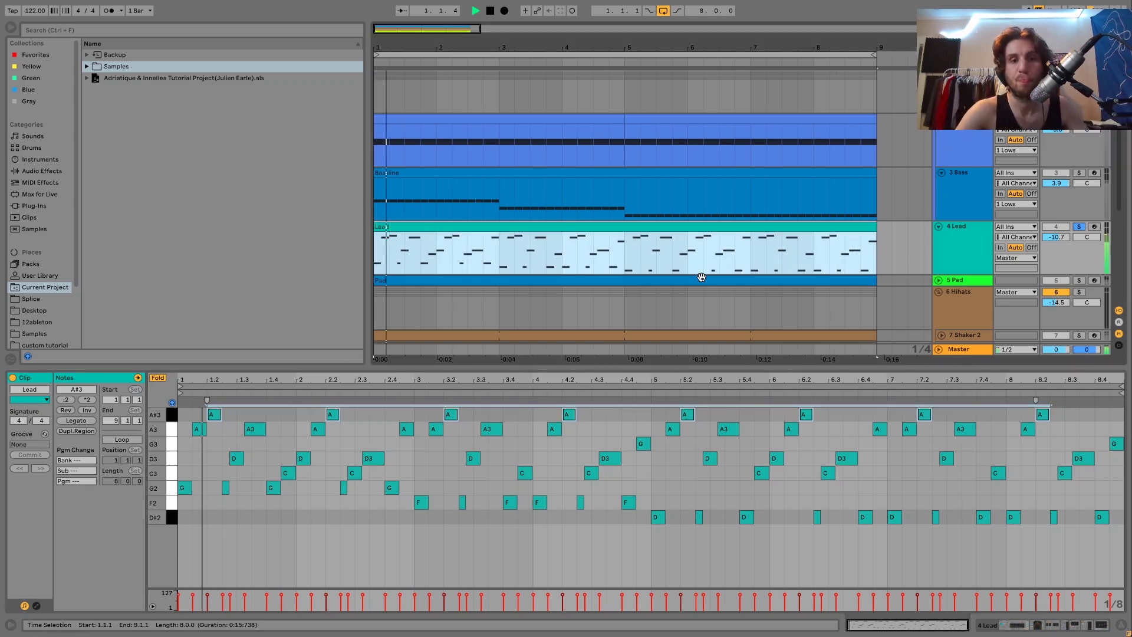
left_click(964, 262)
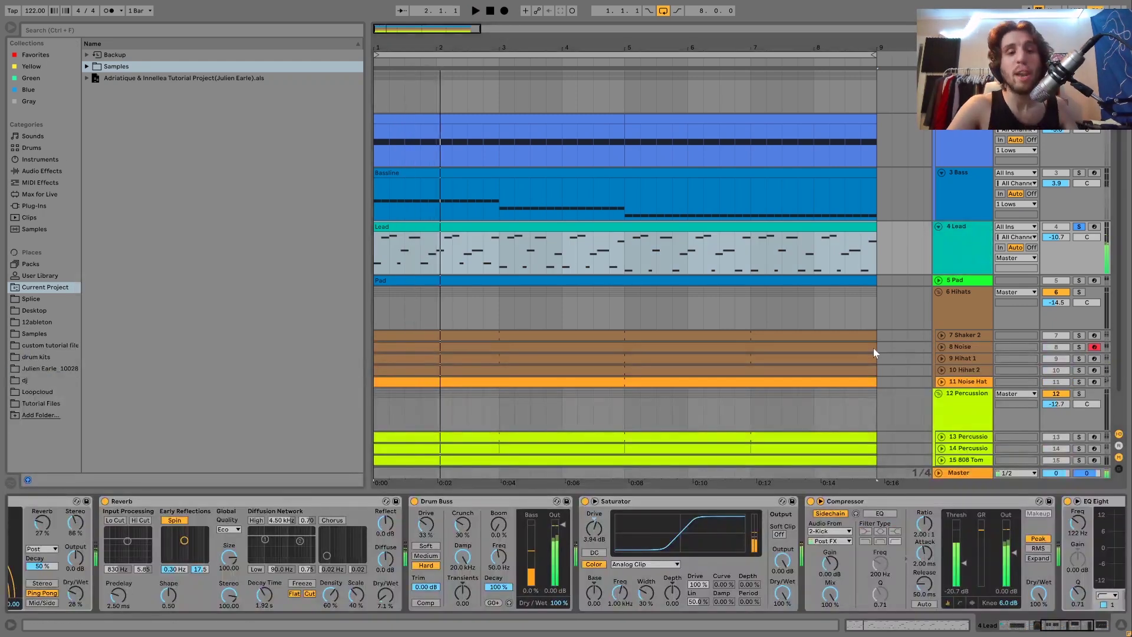
scroll(501, 576, "left", 10)
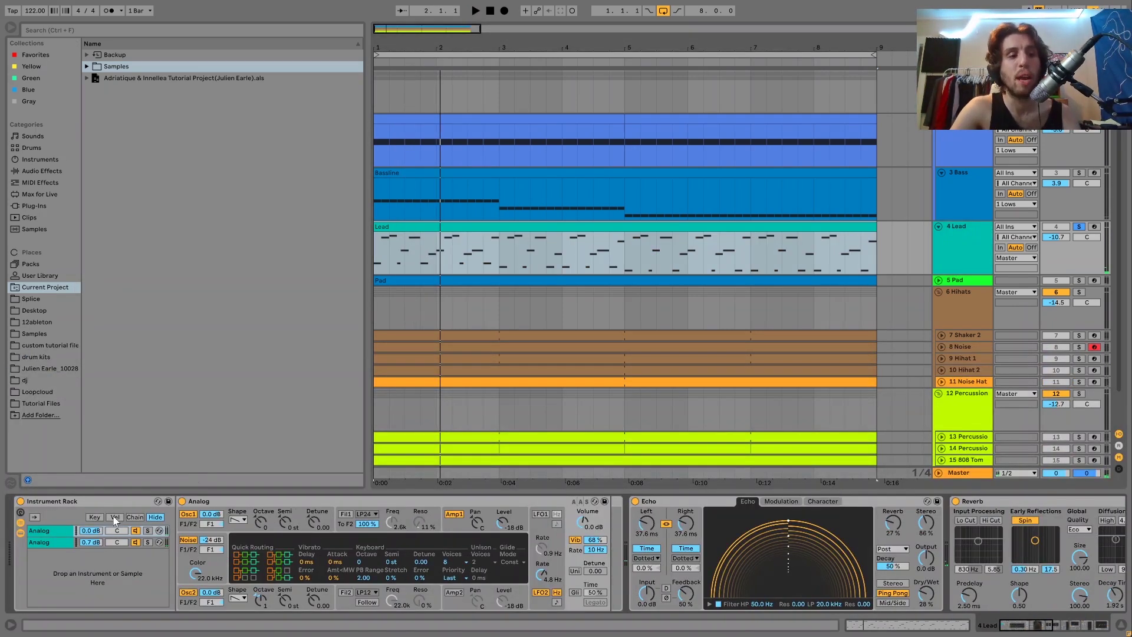
Solo the rack's two Analog chains one after the other during playback, and clear the chain solo
left_click(149, 531)
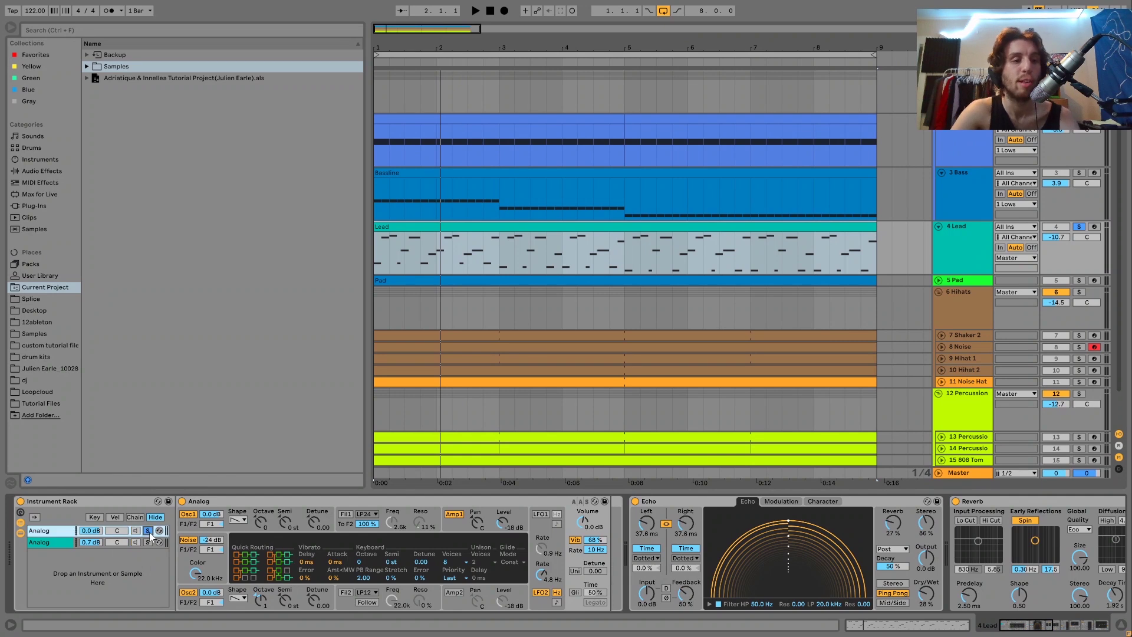
key("space")
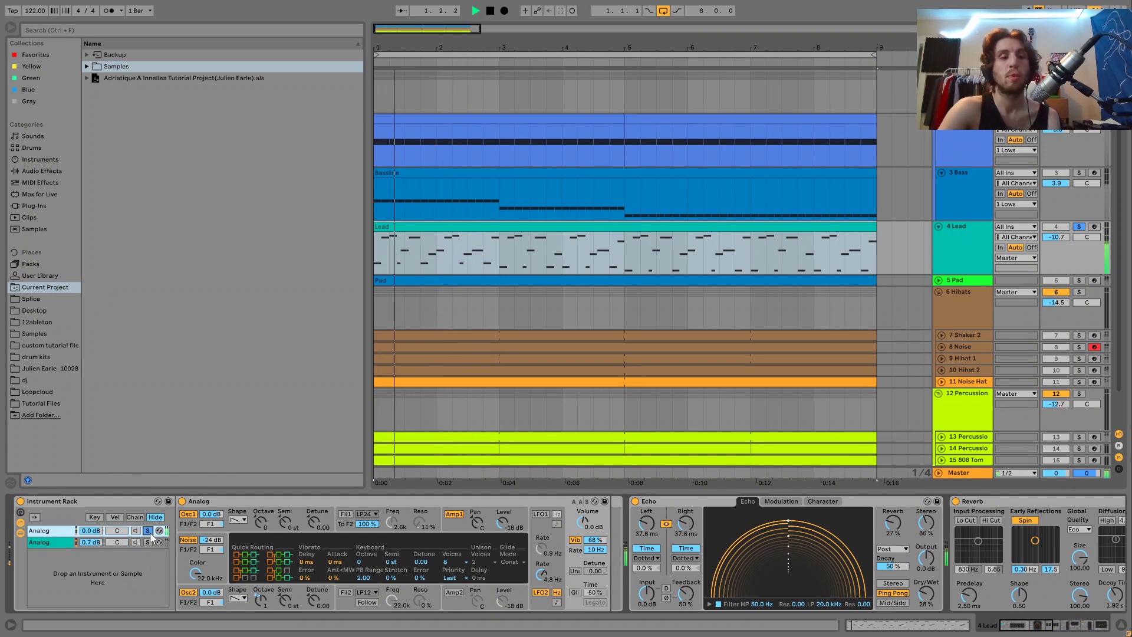
left_click(148, 542)
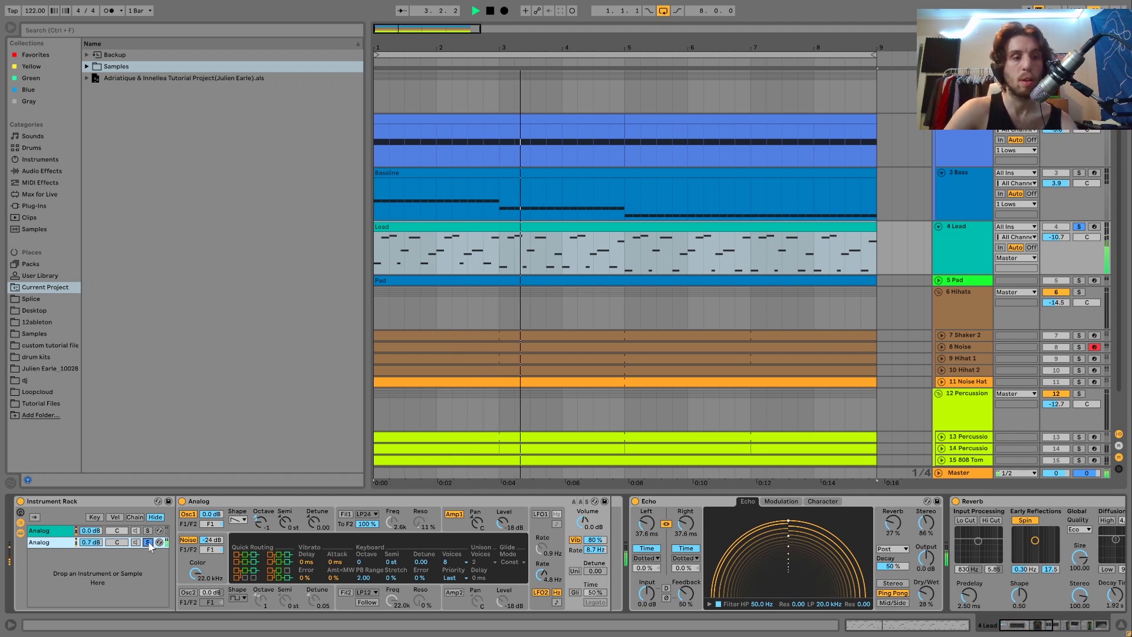
key("space")
left_click(150, 544)
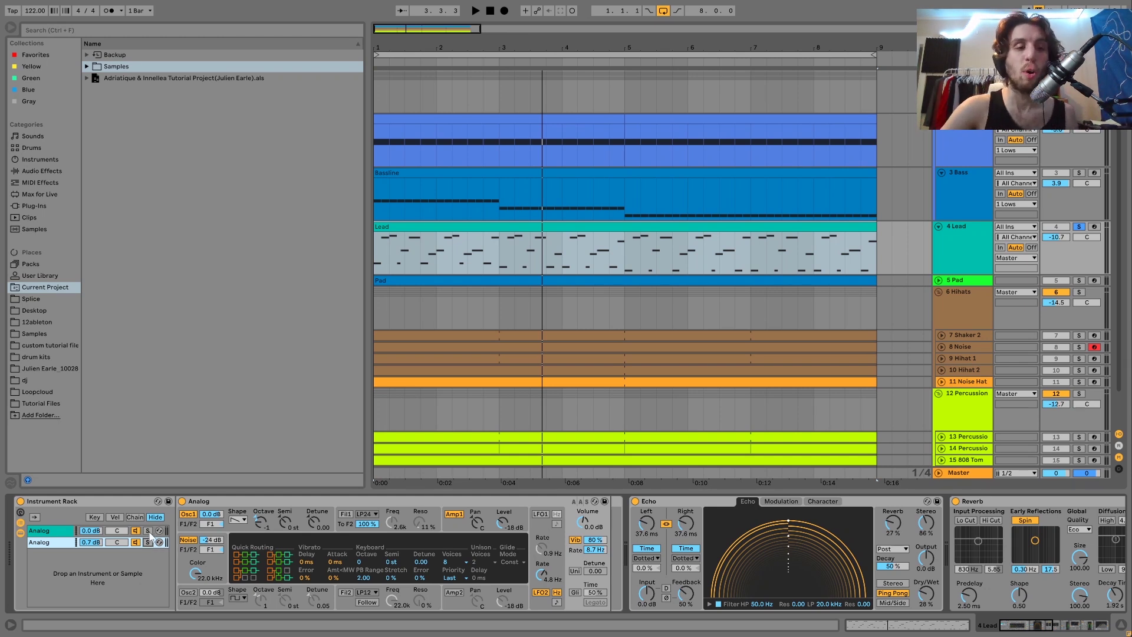
Switch the solo back and forth between the two Analog chains and play the first one alone
left_click(148, 531)
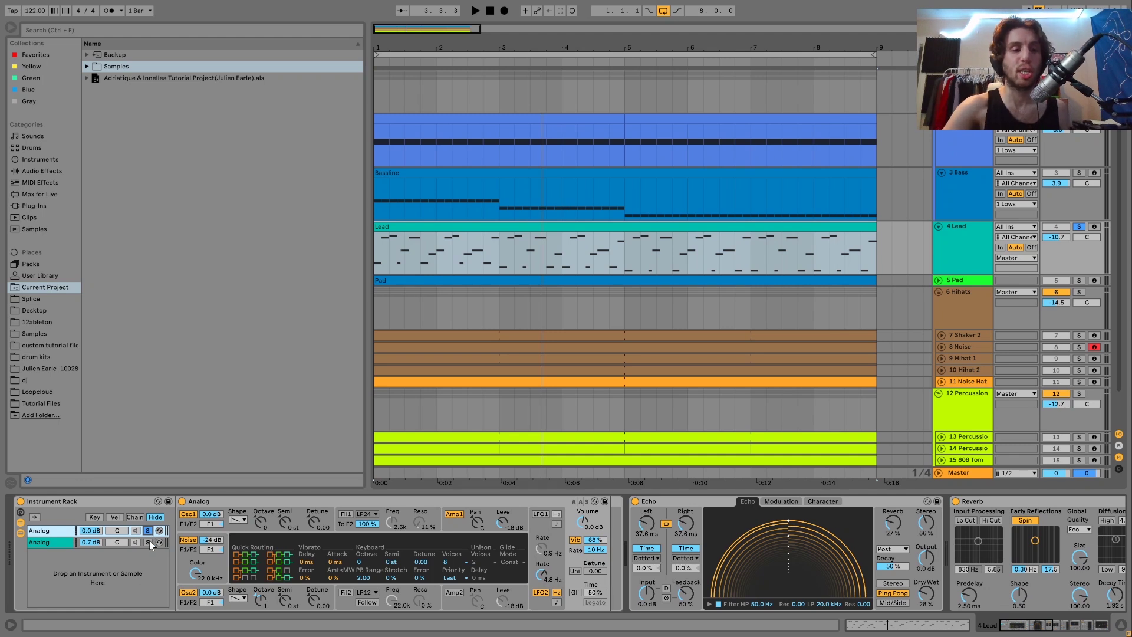
left_click(149, 542)
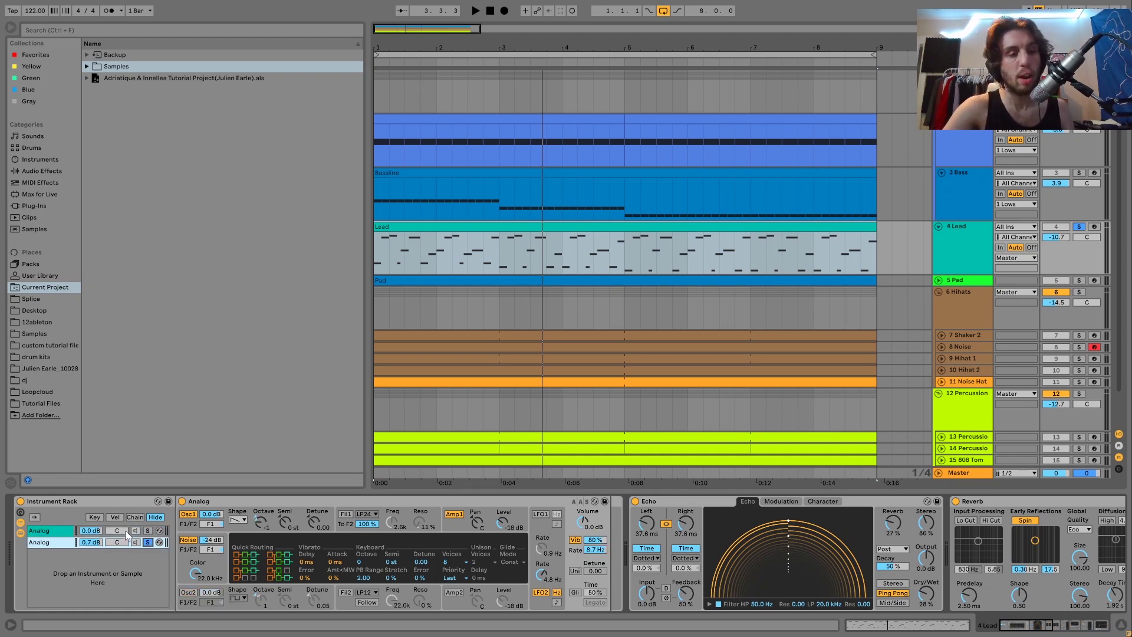
left_click(148, 530)
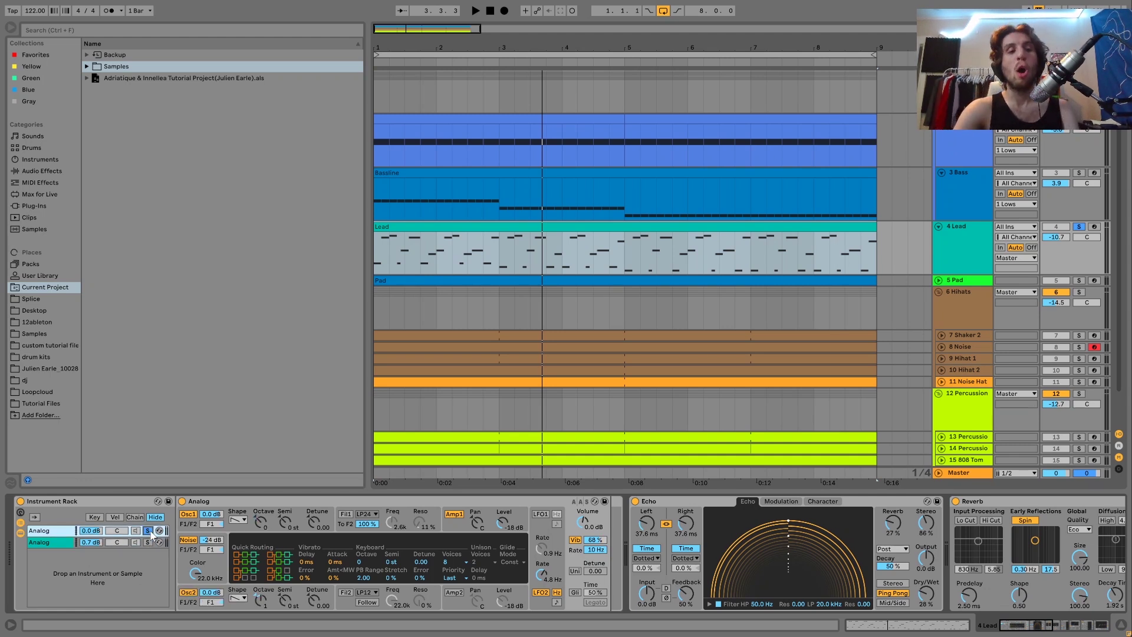
key("space")
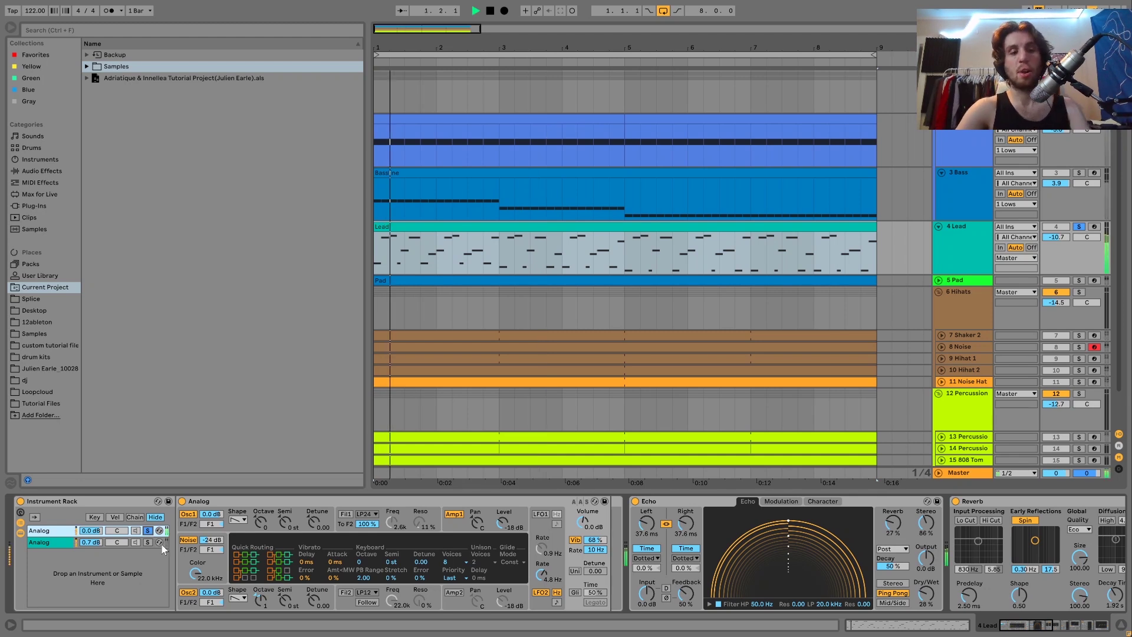
key("space")
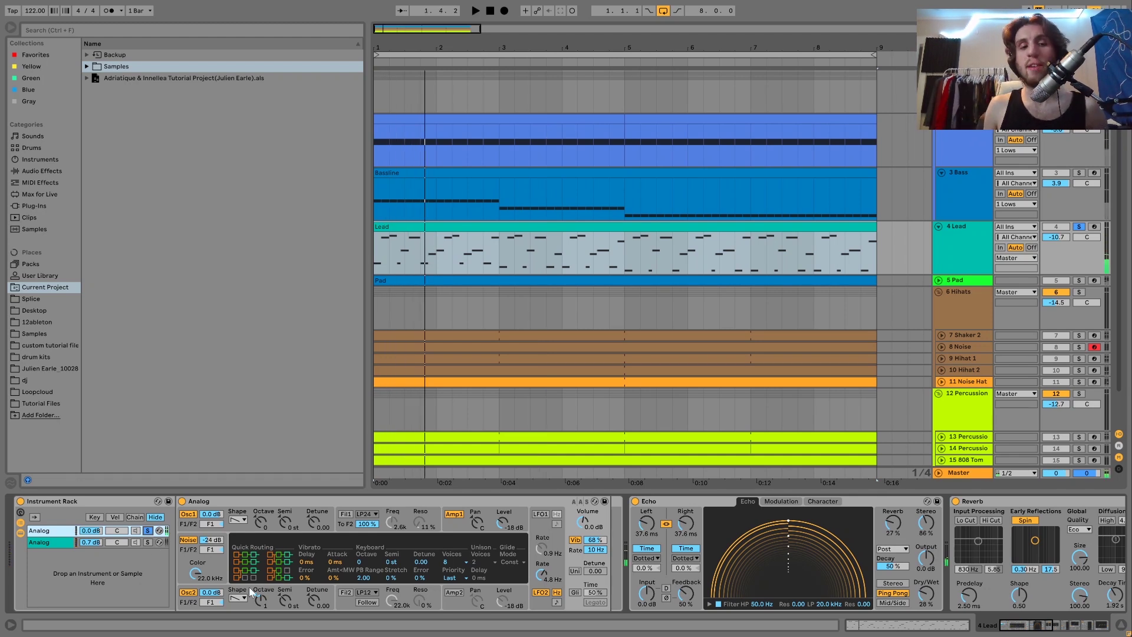
Show Osc1's settings in the first Analog and play the layer while toggling Osc2 for comparison
left_click(240, 526)
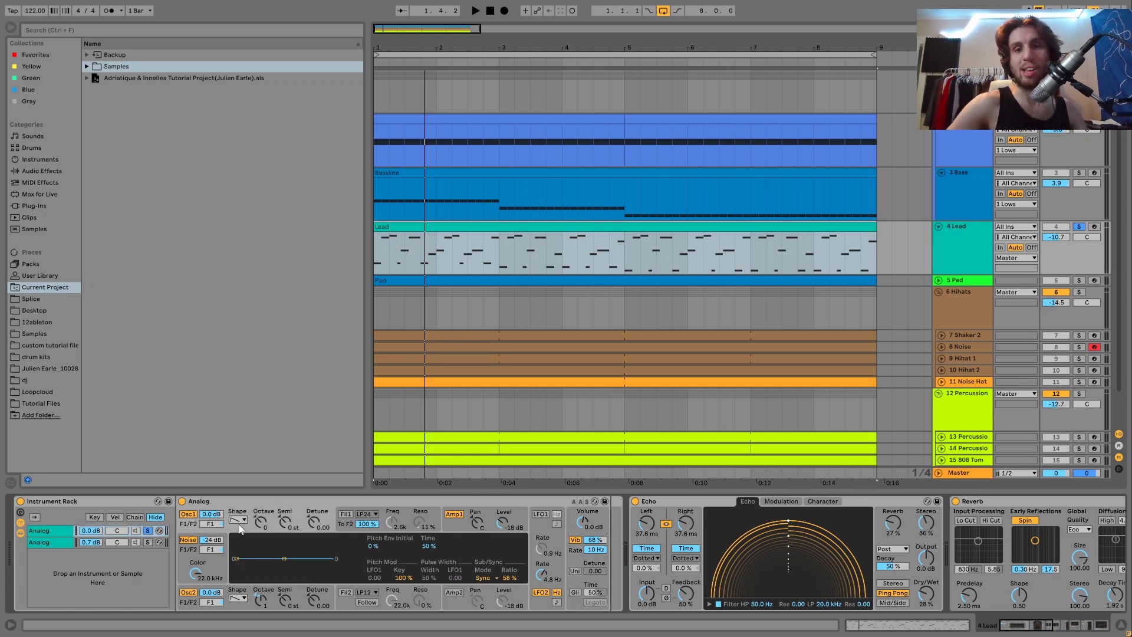
key("space")
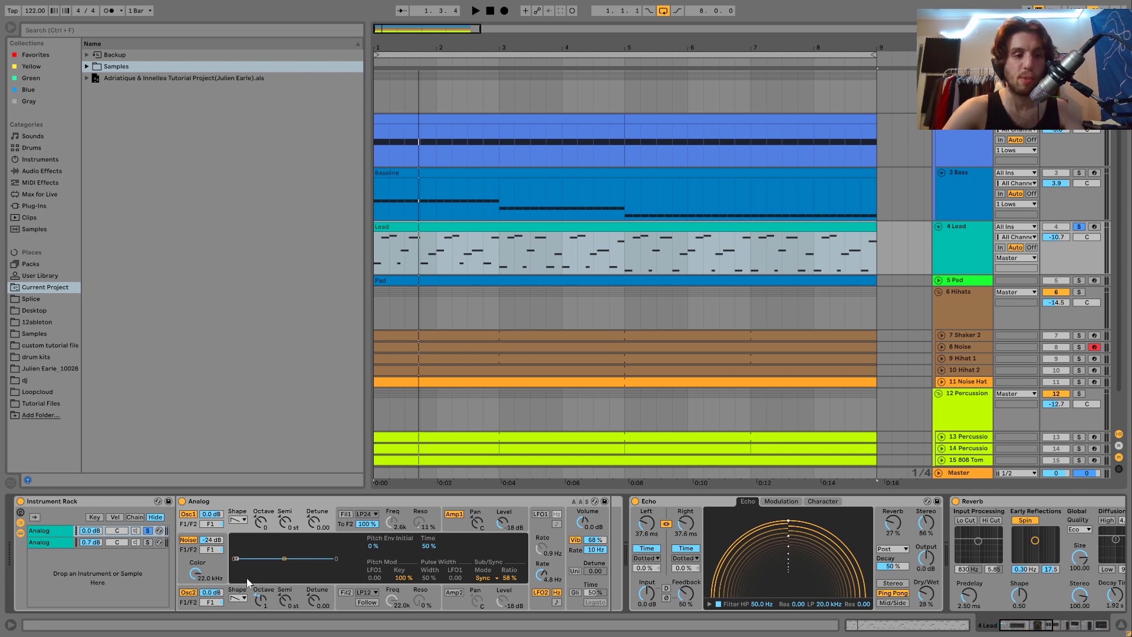
key("space")
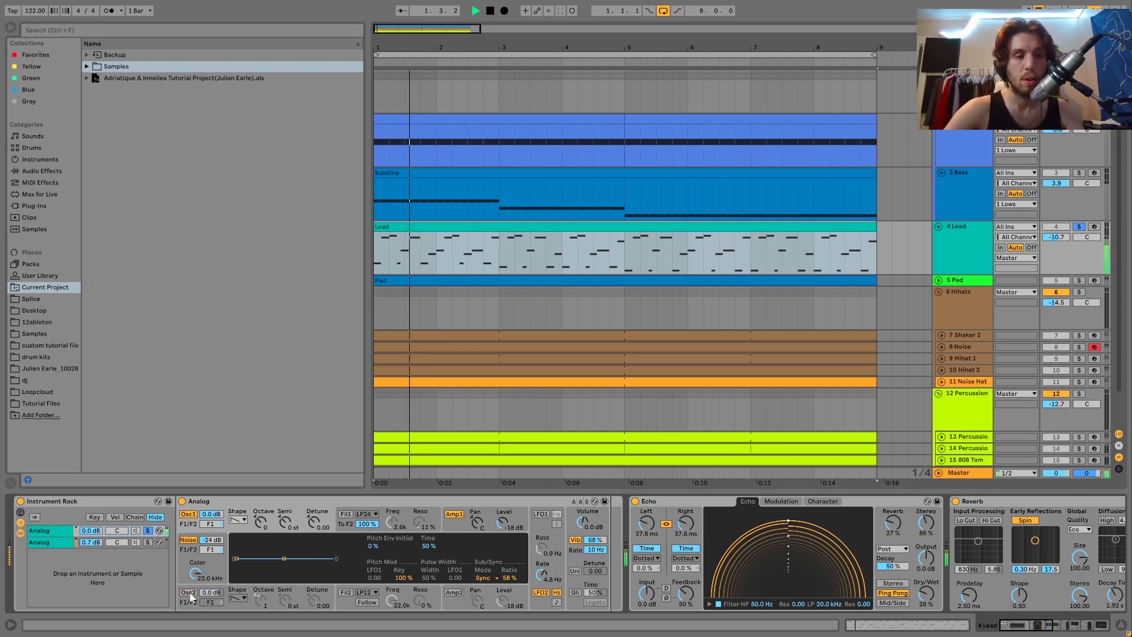
left_click(188, 592)
key("space")
key("space")
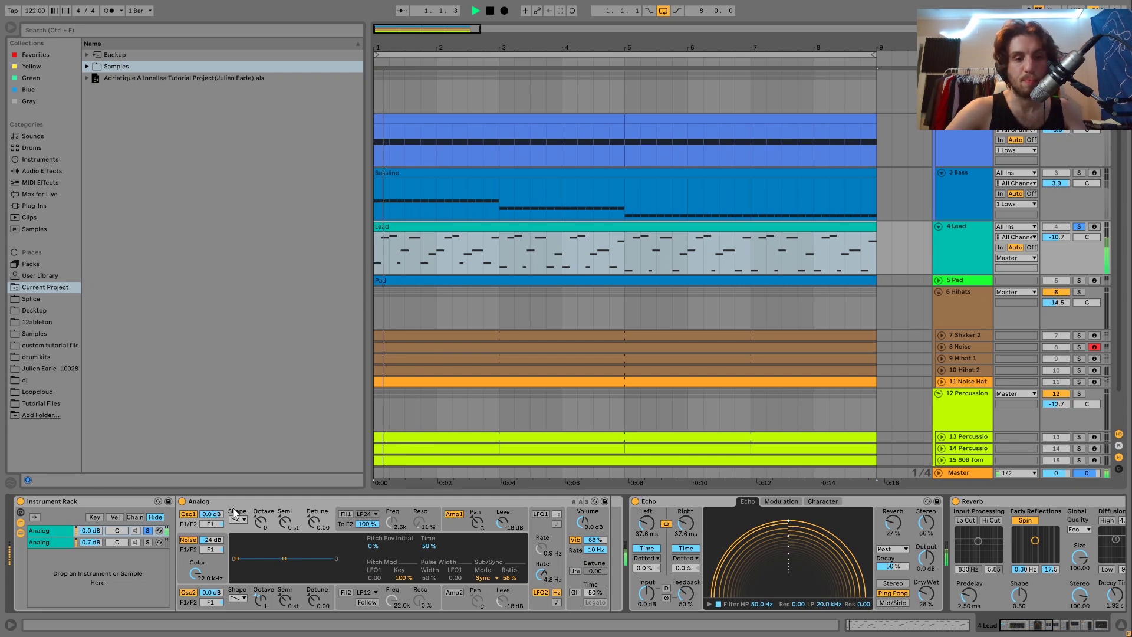
key("space")
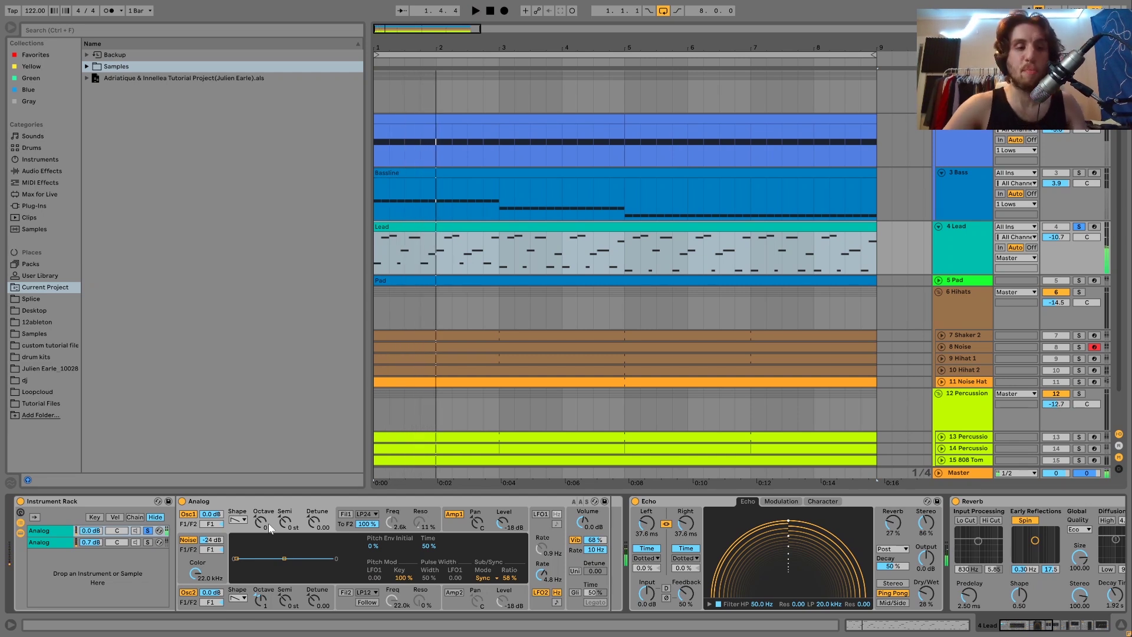
Show Osc2's settings in the first Analog and play the soloed layer
left_click(235, 609)
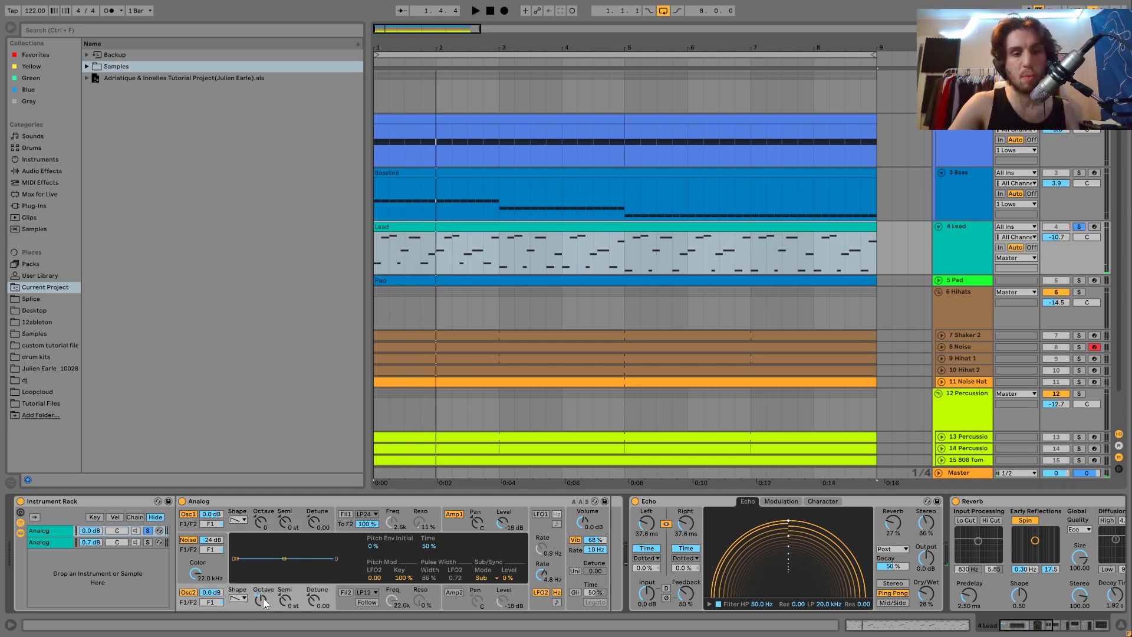
key("space")
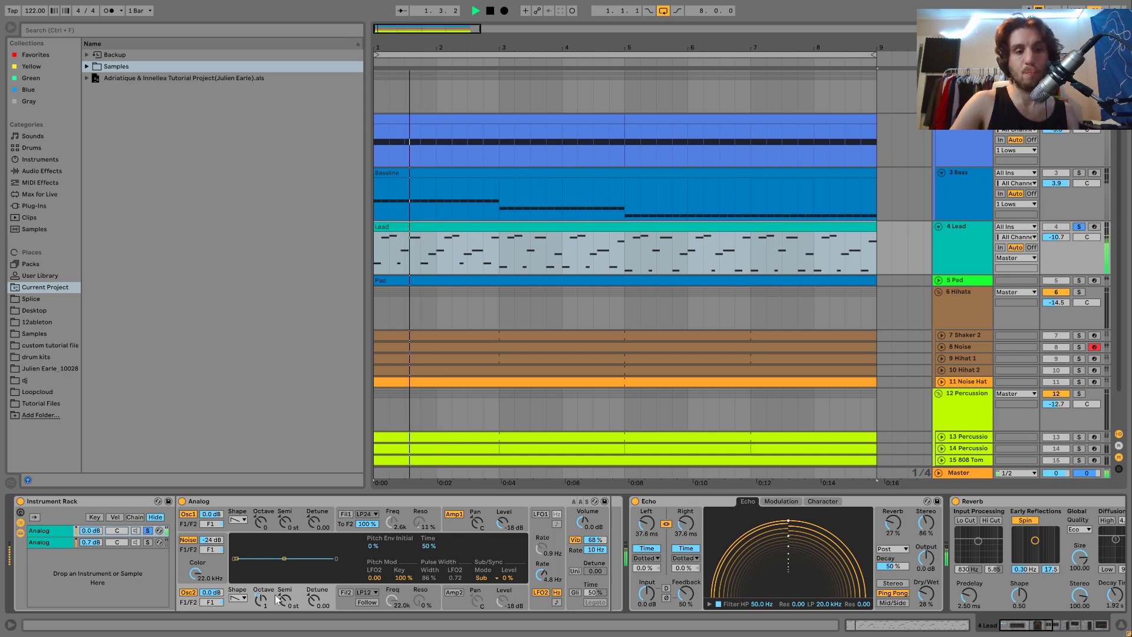
key("space")
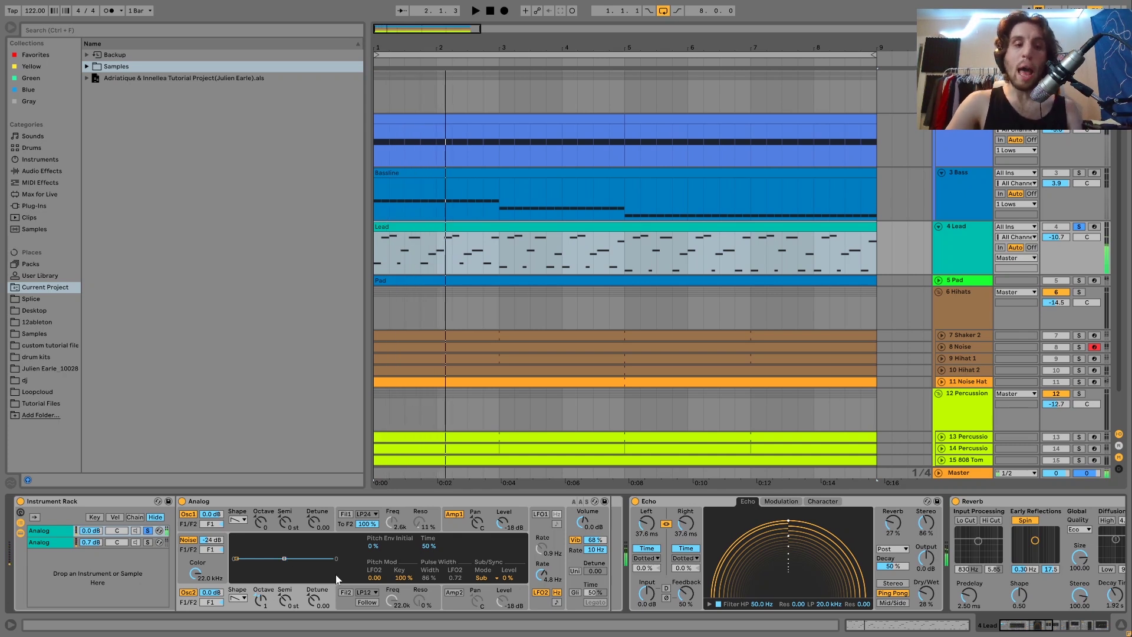
Review the first Analog's Amp1 envelope and its global vibrato settings, and play the layer
left_click(456, 517)
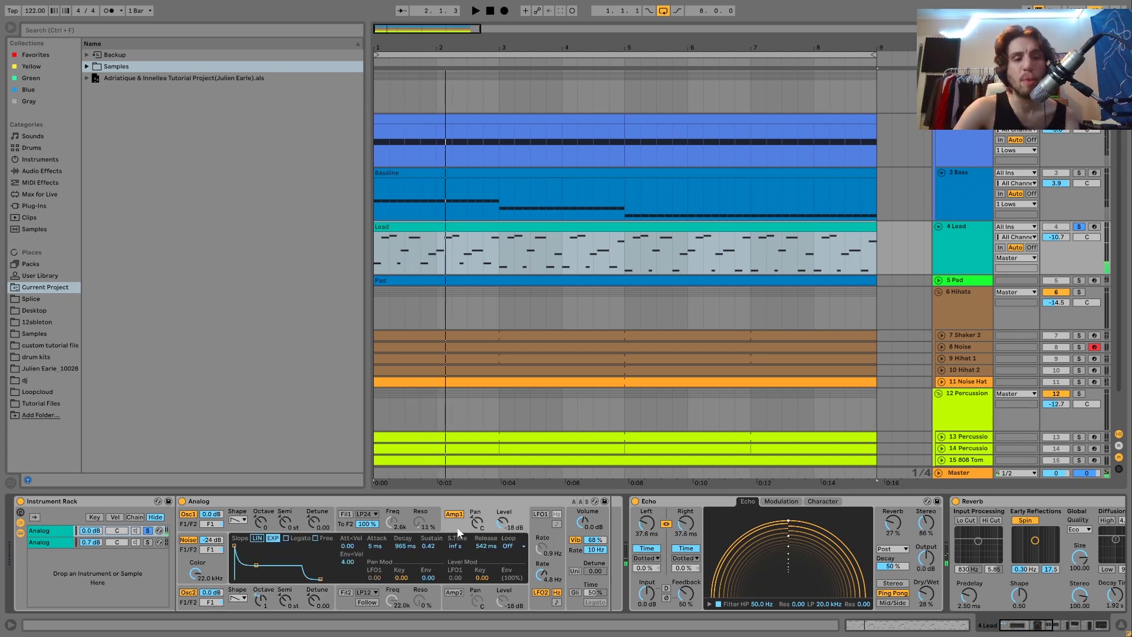
left_click(575, 565)
key("space")
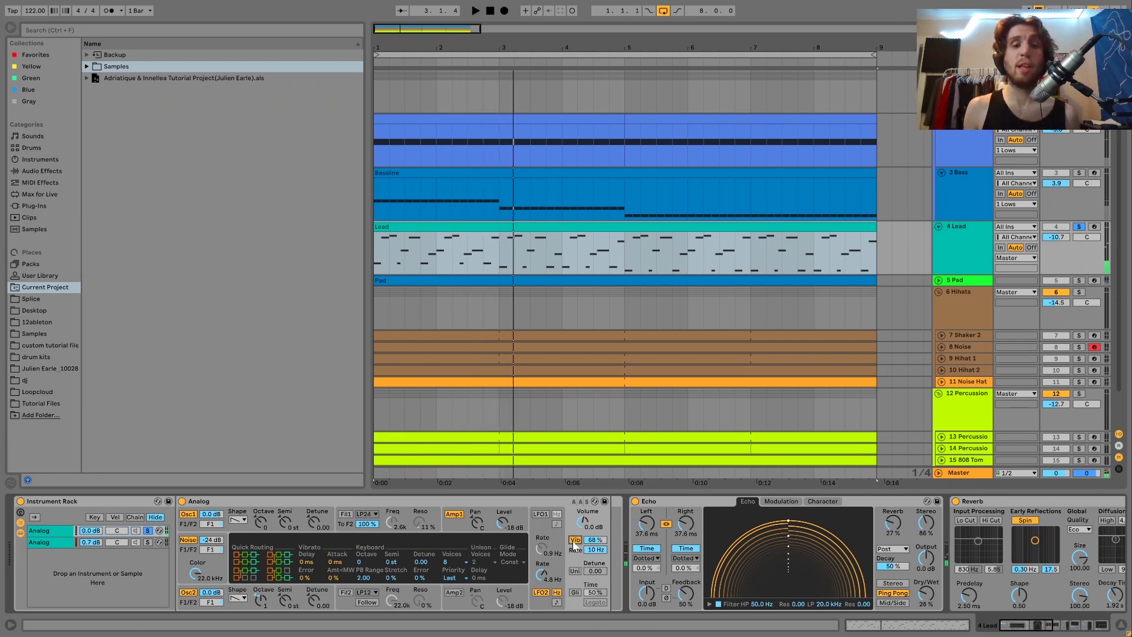
Play the second Analog chain soloed, compare it with both chains together, and solo it again
left_click(148, 542)
key("space")
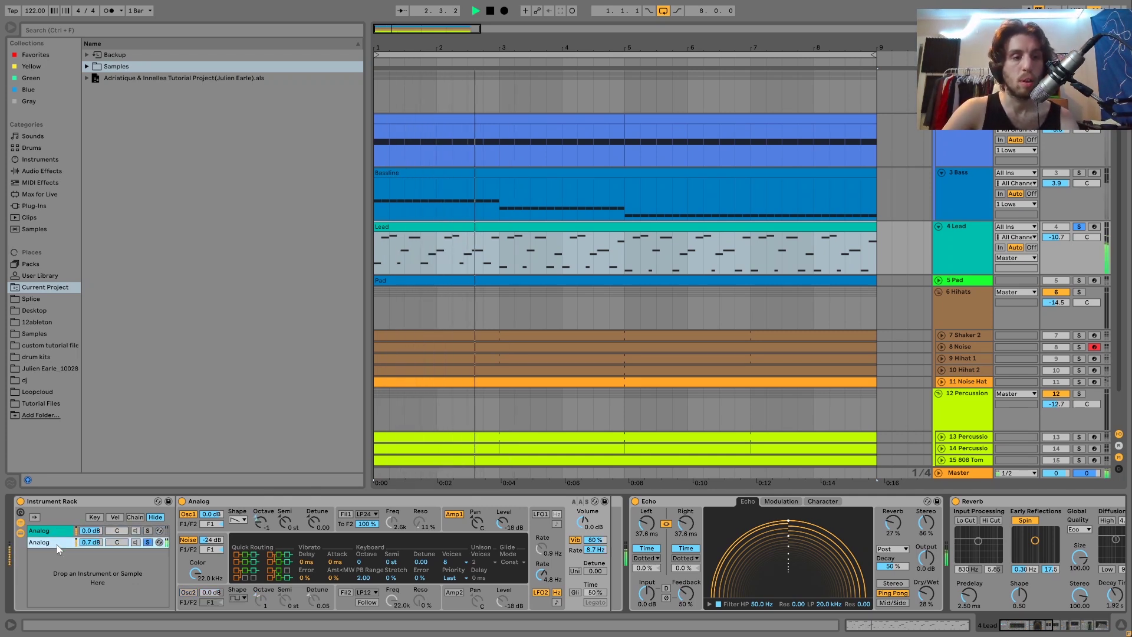
key("space")
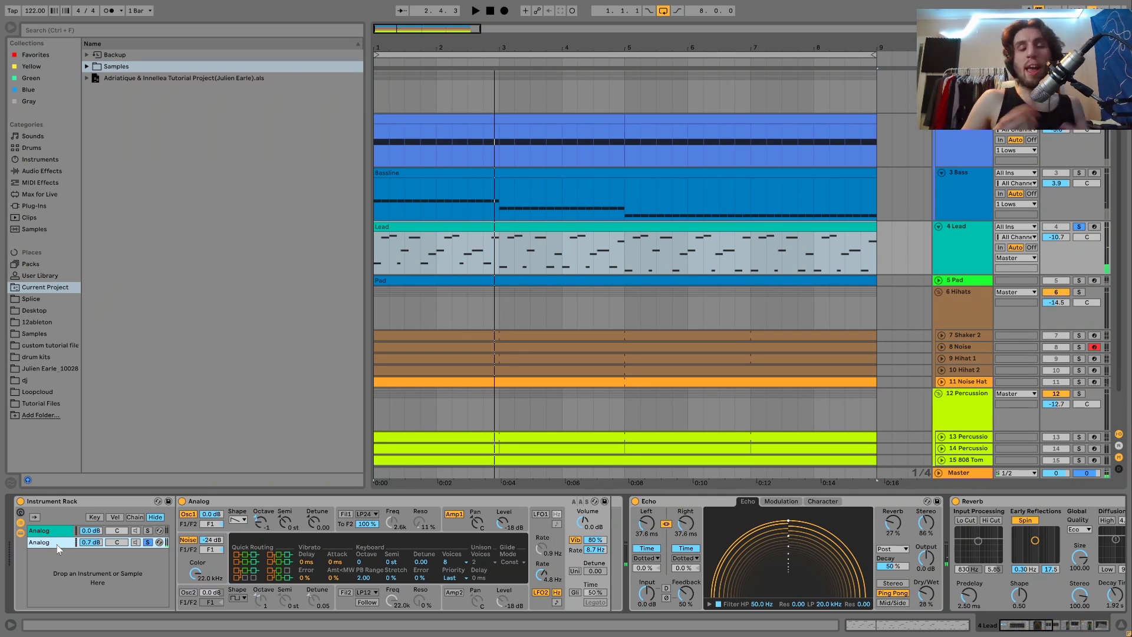
left_click(148, 542)
key("space")
key("space")
left_click(147, 542)
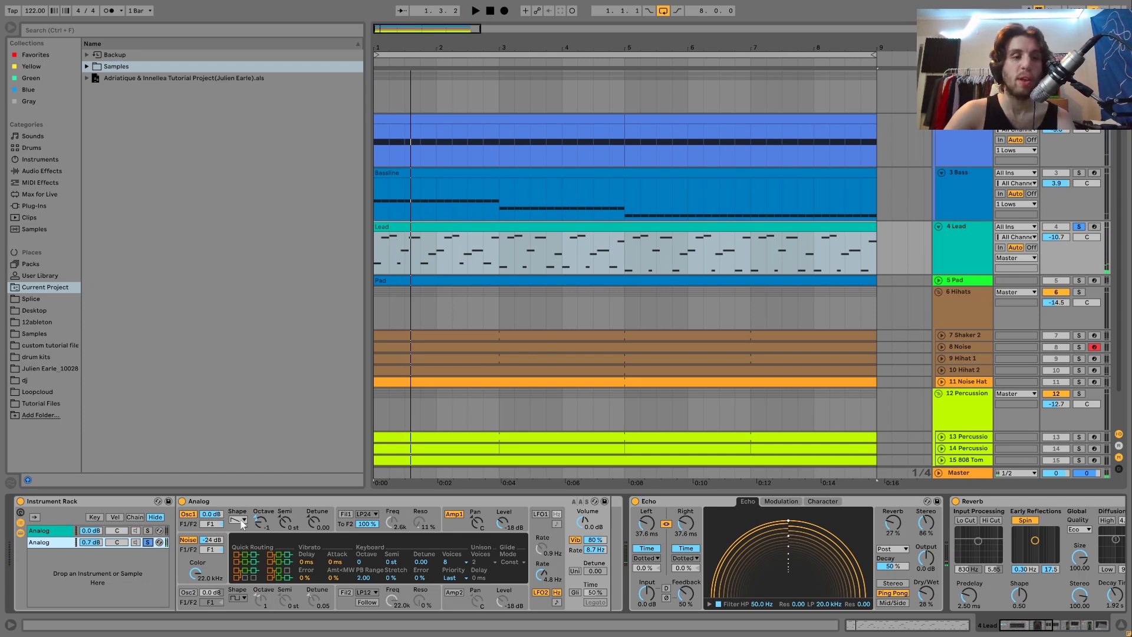
Switch between the two Analog chains to compare them, then review the second Analog's Amp1 envelope and global settings
left_click(42, 531)
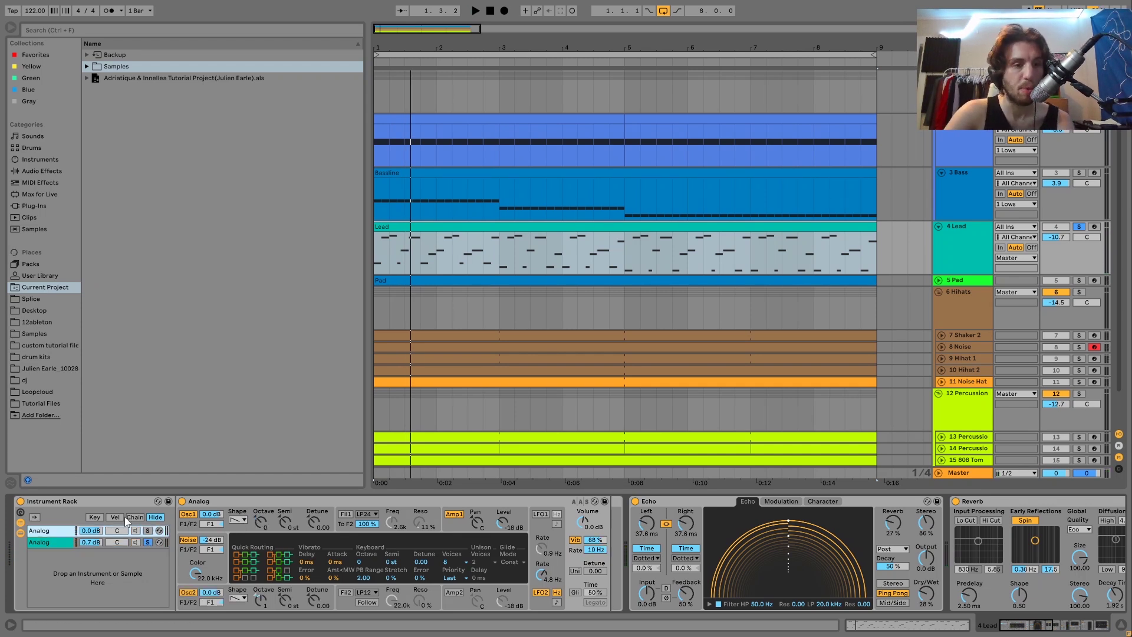
left_click(49, 546)
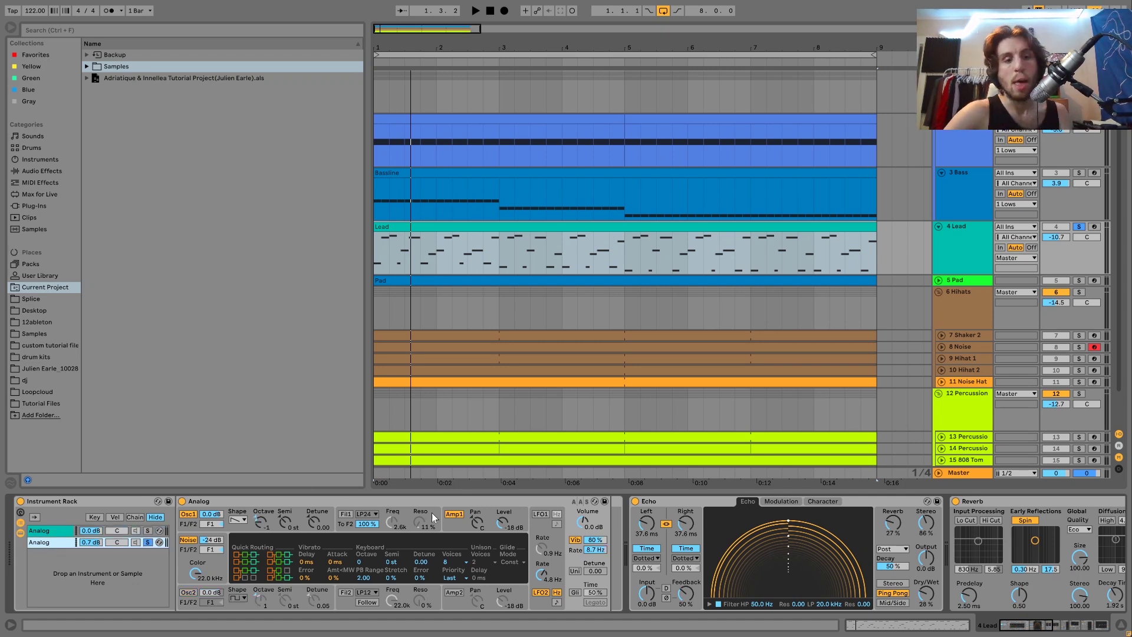
left_click(451, 524)
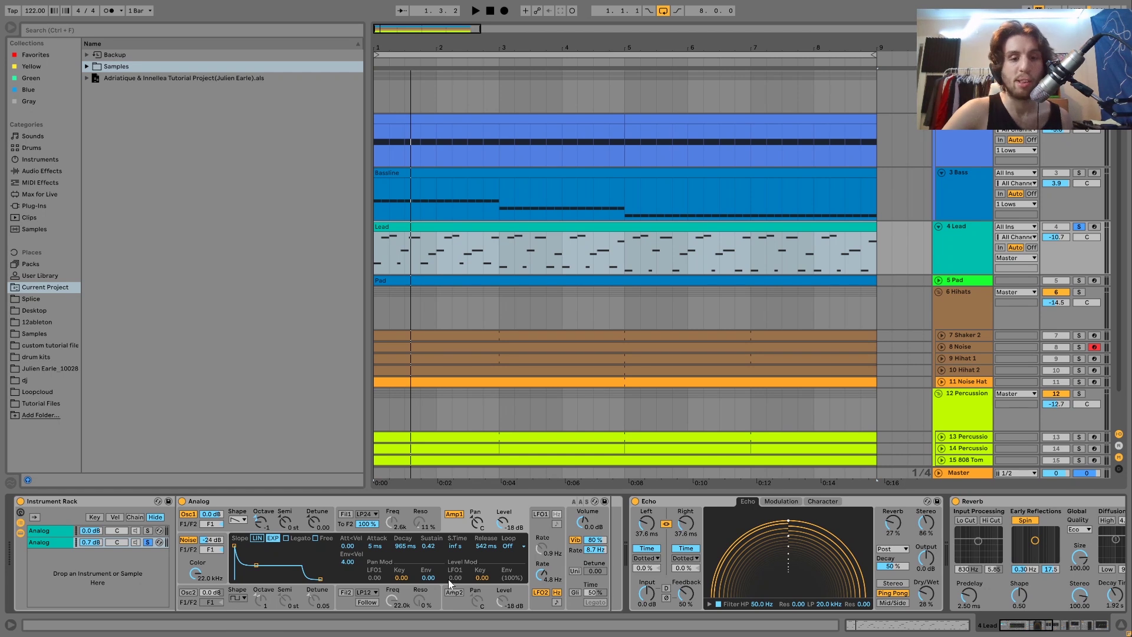
left_click(574, 561)
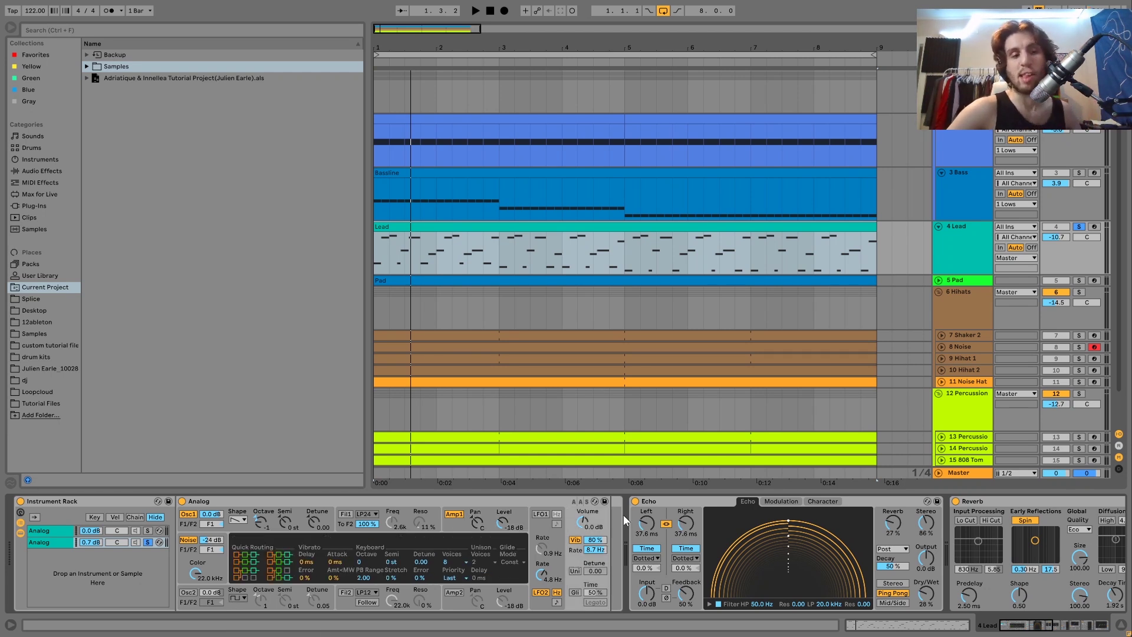
Unsolo the second Analog chain and play both layers together
left_click(147, 542)
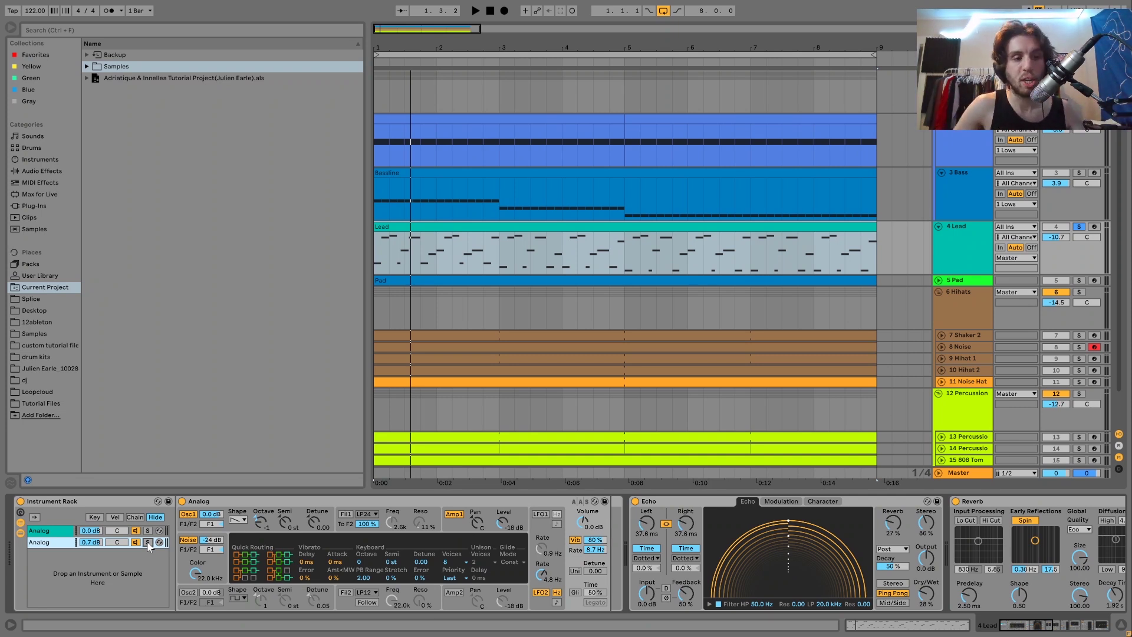
key("space")
key("space")
Play the second Analog layer with the first chain deactivated, then reactivate the first chain and play both for comparison
left_click(136, 530)
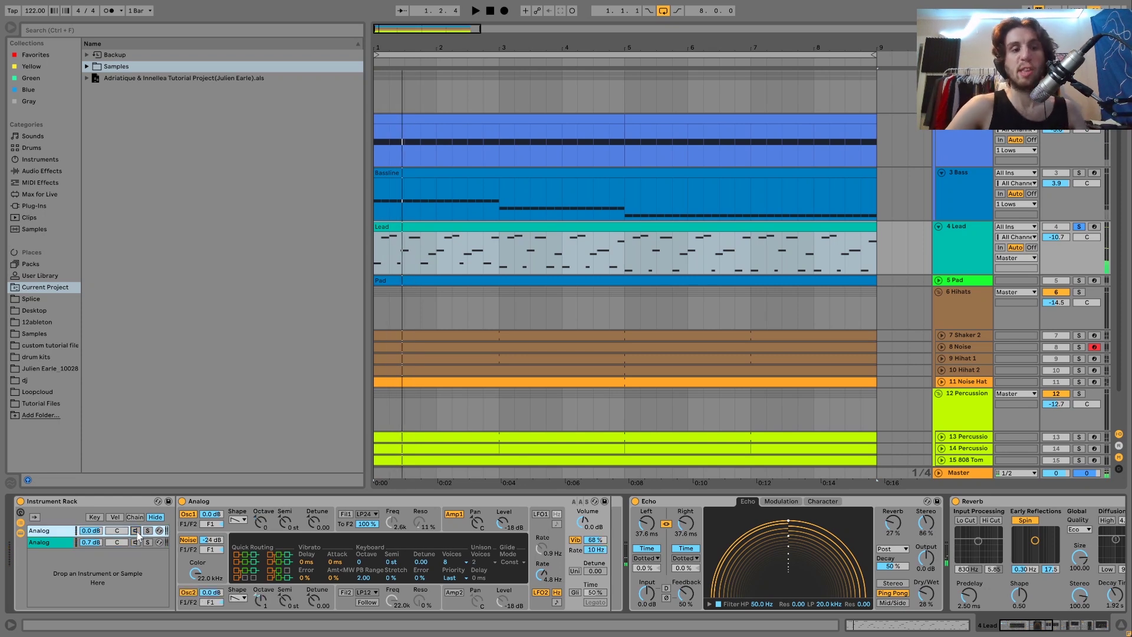
left_click(135, 543)
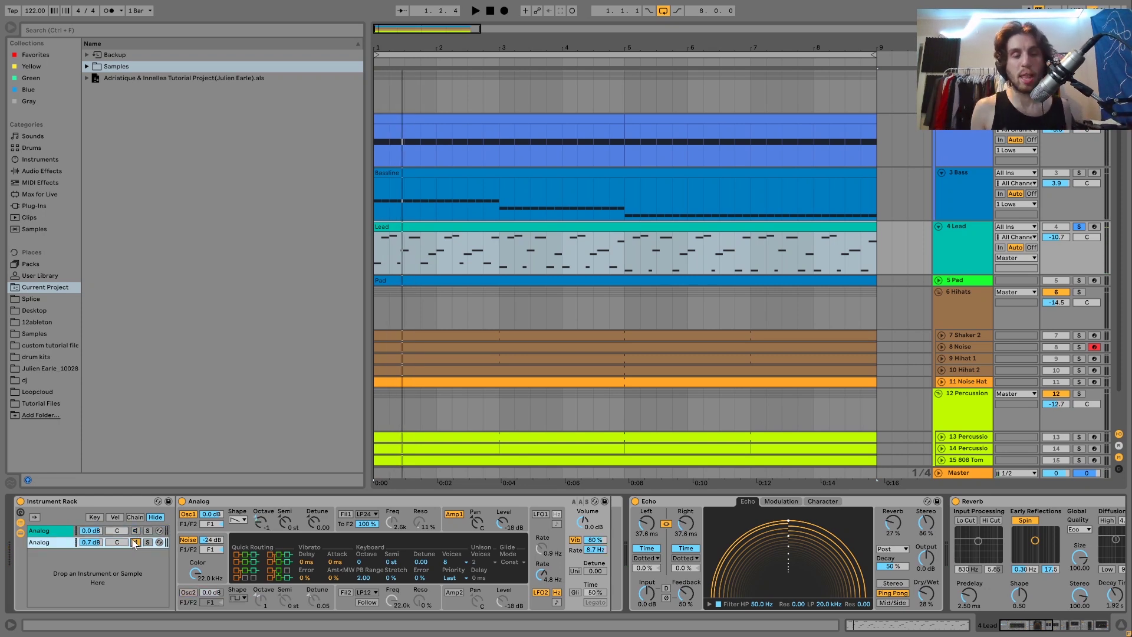
key("space")
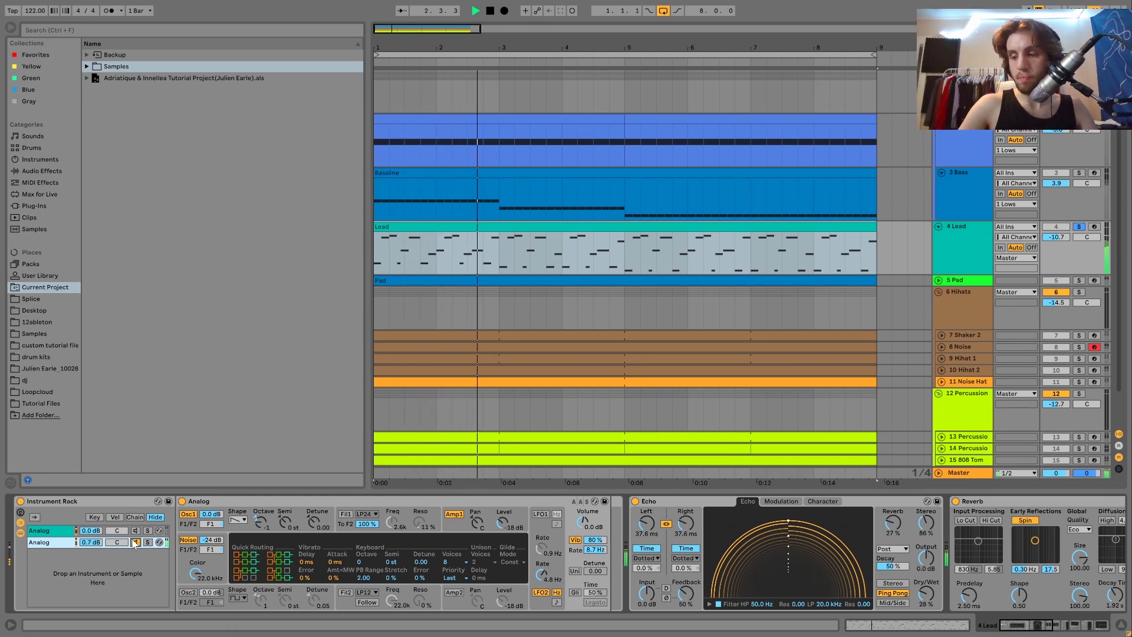
key("space")
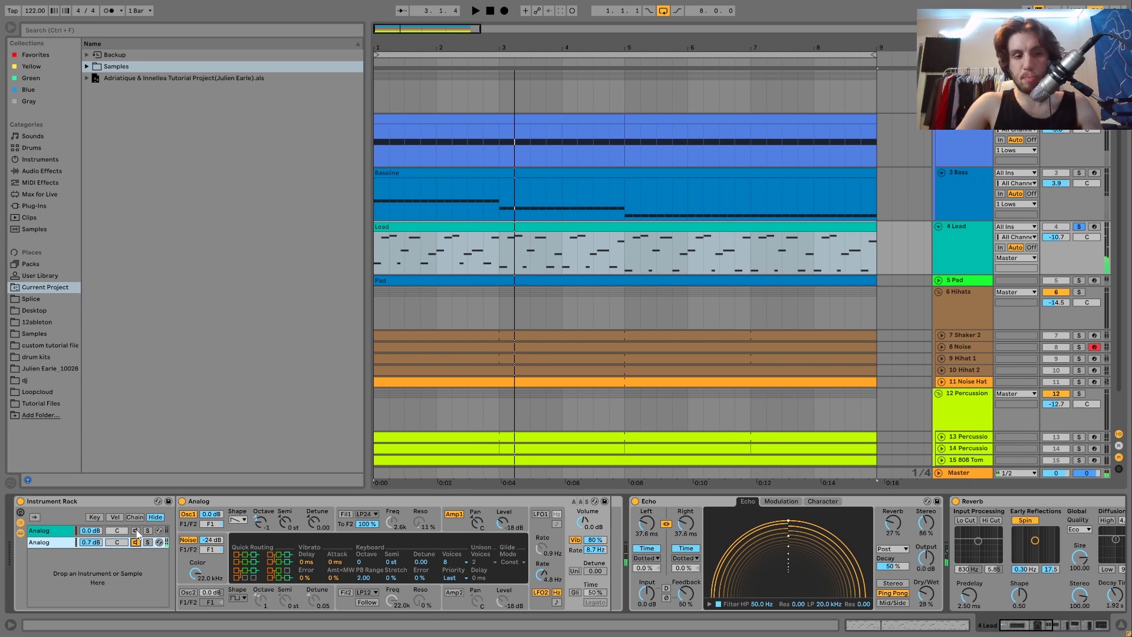
left_click(138, 531)
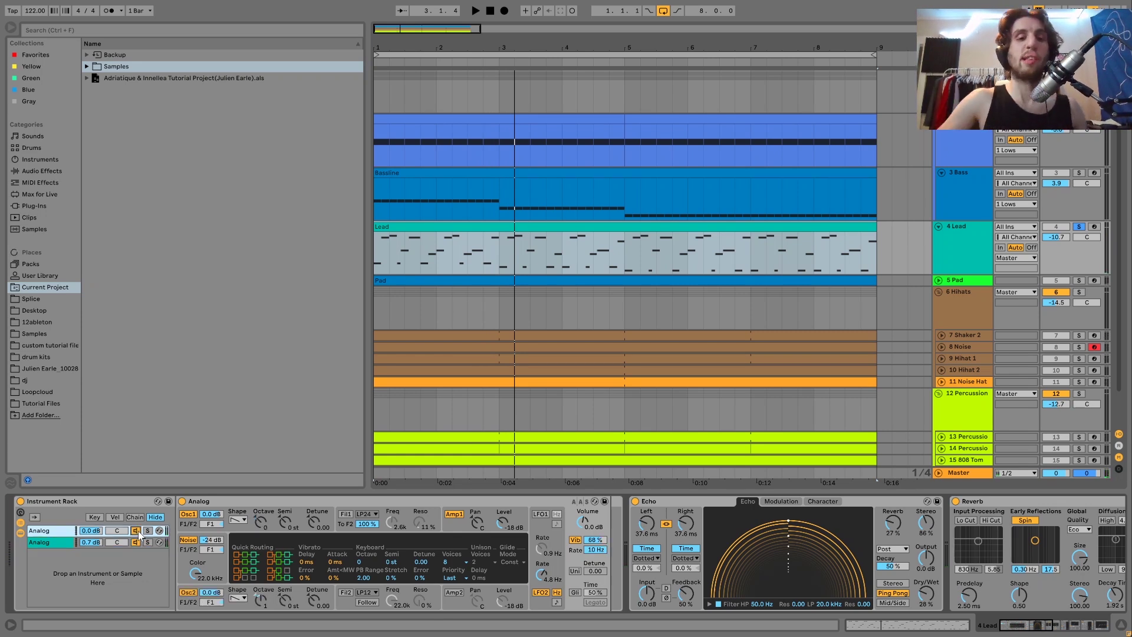
key("space")
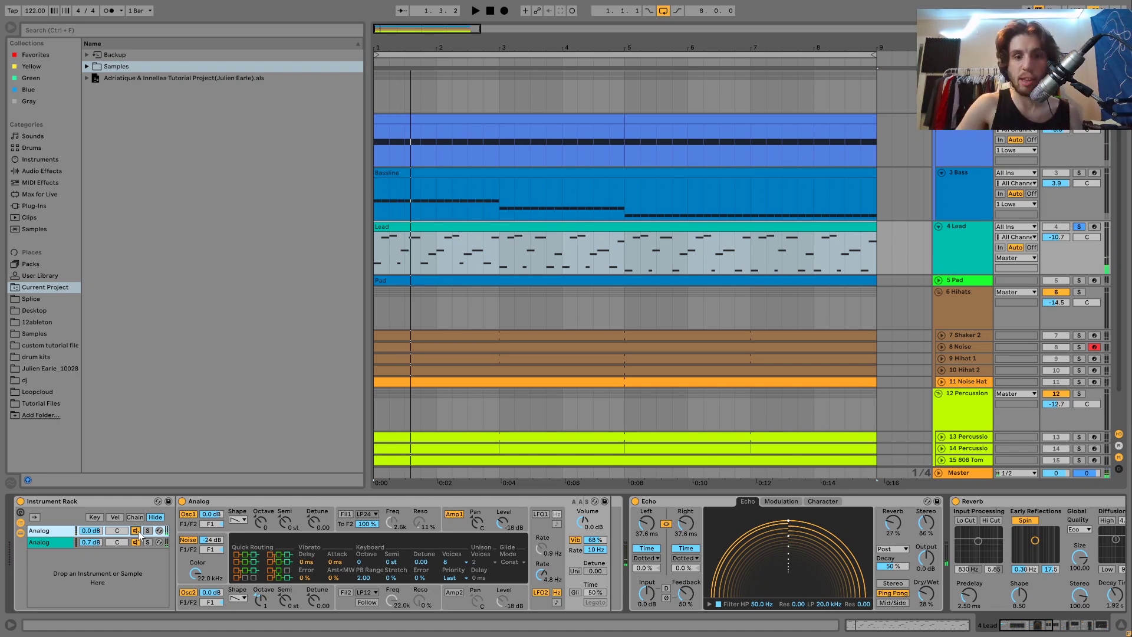
Compare the soloed lead with its Echo bypassed and enabled during playback, leaving the Echo on
scroll(139, 534, "right", 5)
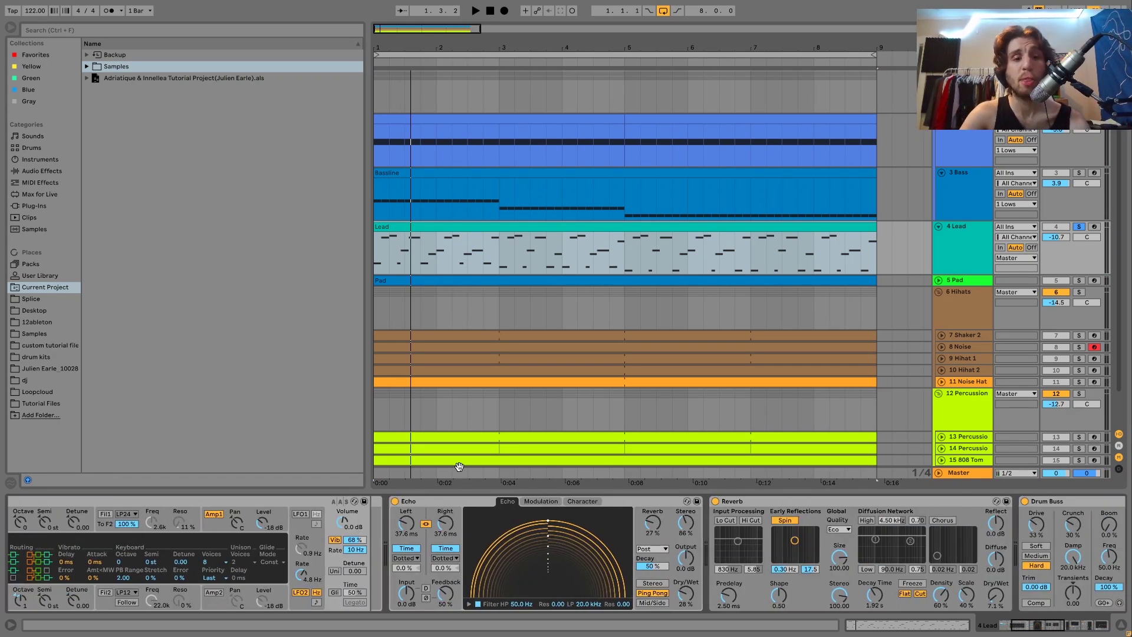
left_click(394, 501)
key("space")
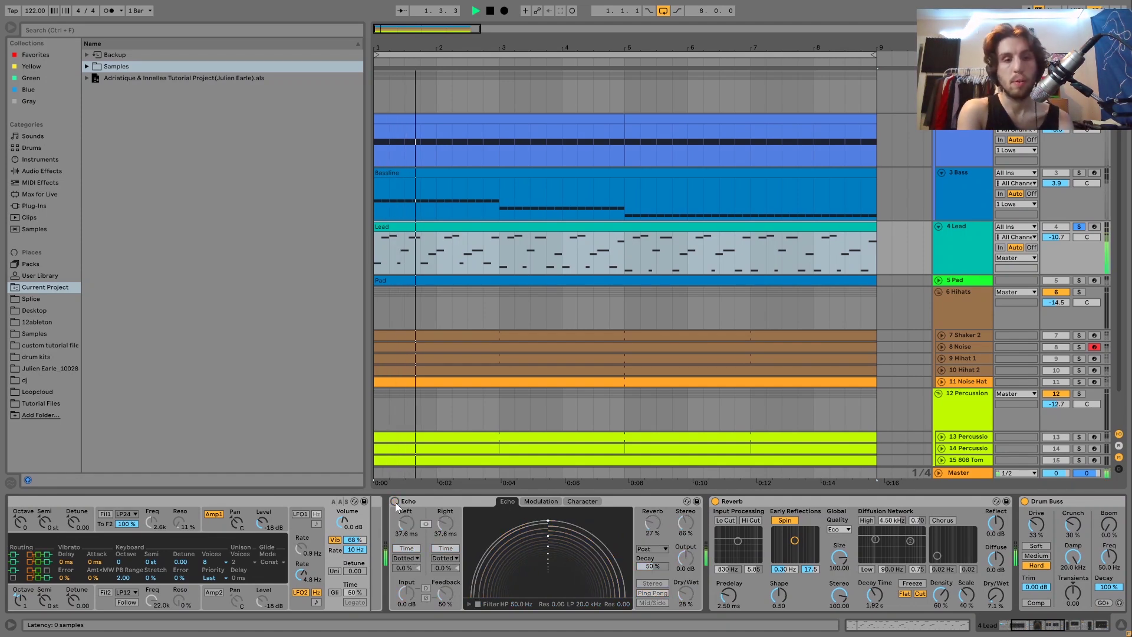
left_click(394, 502)
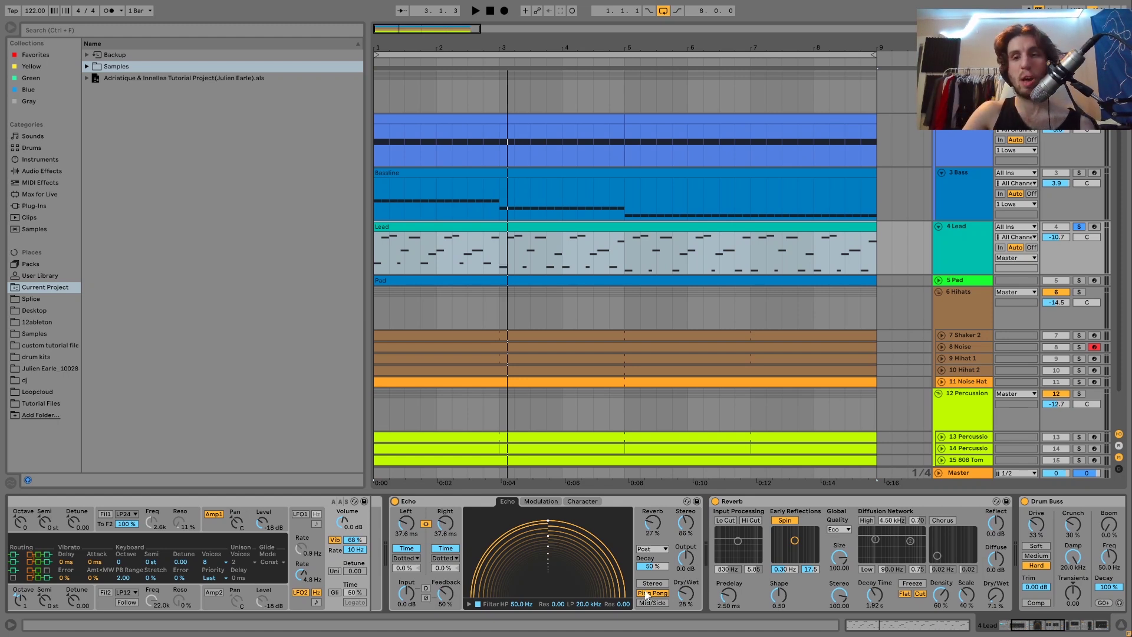
key("space")
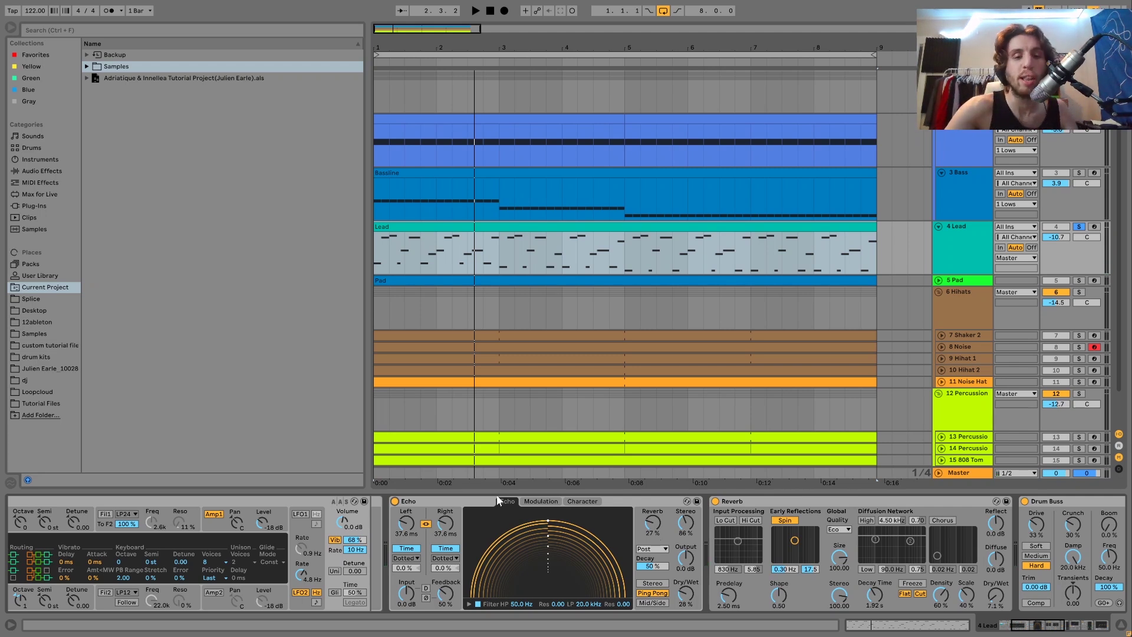
left_click(395, 501)
key("space")
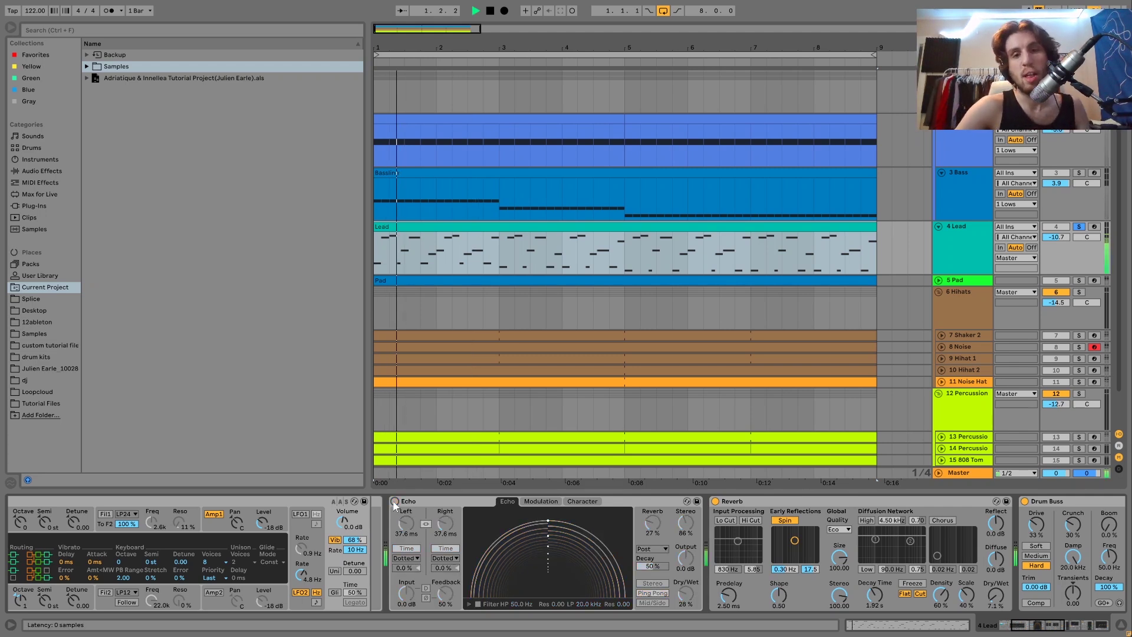
key("space")
key("space")
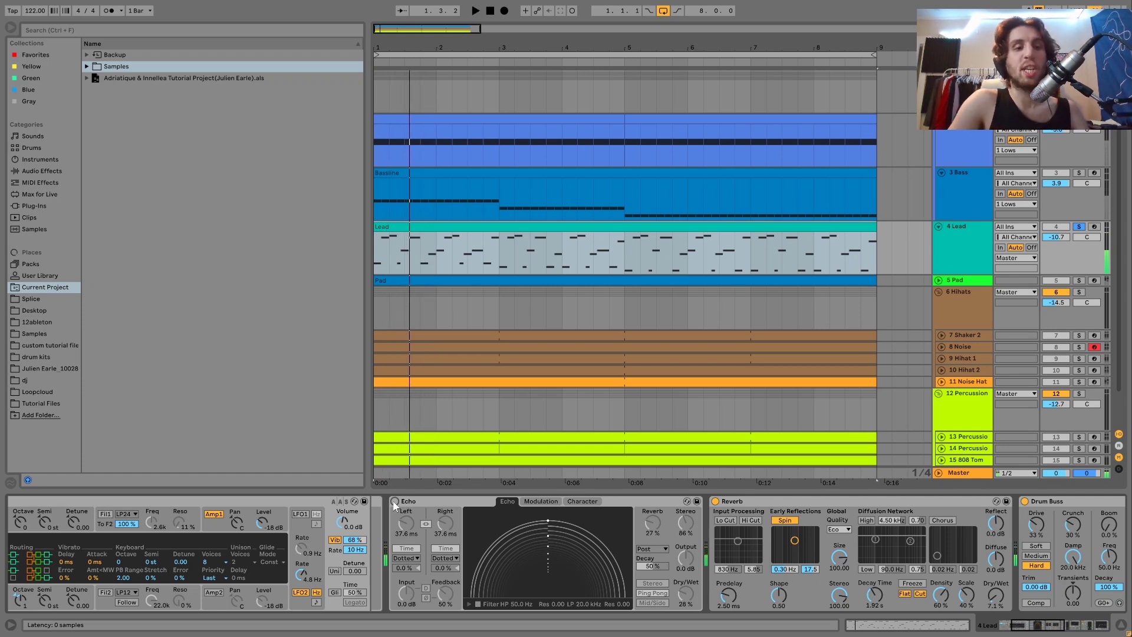
left_click(394, 501)
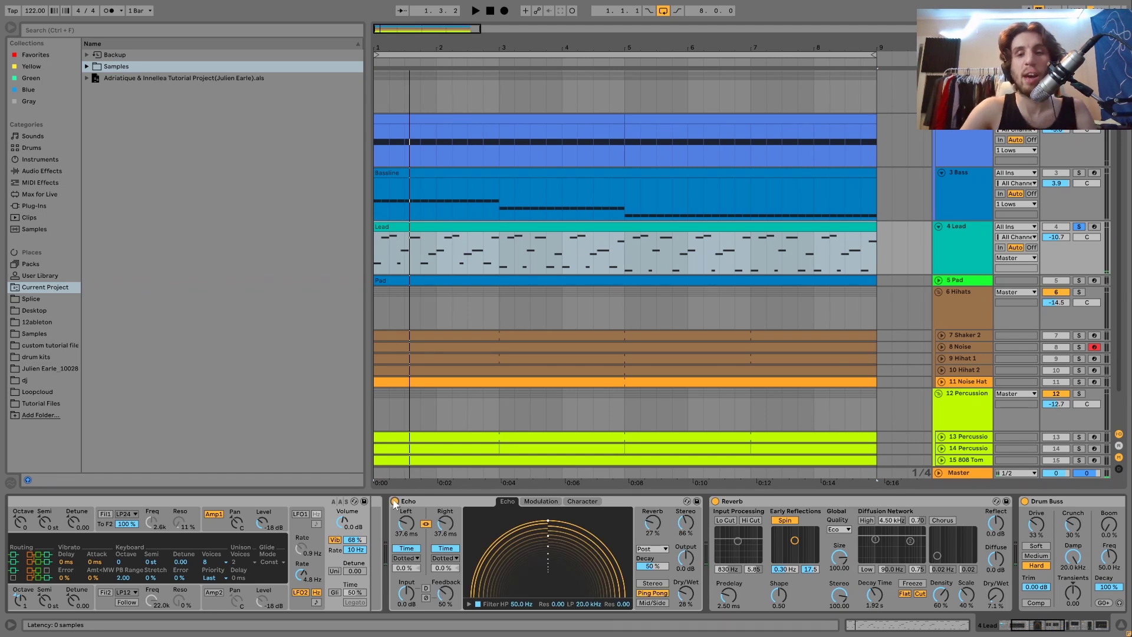
key("space")
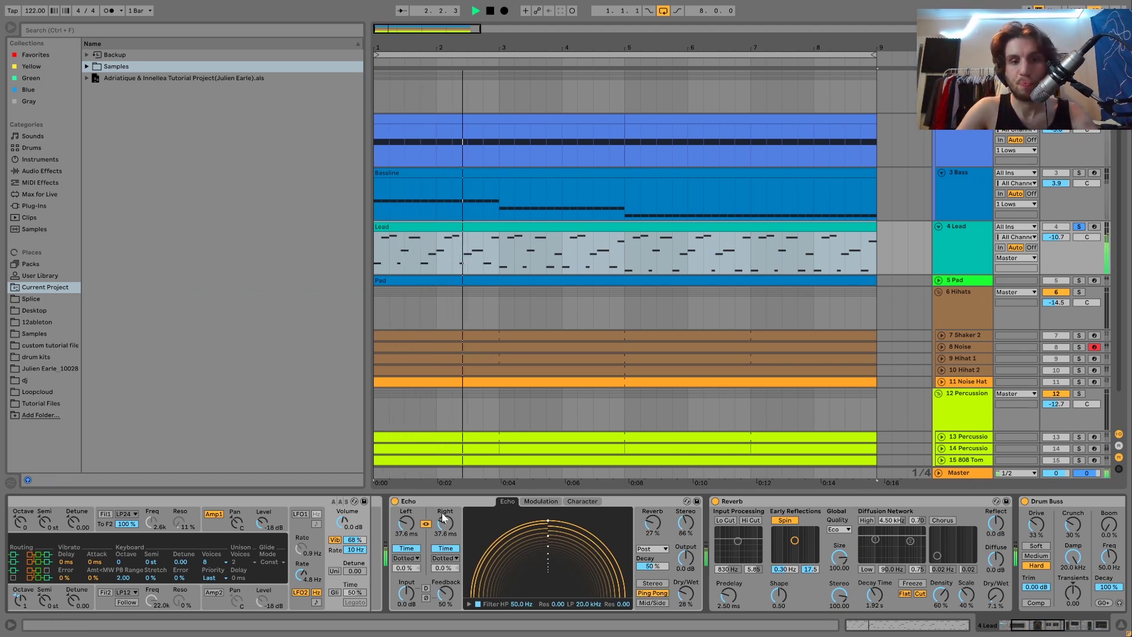
Bypass the lead's Drum Buss and Saturator, play it, and raise the Lead track's volume to -2.2 dB
scroll(445, 513, "down", 5)
scroll(338, 543, "down", 2)
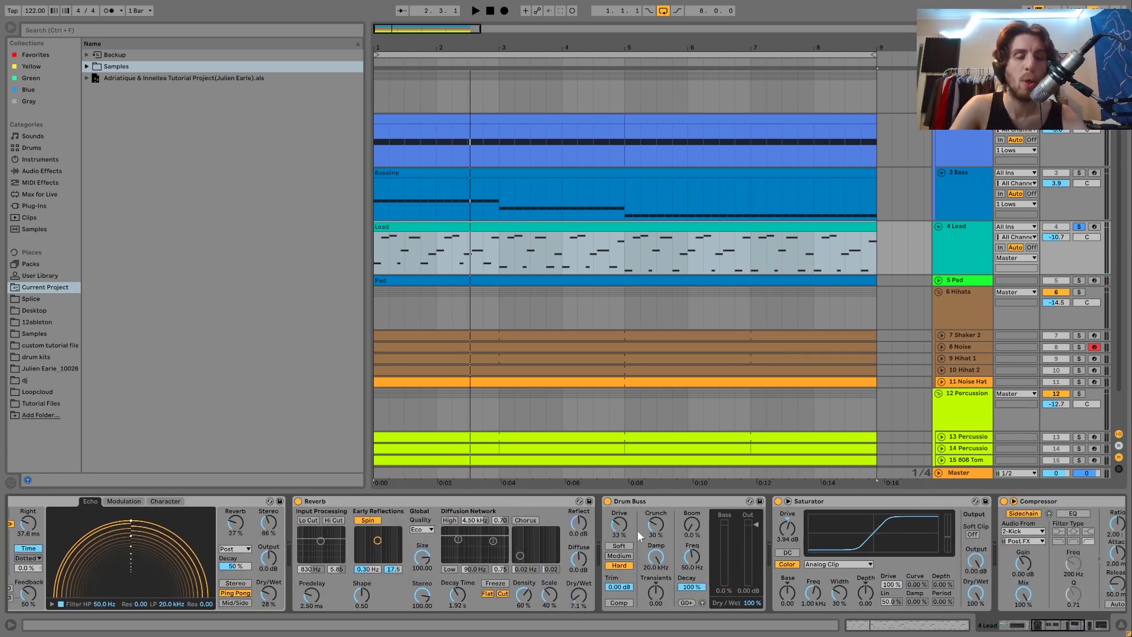
scroll(642, 507, "down", 3)
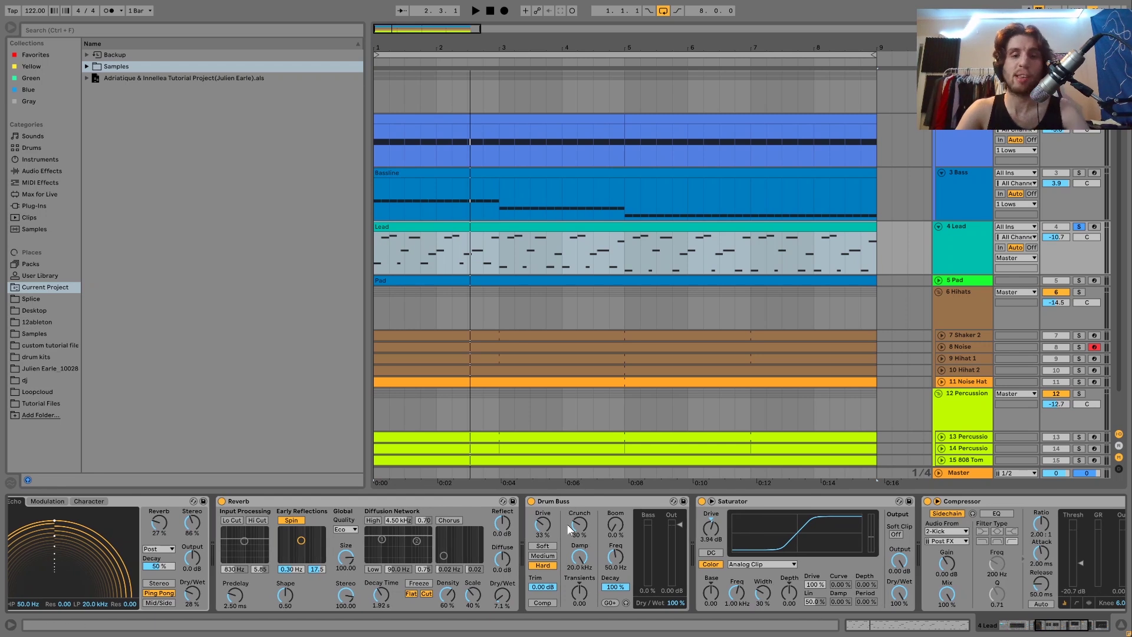
left_click(531, 501)
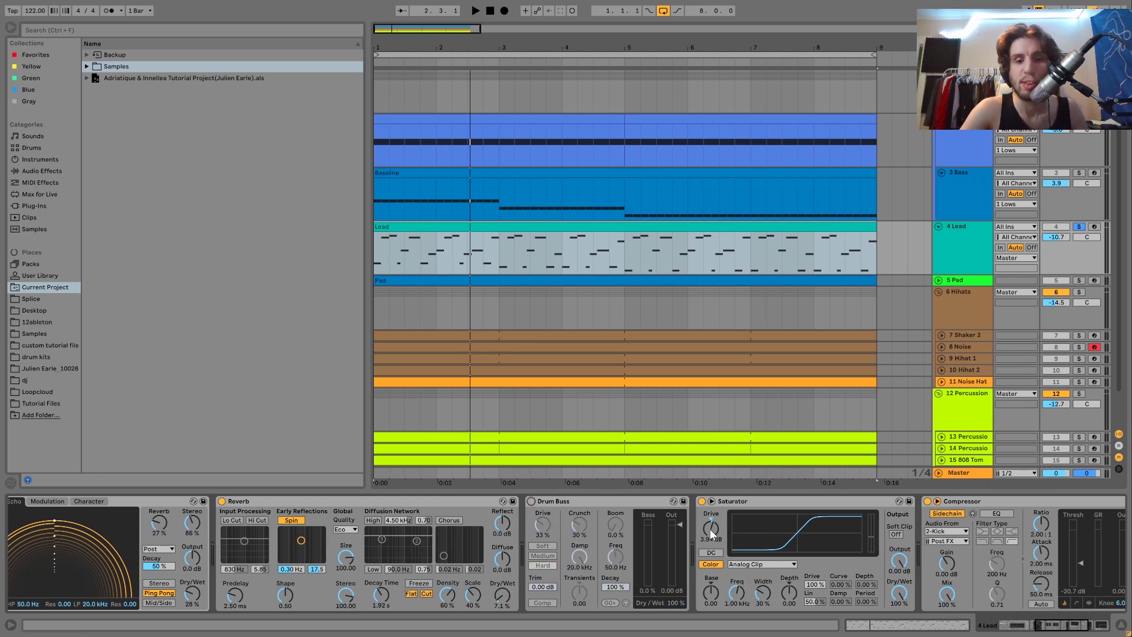
left_click(702, 501)
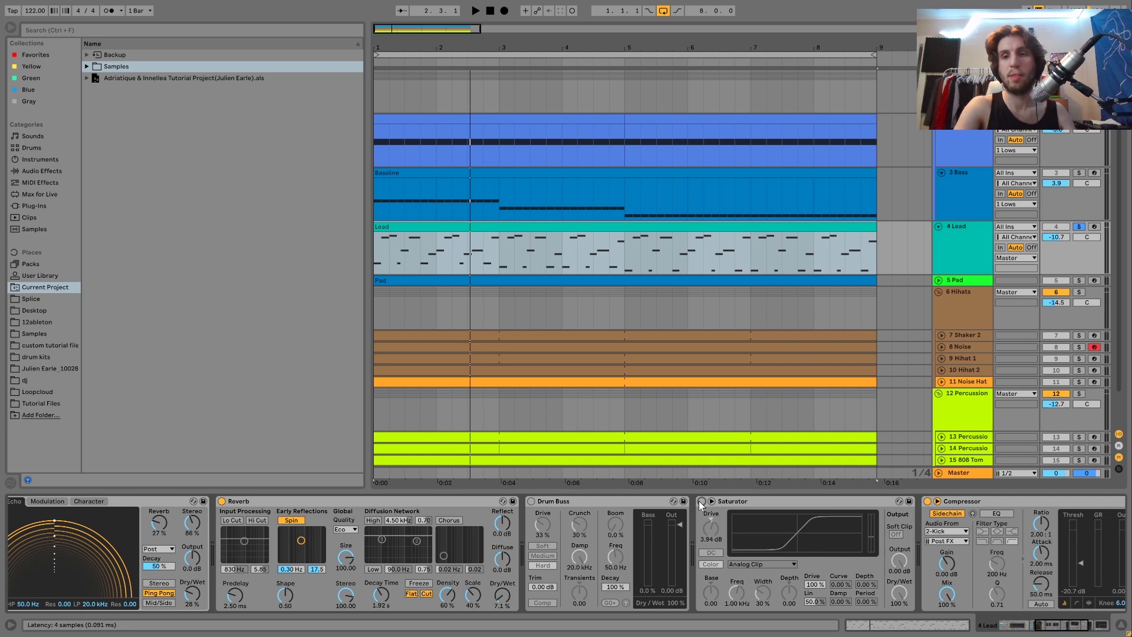
key("space")
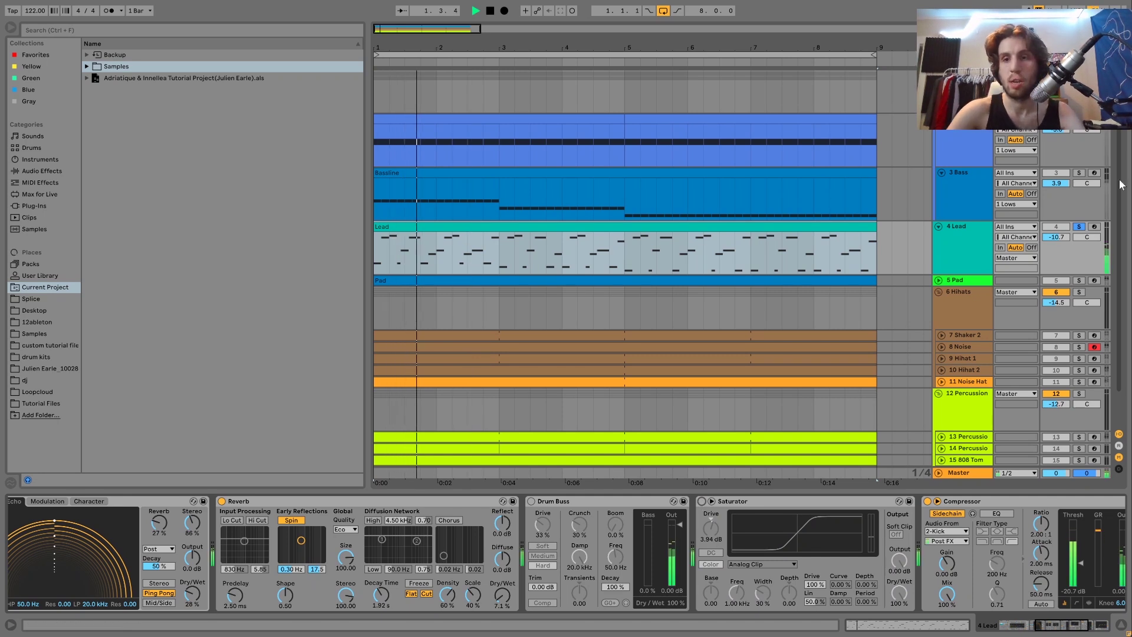
mouse_move(1049, 238)
left_mouse_down()
mouse_move(1049, 215)
mouse_move(1052, 239)
left_mouse_up()
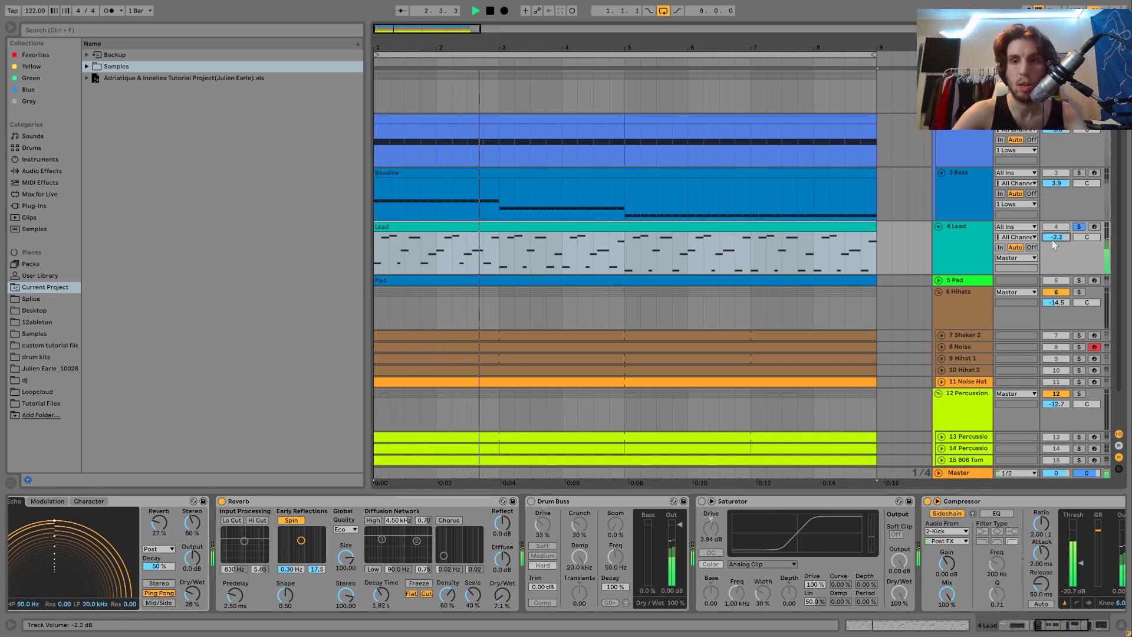
Undo the Lead volume change and the bypassing of the Saturator and Drum Buss, and stop playback
key("ctrl+z")
key("ctrl+z")
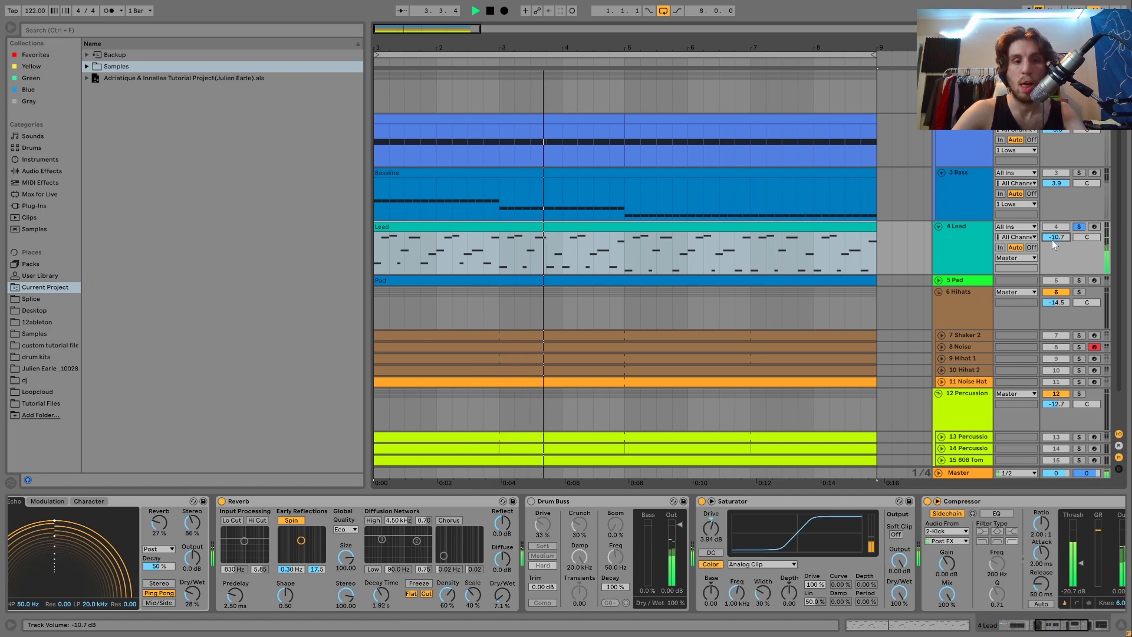
key("ctrl+z")
key("space")
Audition the lead within the full mix and soloed again, and review its sidechained Compressor and EQ Eight
key("space")
key("space")
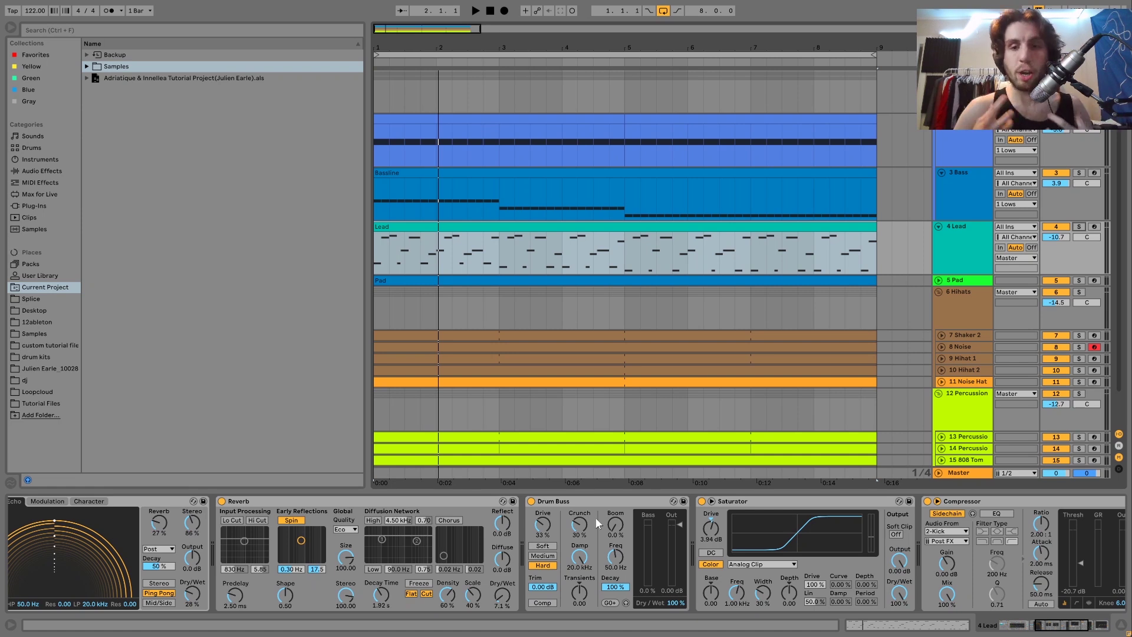
key("space")
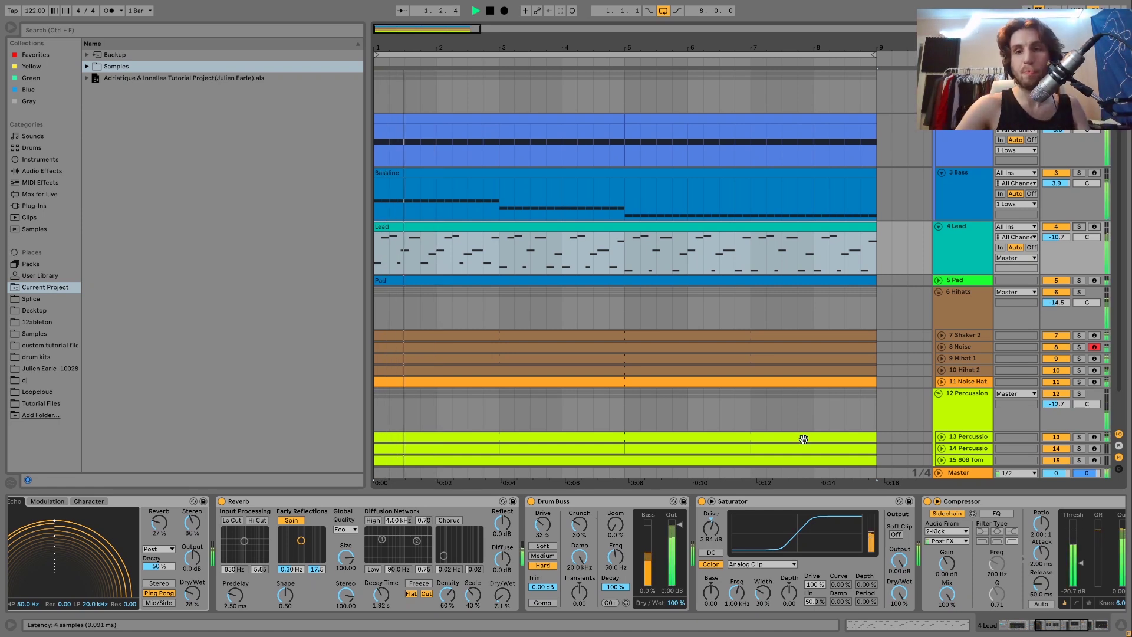
left_click(1079, 227)
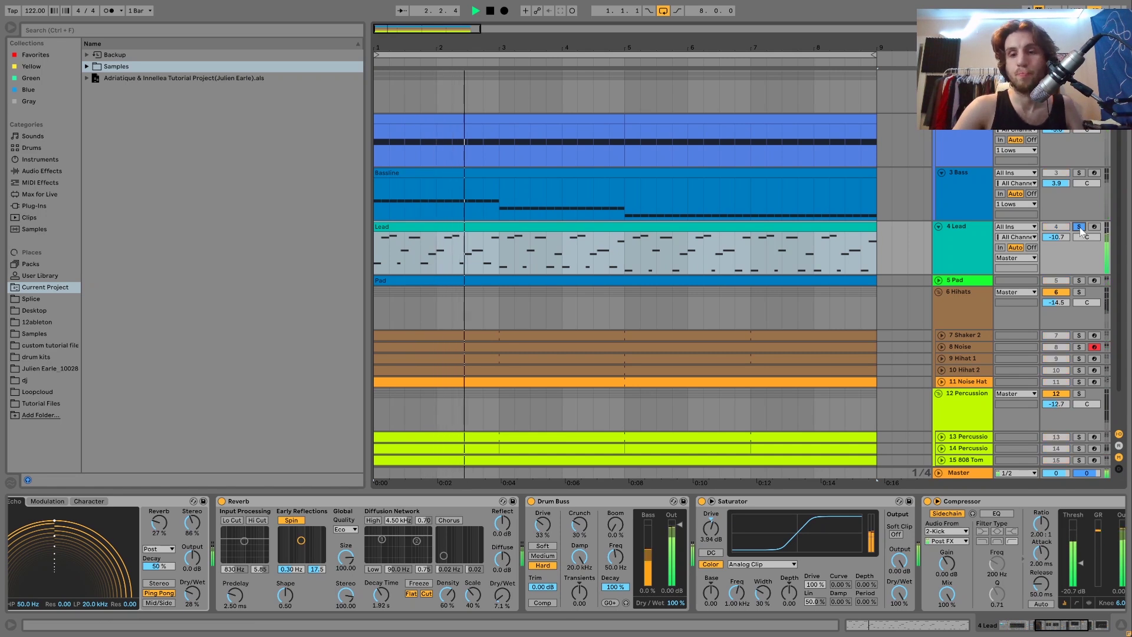
scroll(880, 568, "right", 6)
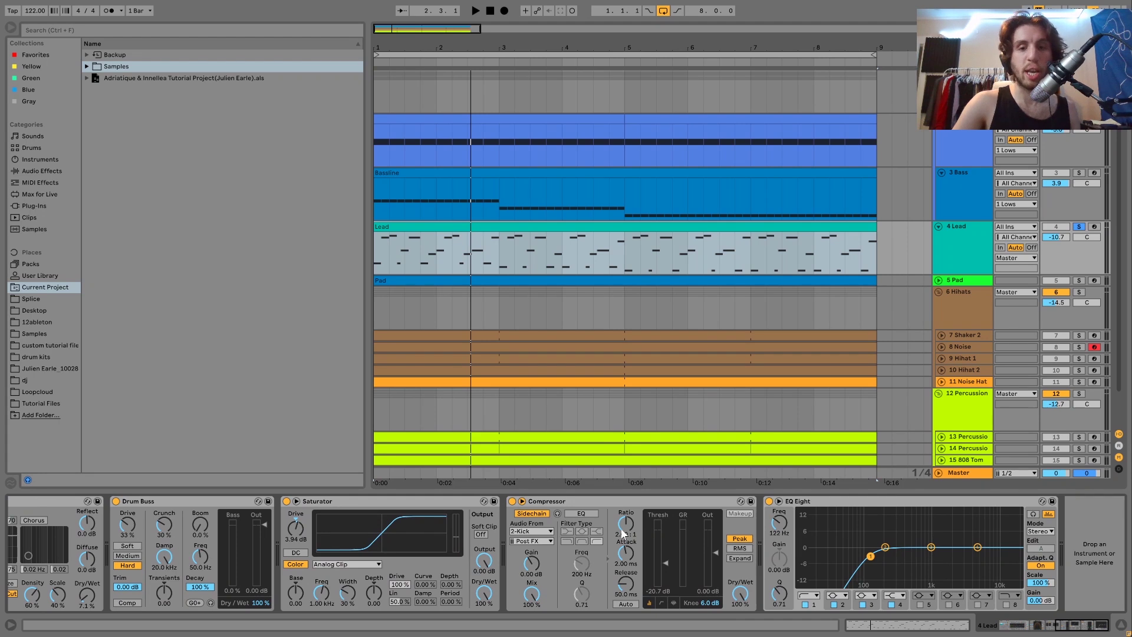
key("space")
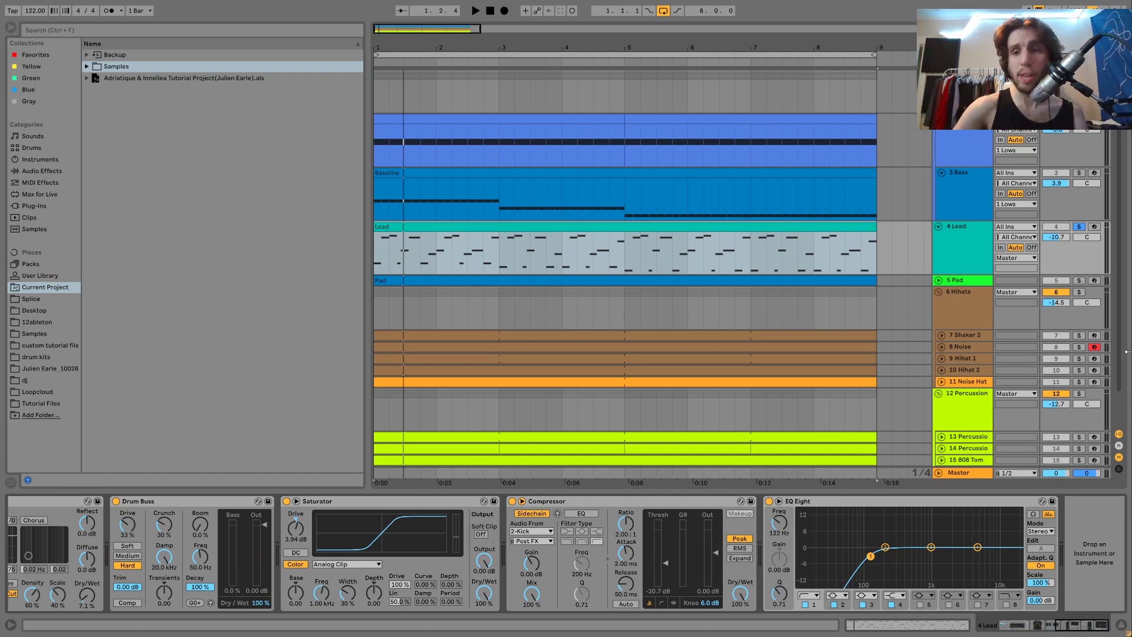
Solo and unfold the Pad track, open its MIDI clip, and turn off Fold to show the chord on the full keyboard
left_click(1079, 281)
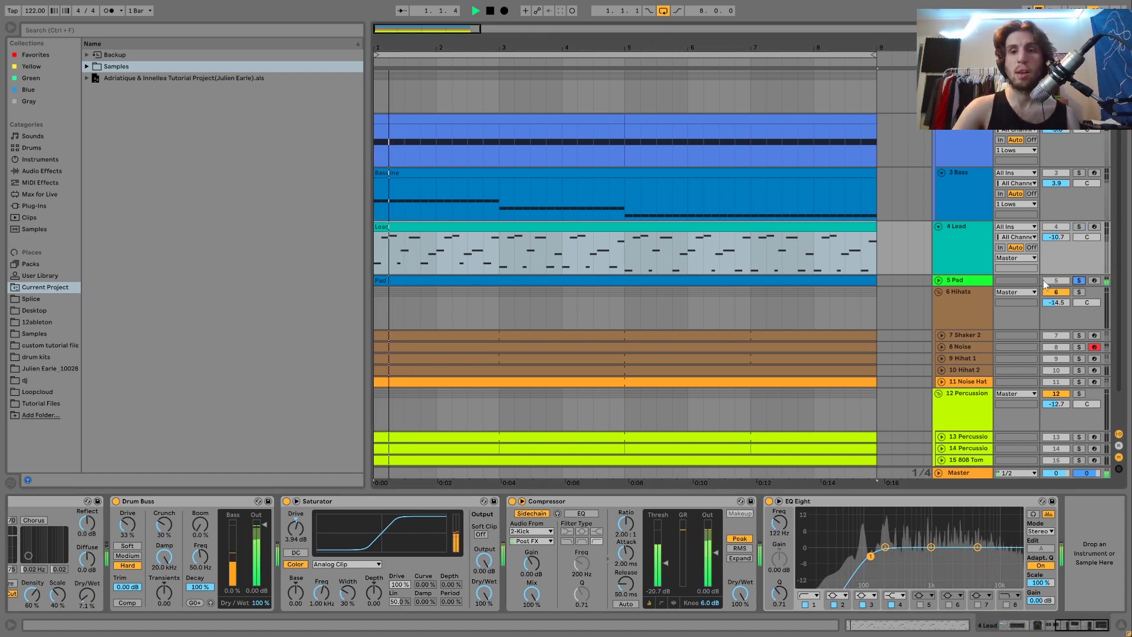
left_click(938, 280)
left_click(814, 282)
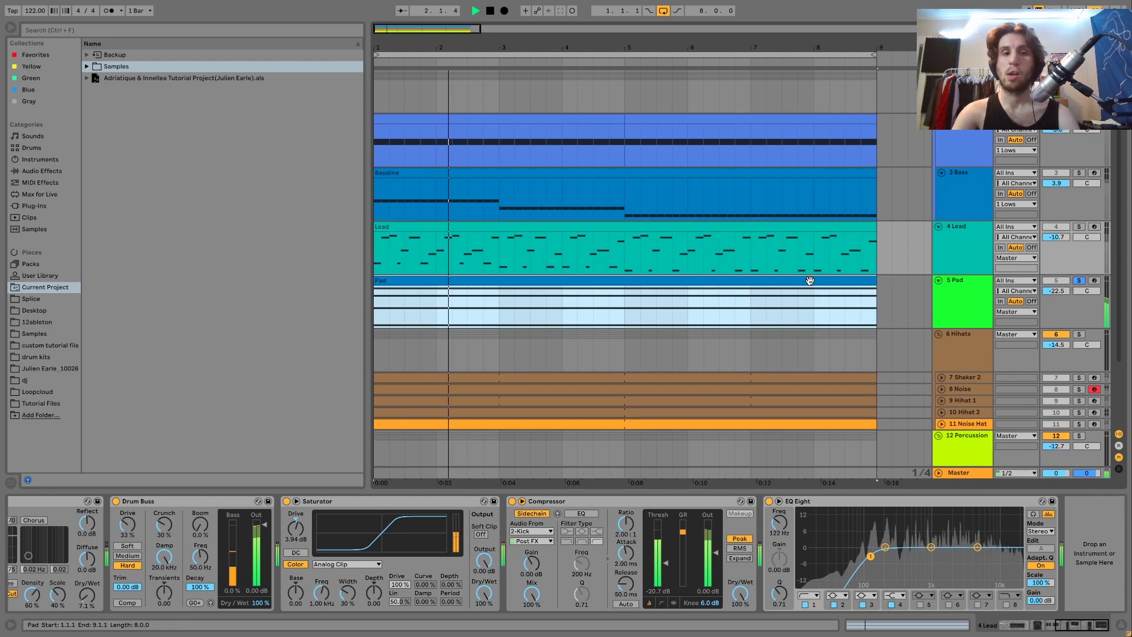
double_click(809, 281)
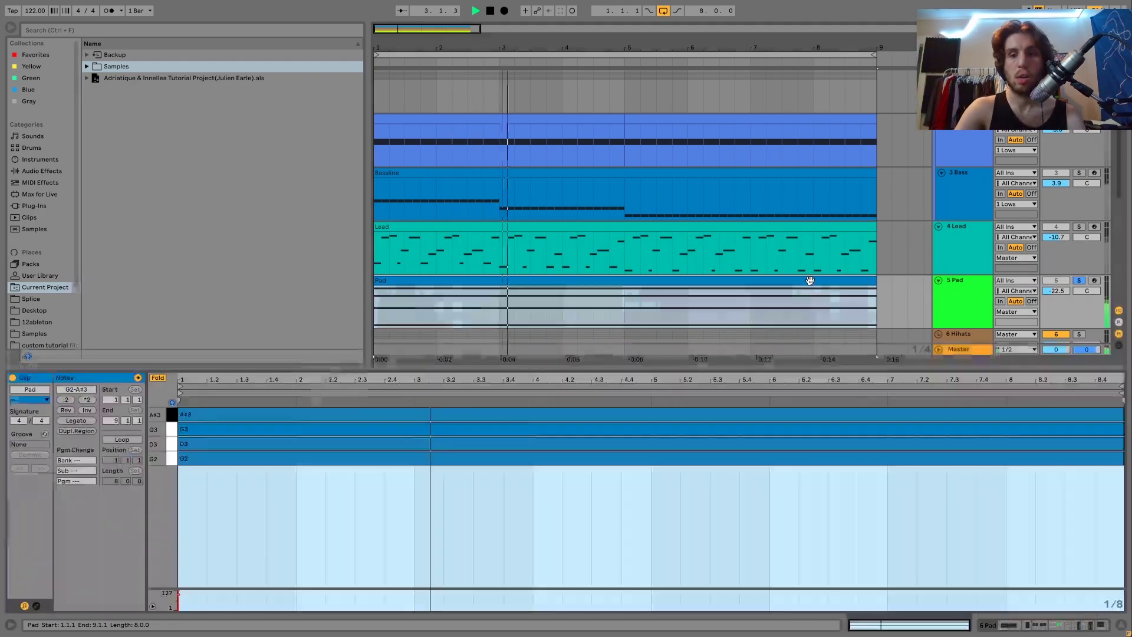
left_click(158, 379)
left_click_drag(158, 470, 150, 483)
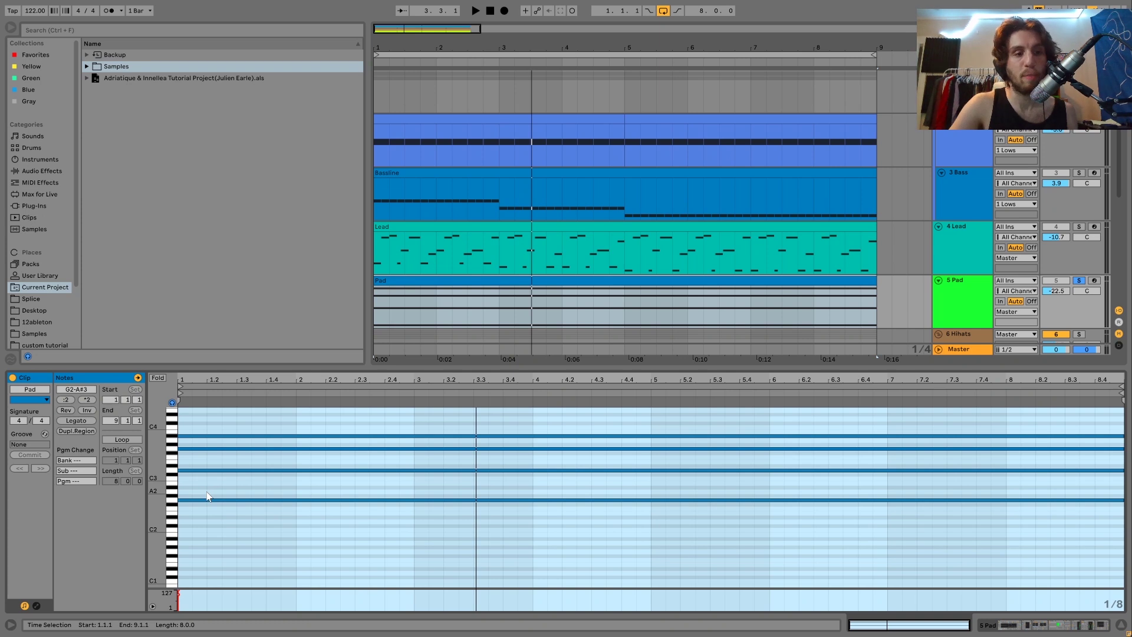
Go through the pad chord's notes one by one, and delete and restore the top A#3
left_click(208, 500)
left_click(208, 470)
left_click(190, 435)
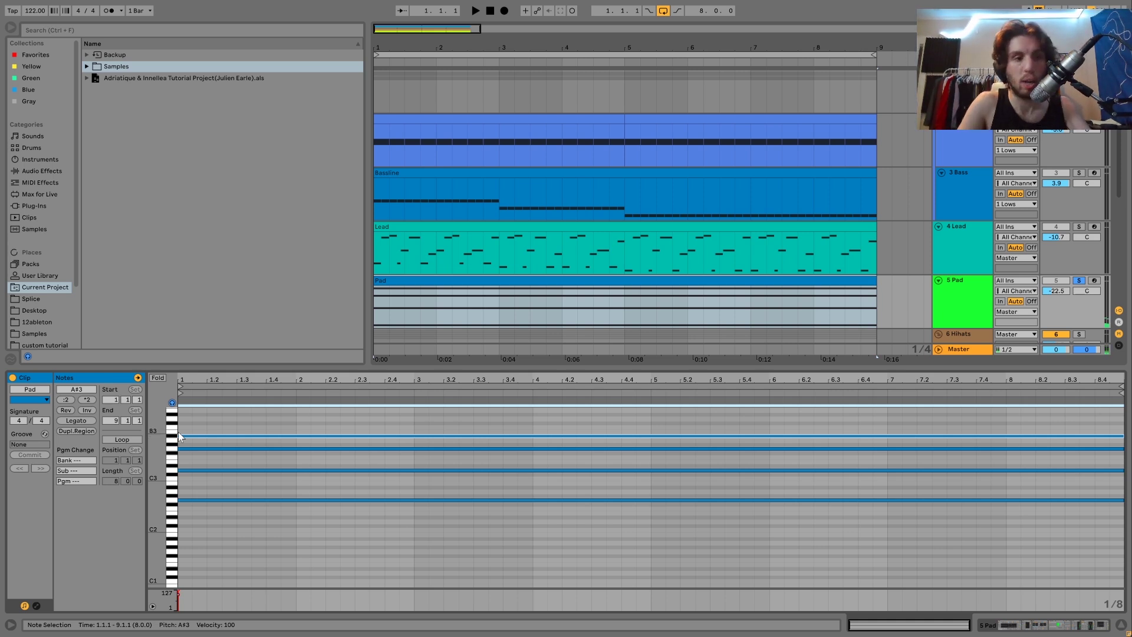
key("Delete")
key("ctrl+z")
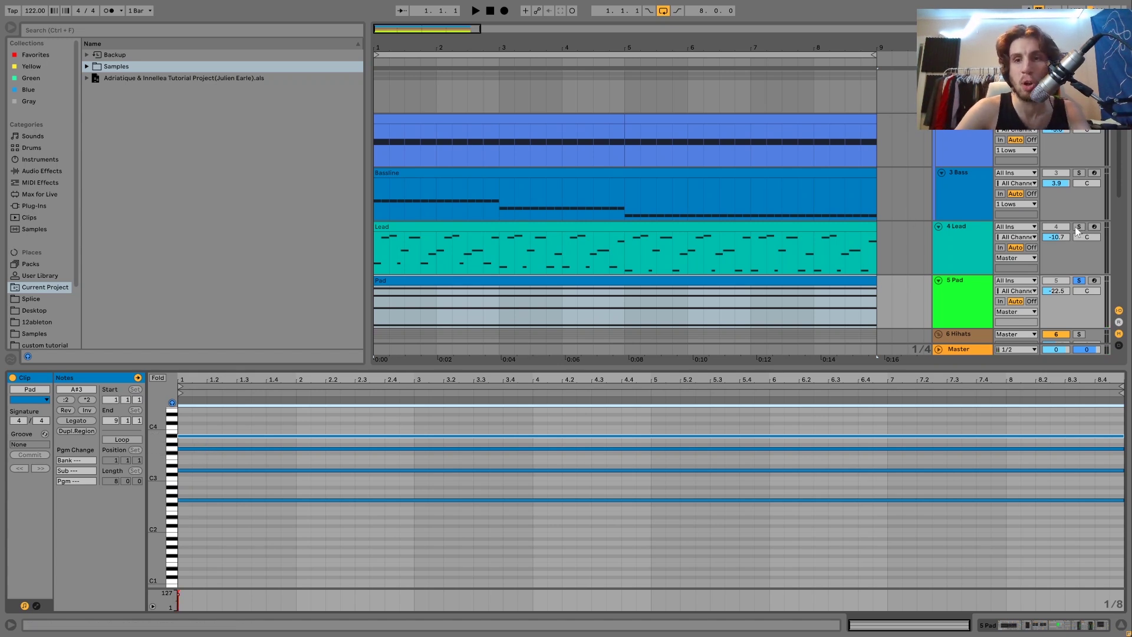
Solo the Bass track together with the Pad, play both, and clear the solos
left_click(1079, 173, "ctrl")
key("space")
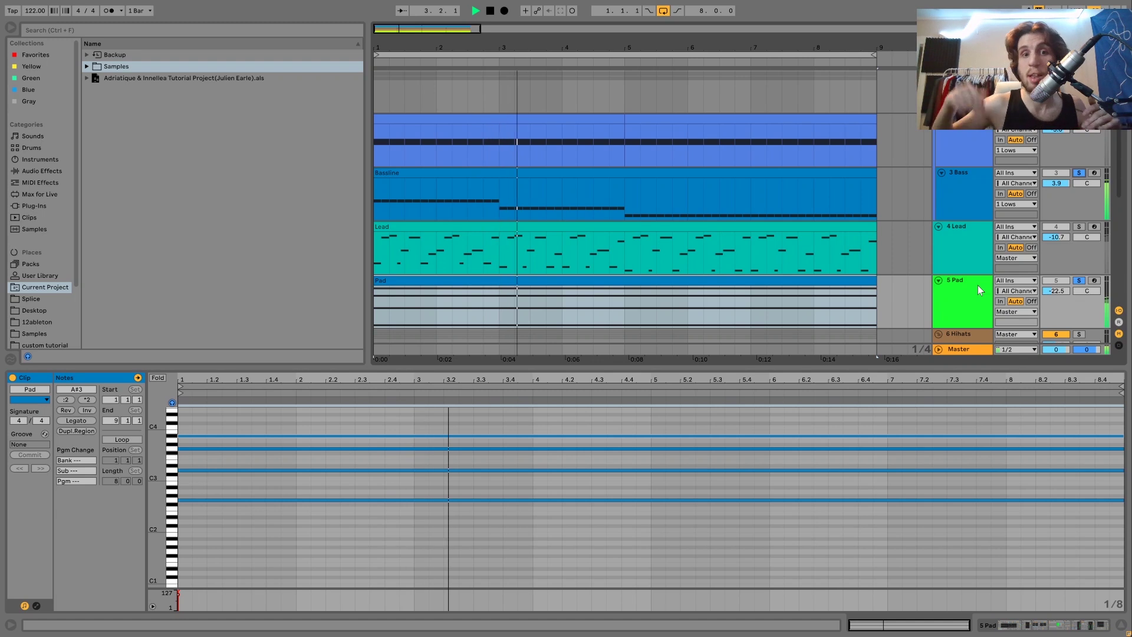
key("space")
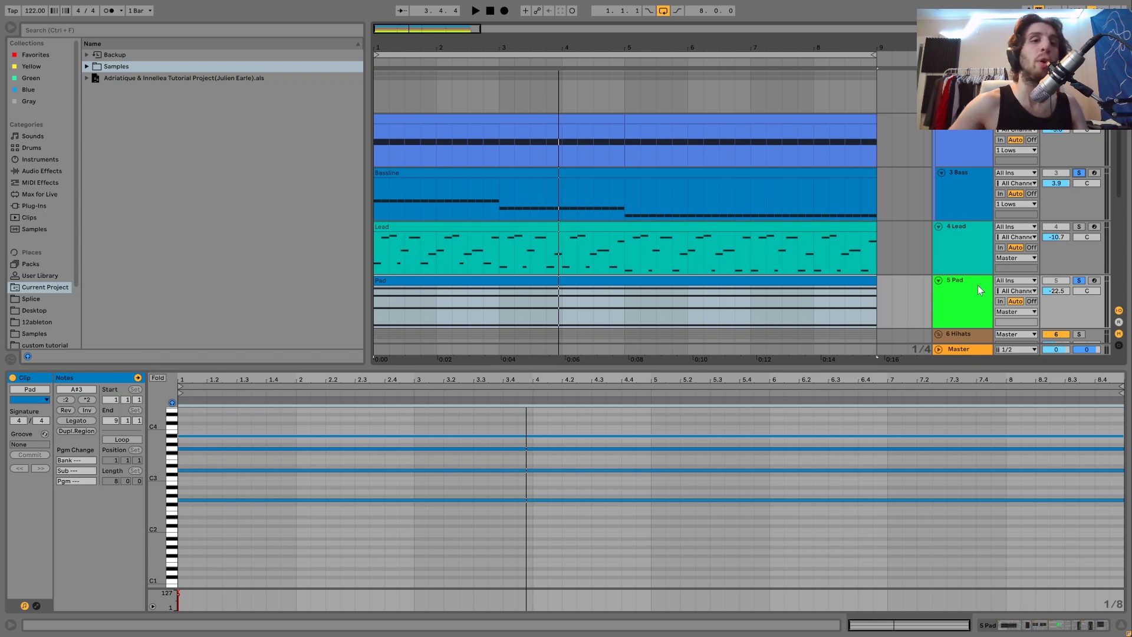
key("space")
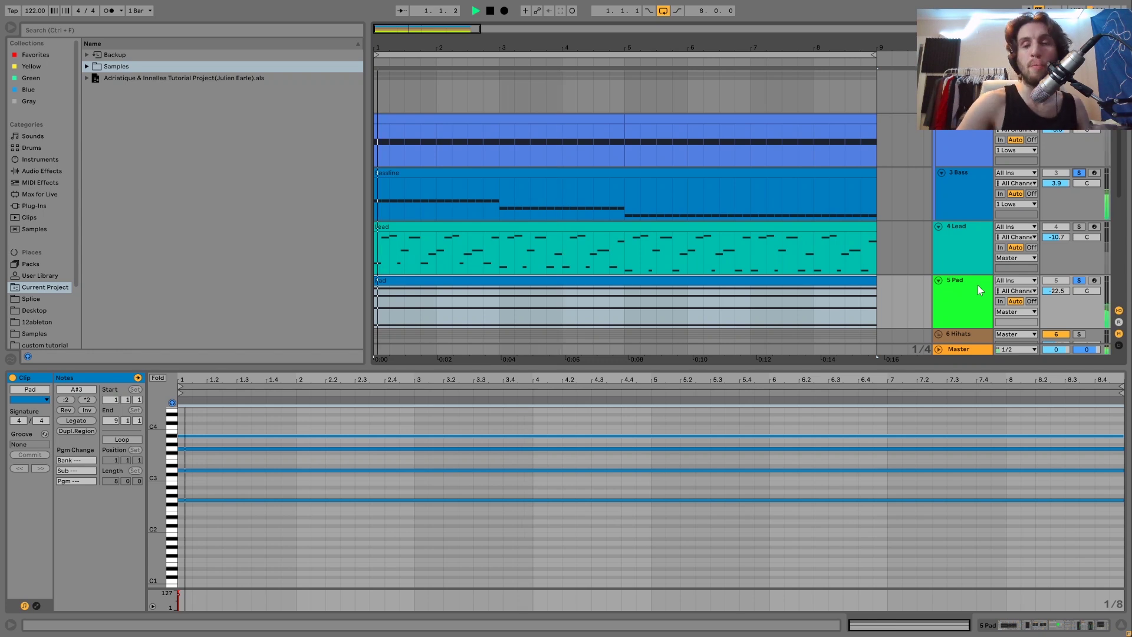
left_click(1079, 282)
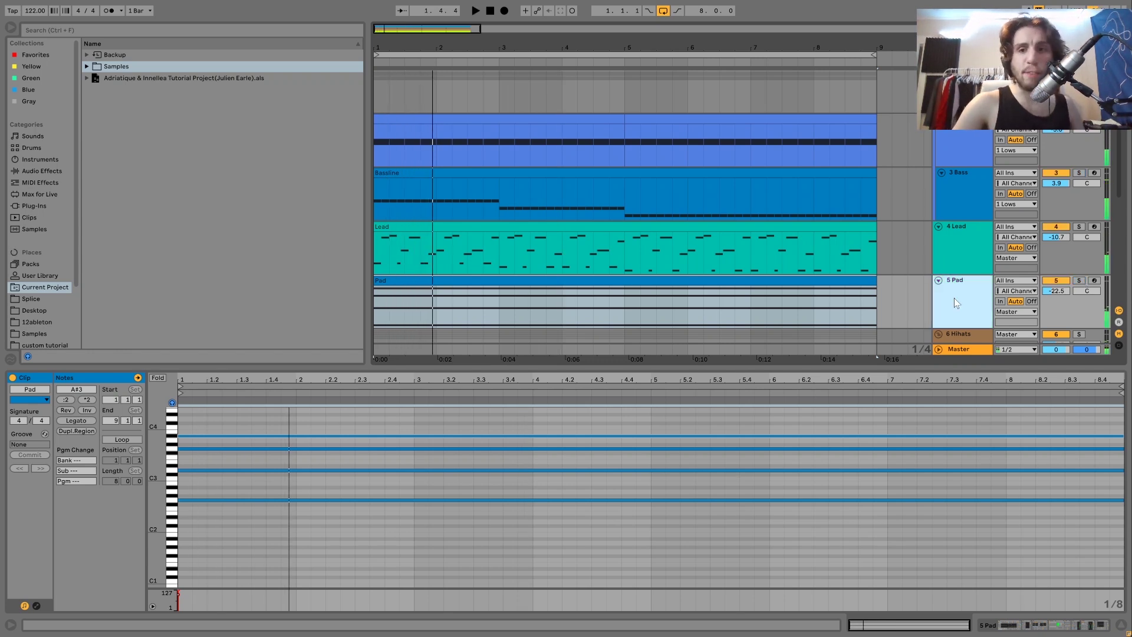
Show the Pad track's device chain, solo the track, and play it
left_click(955, 299)
left_click(1079, 281)
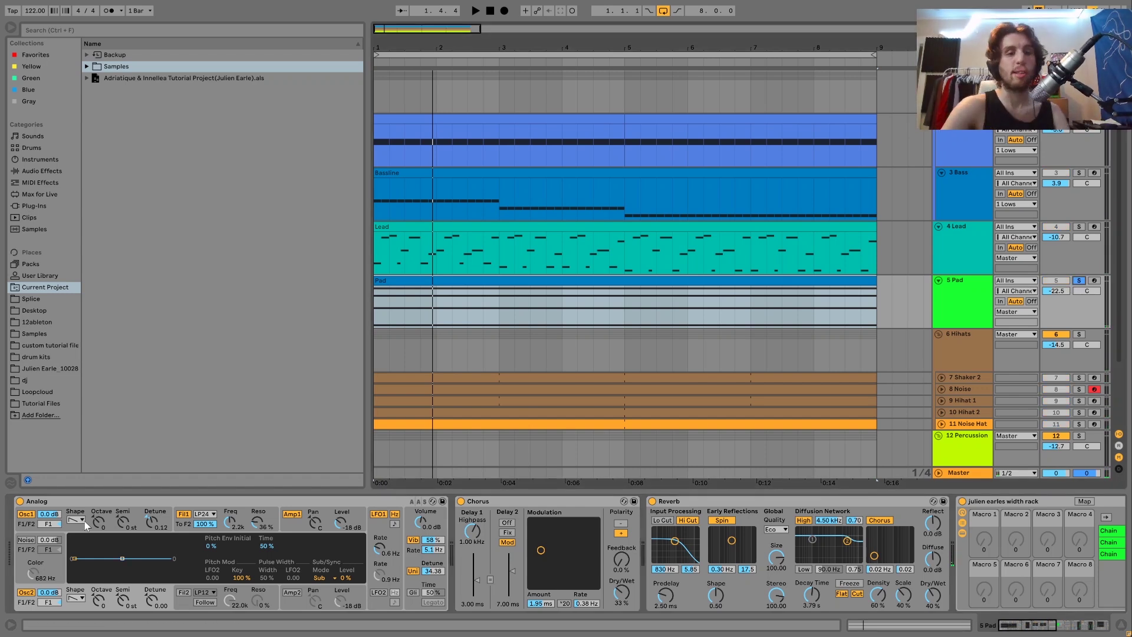
key("space")
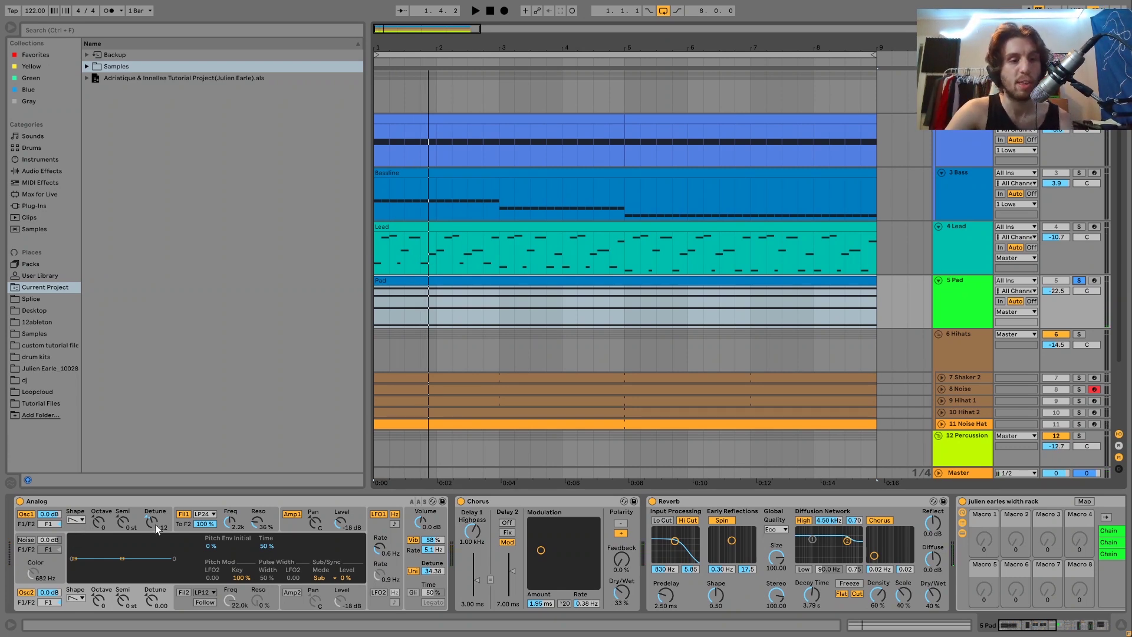
Review the pad's Analog filter, amplifier and global settings while auditioning it, and continue to its Chorus and Reverb
left_click(177, 522)
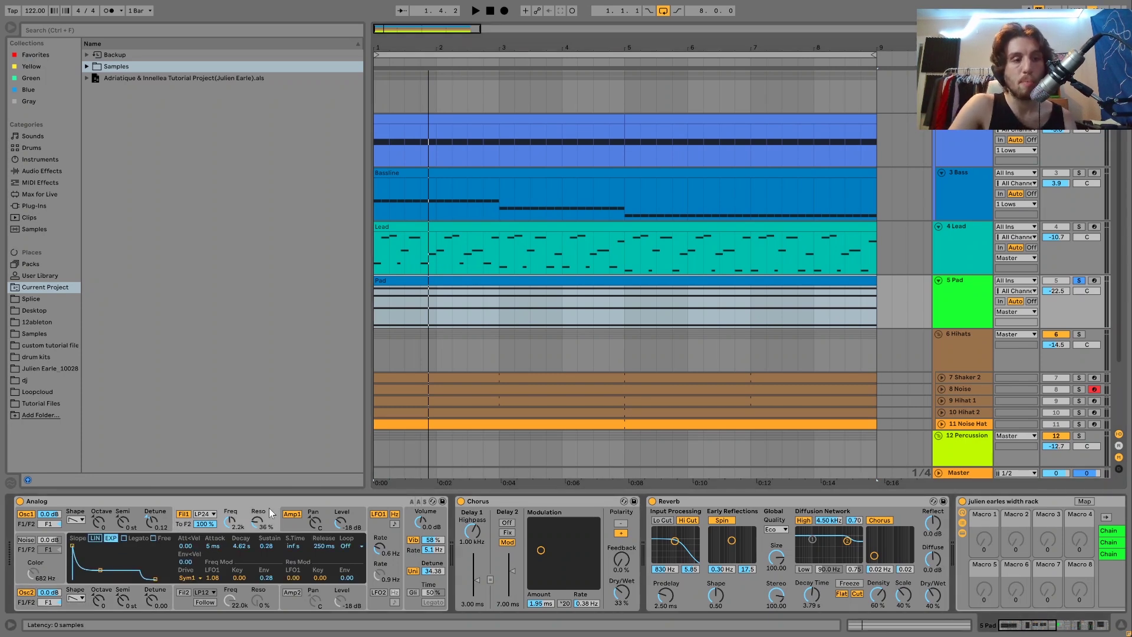
key("space")
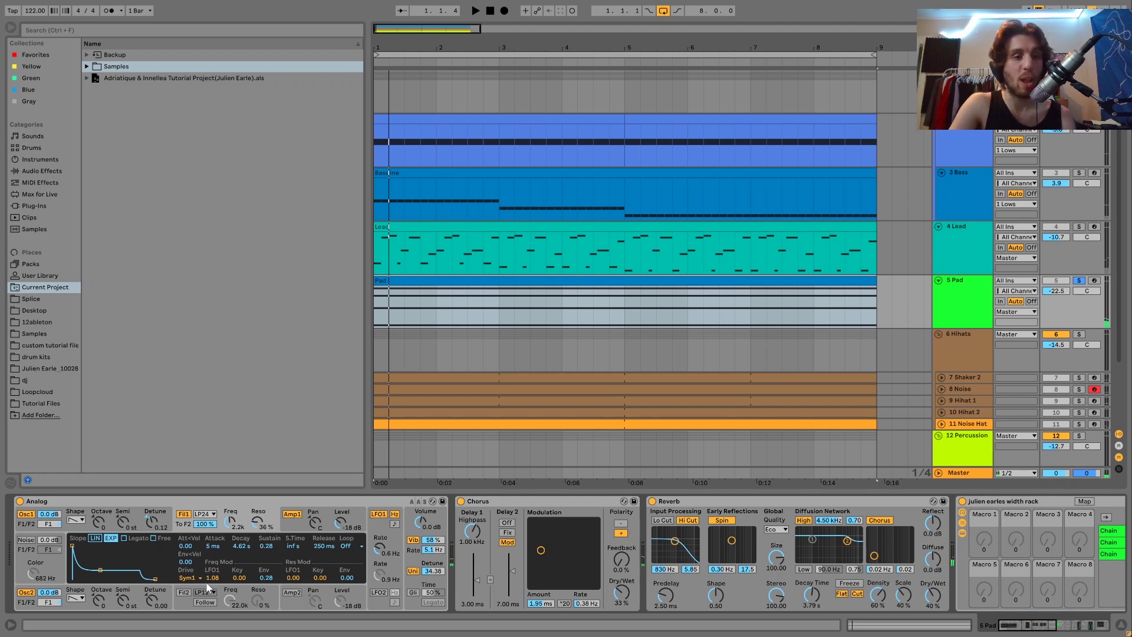
left_click(292, 518)
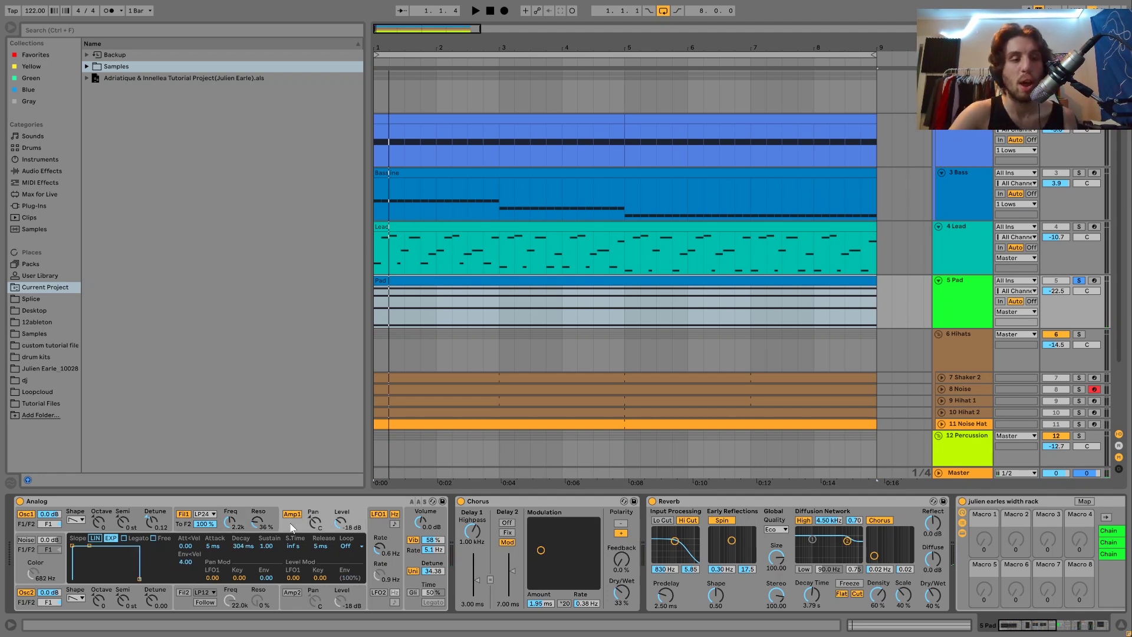
left_click(416, 558)
key("space")
key("space")
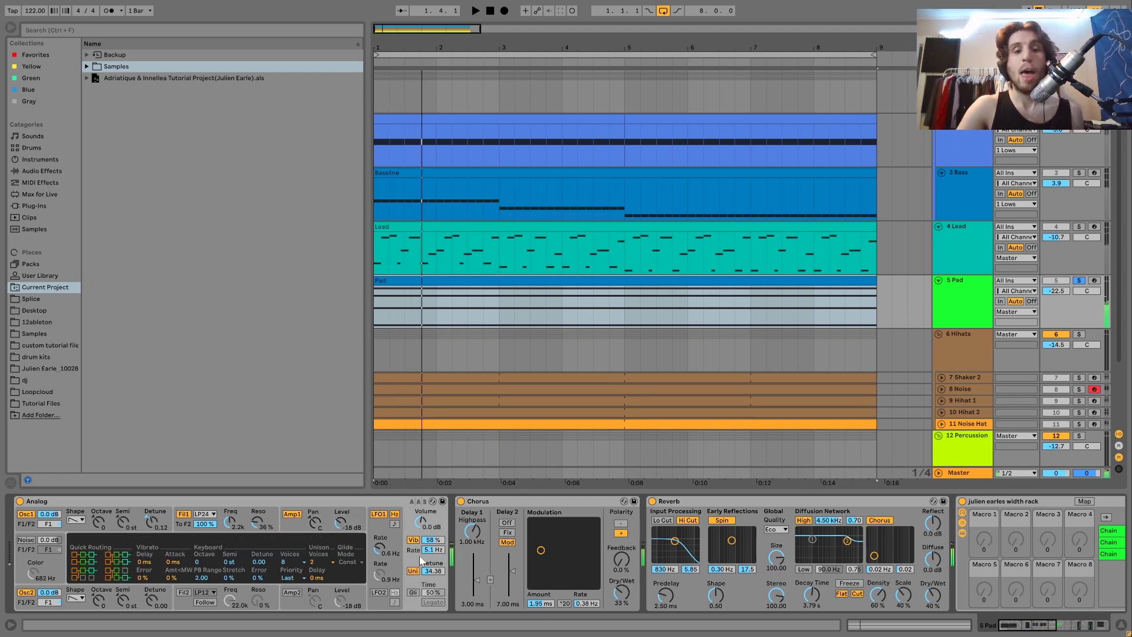
scroll(422, 565, "right", 3)
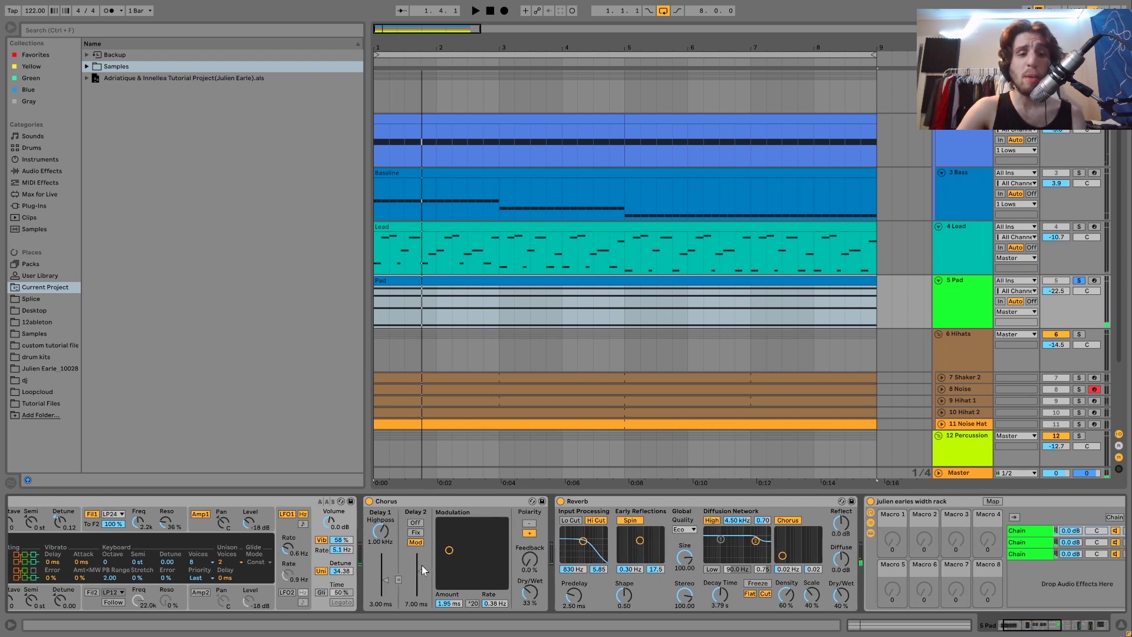
scroll(422, 565, "right", 3)
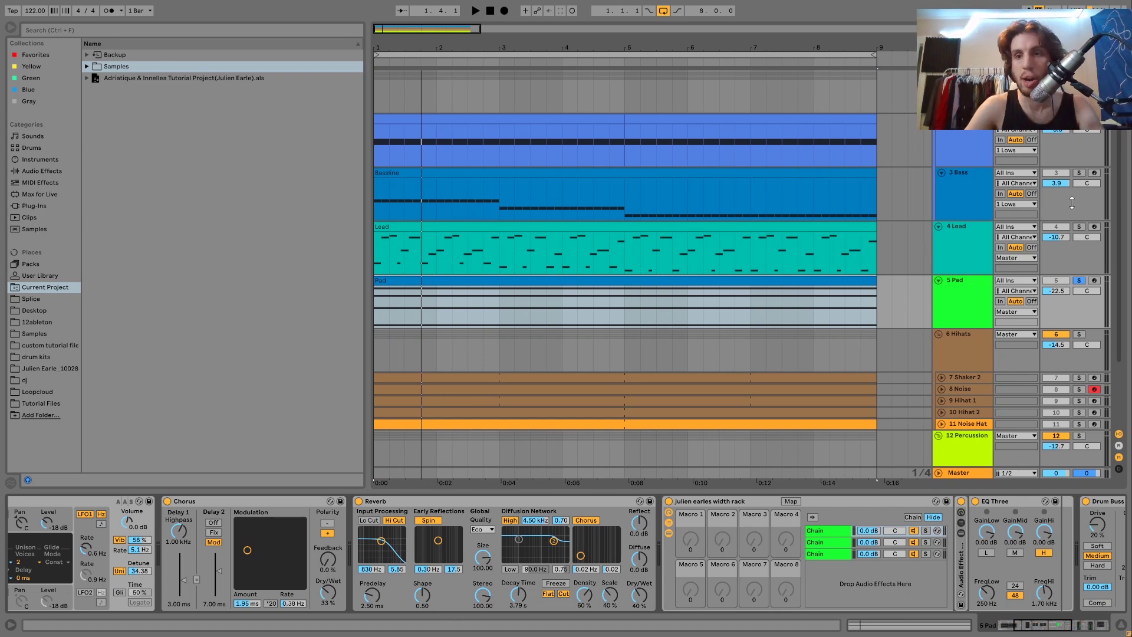
Audition the pad combined with the Bass and Lead tracks soloed, and return to only the Pad soloed
left_click(1078, 172)
key("space")
left_click(1079, 228)
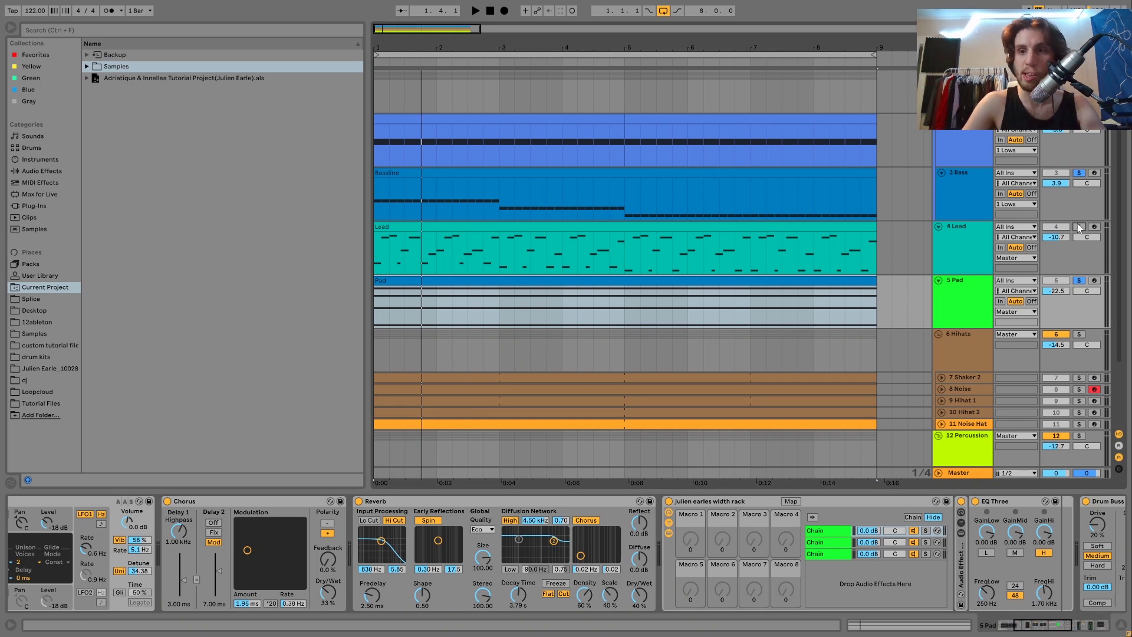
key("space")
left_click(1078, 227)
left_click(1079, 172)
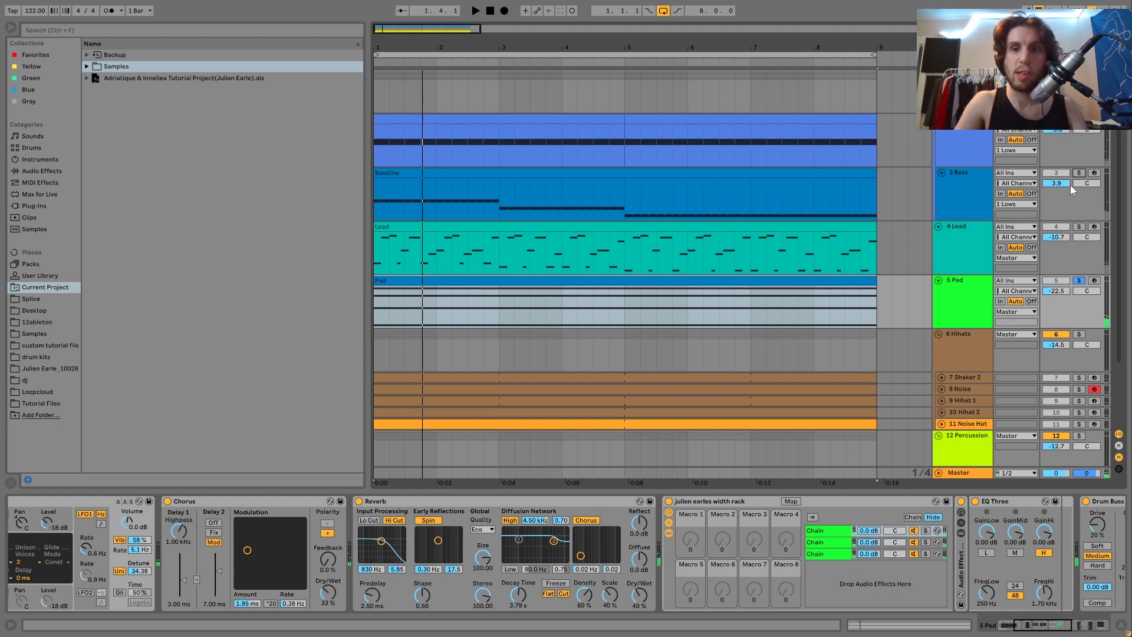
Hide the nested devices and chain list of the pad's width rack so only its macros show
left_click(974, 296)
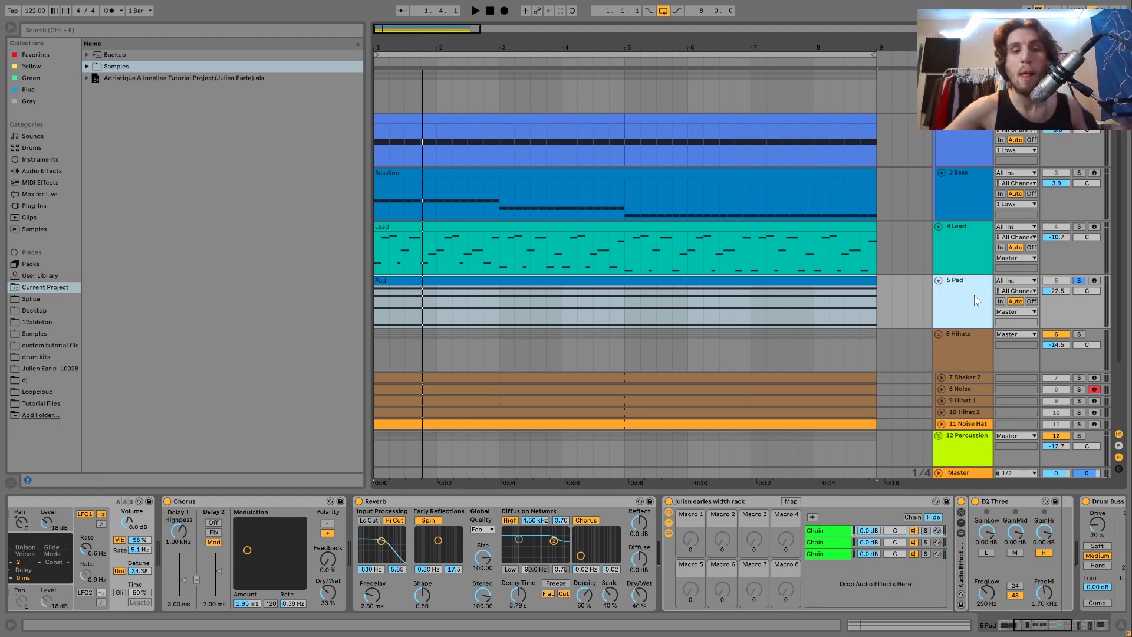
left_click(669, 532)
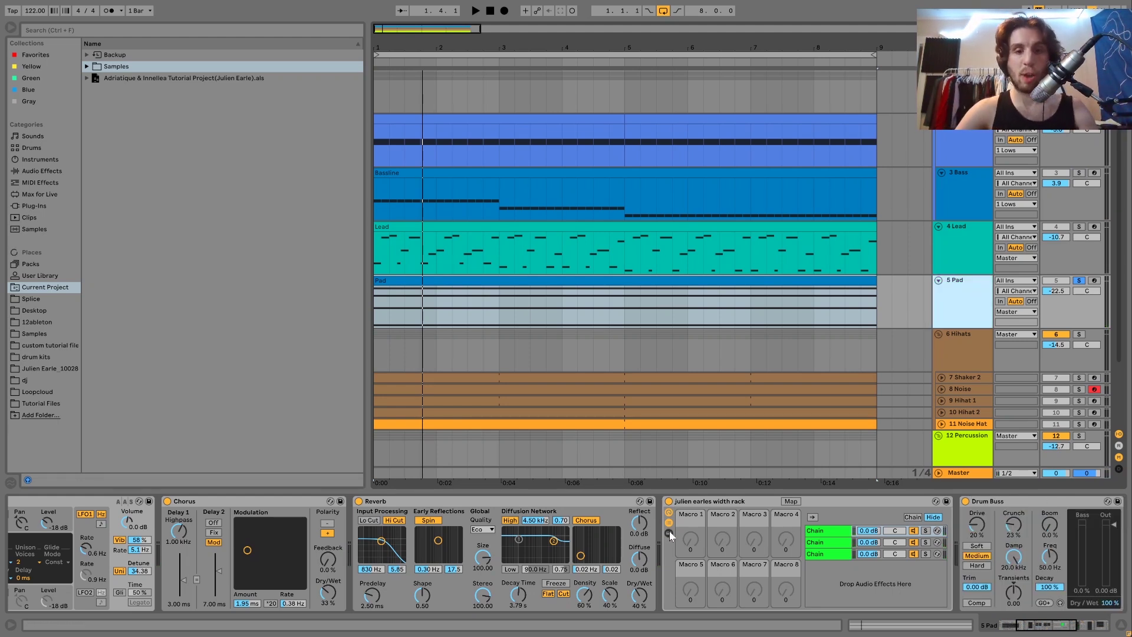
left_click(669, 524)
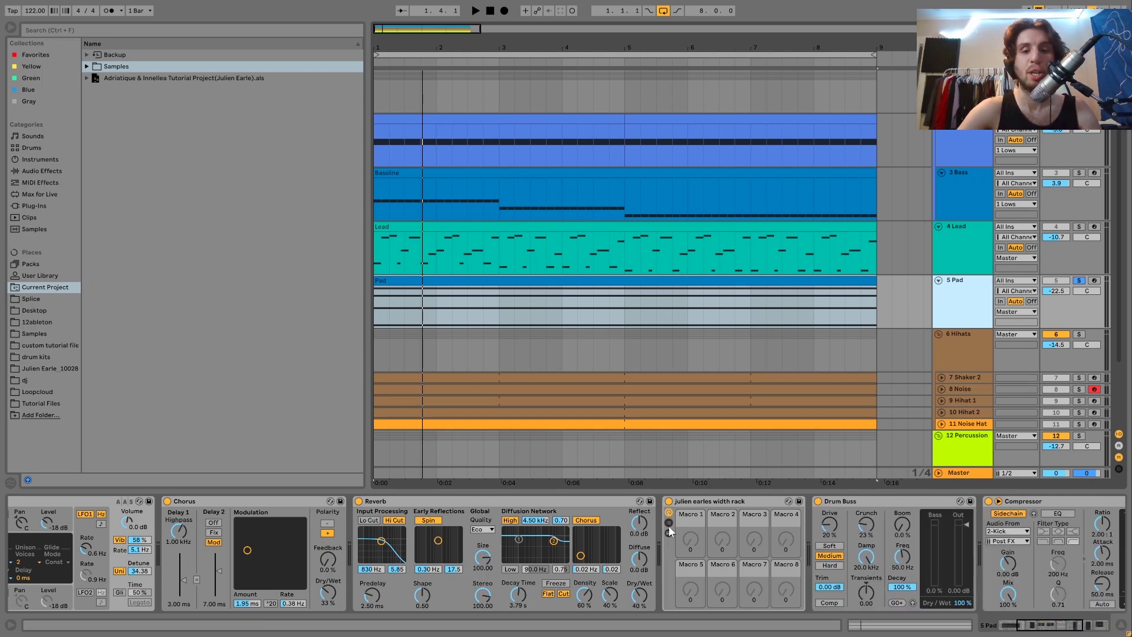
left_click(669, 523)
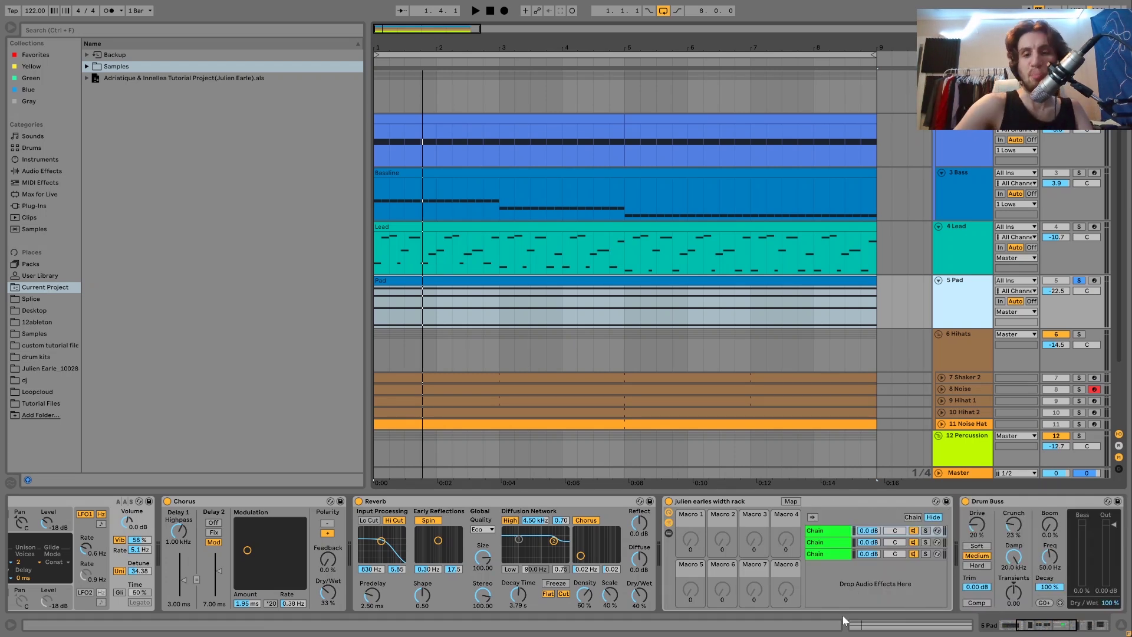
left_click(669, 523)
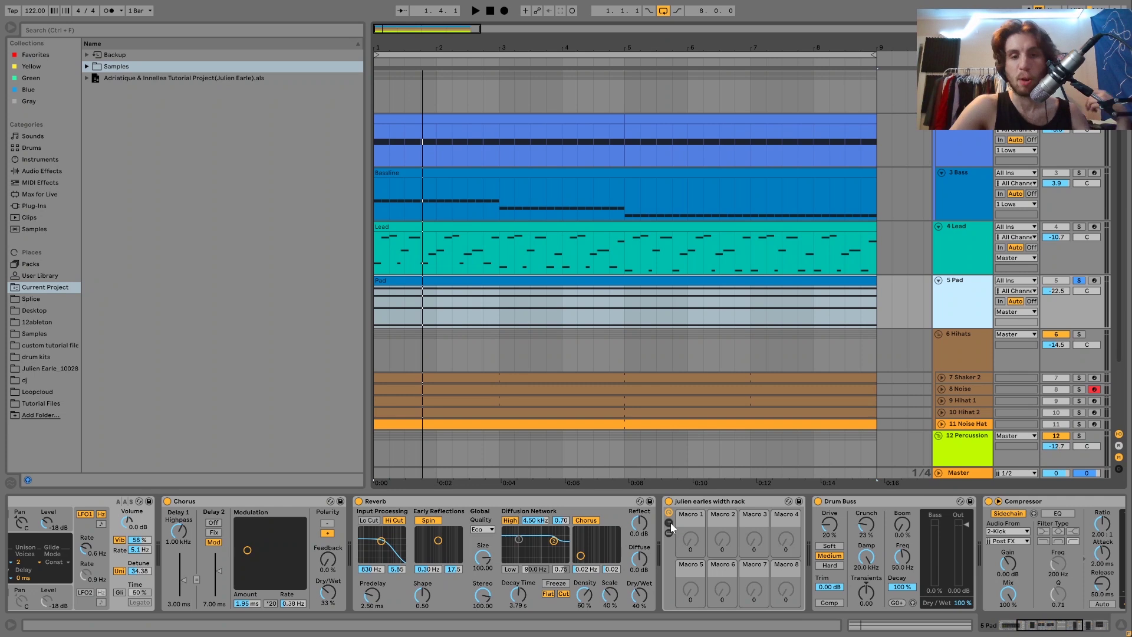
Compare the pad with the width rack bypassed and enabled, and play it once more with the rack selected
key("space")
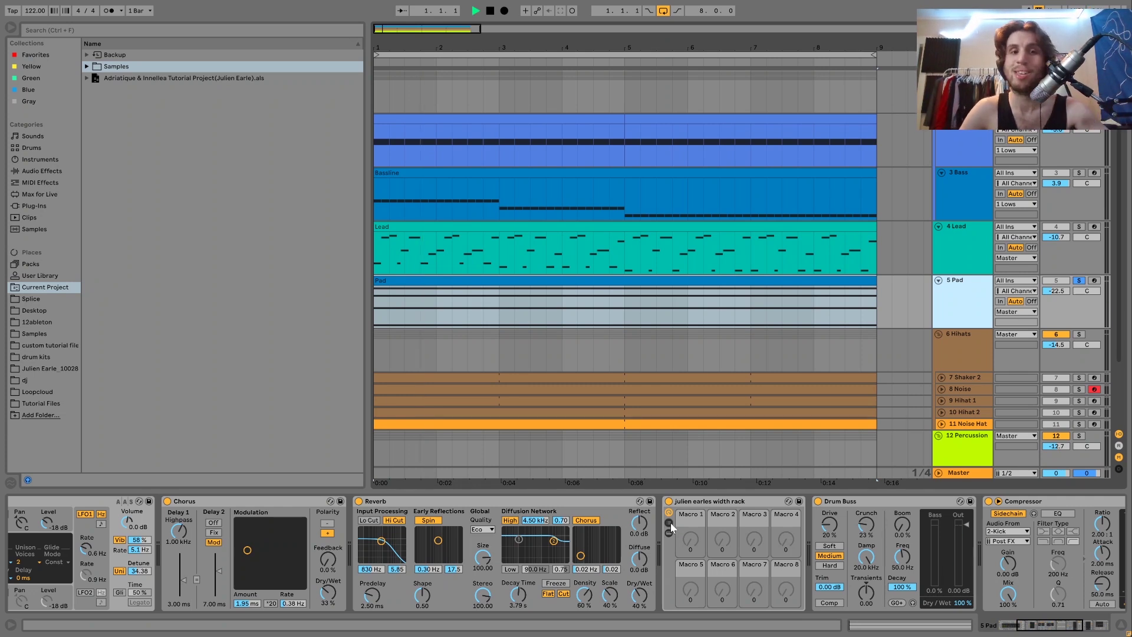
key("space")
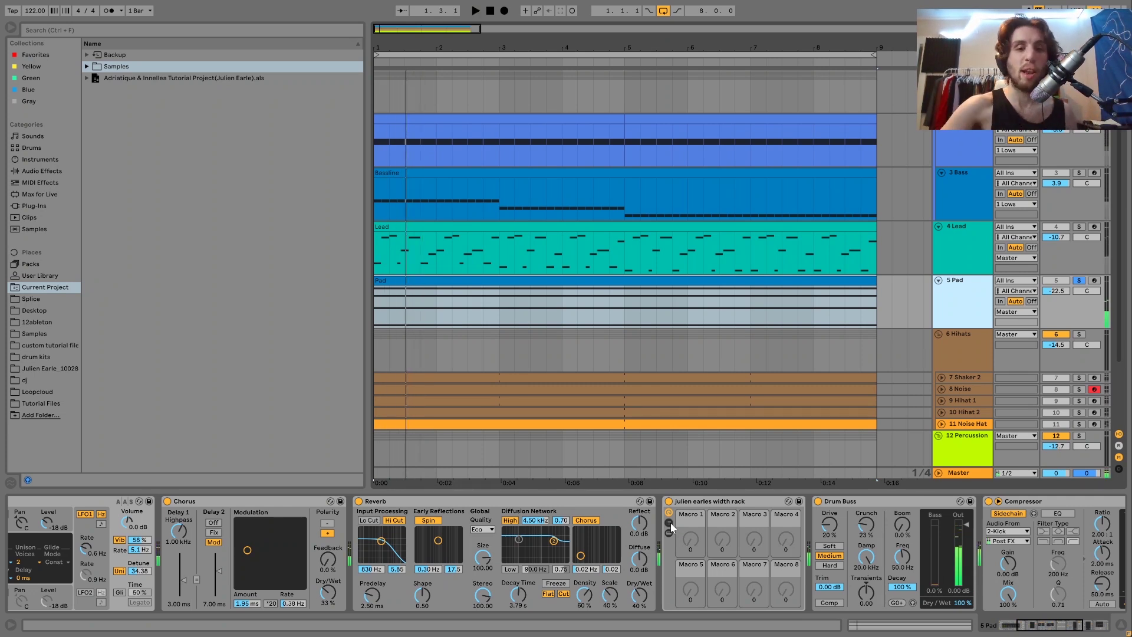
left_click(669, 502)
key("space")
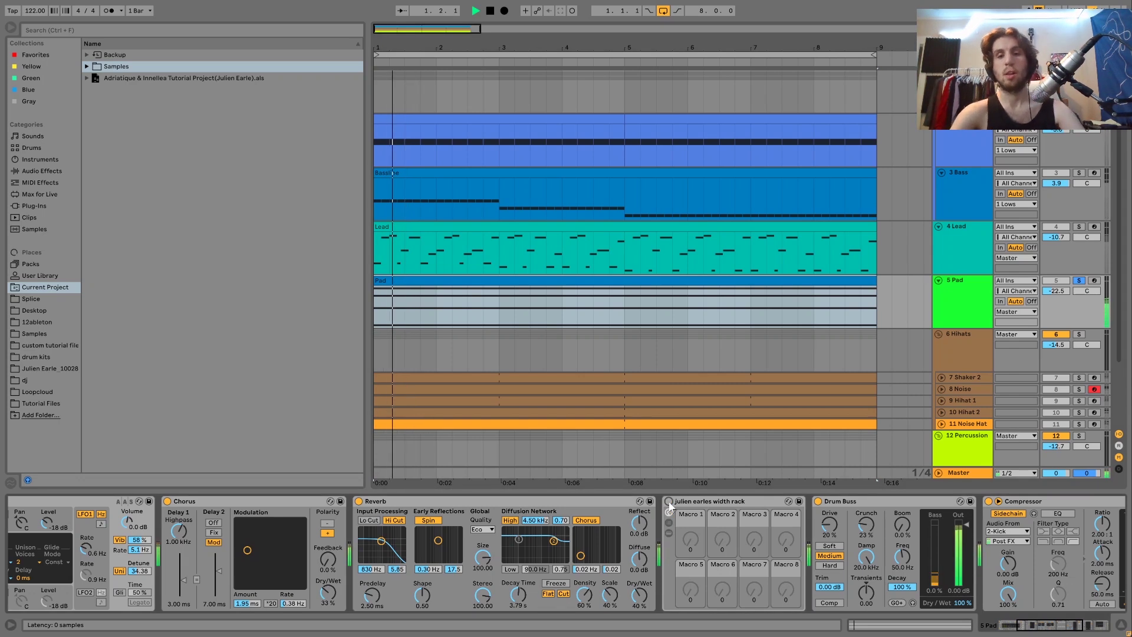
left_click(669, 502)
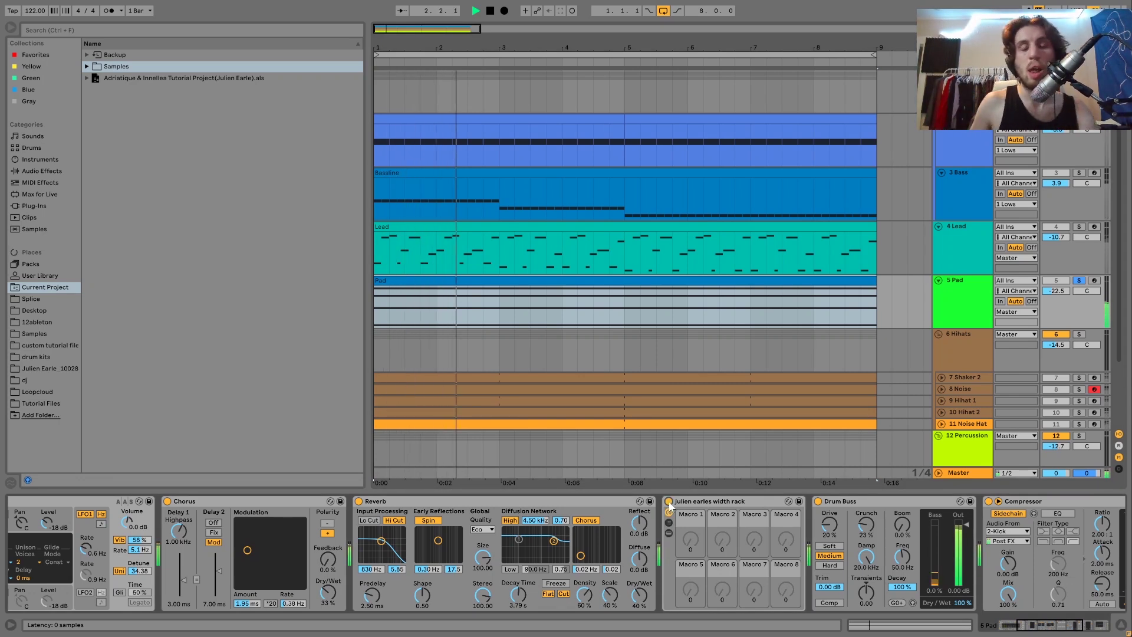
key("space")
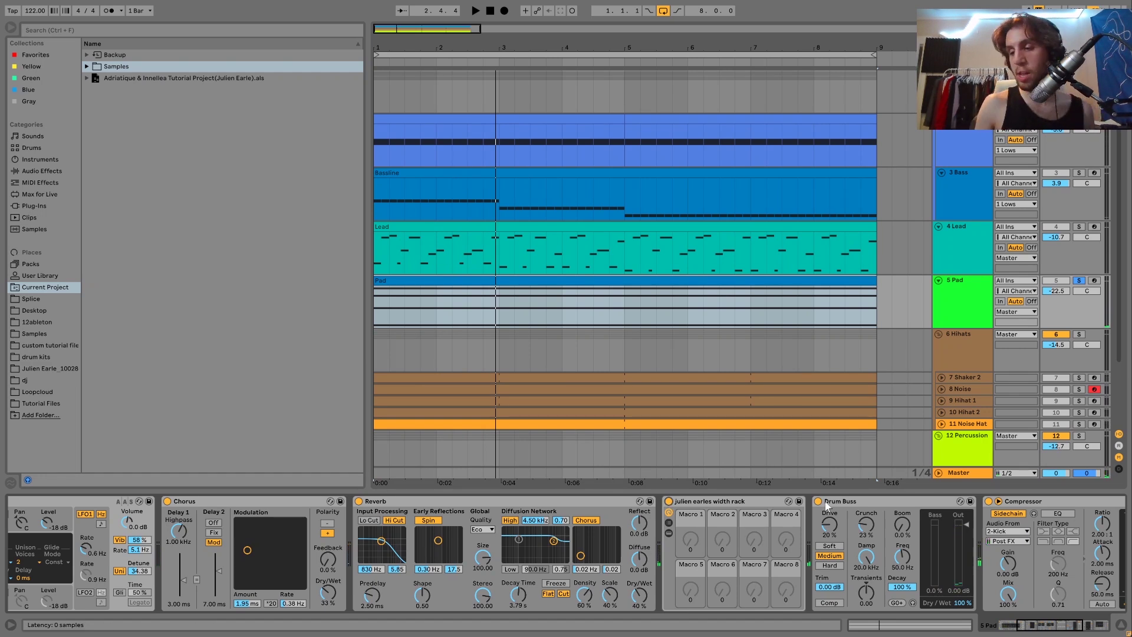
key("space")
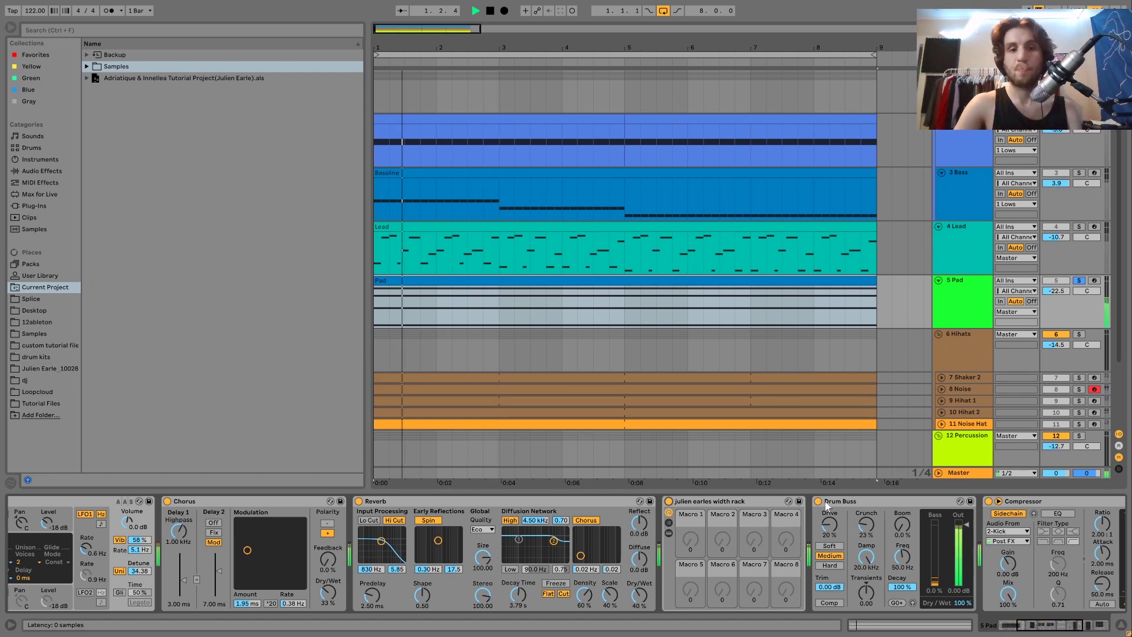
left_click(741, 501)
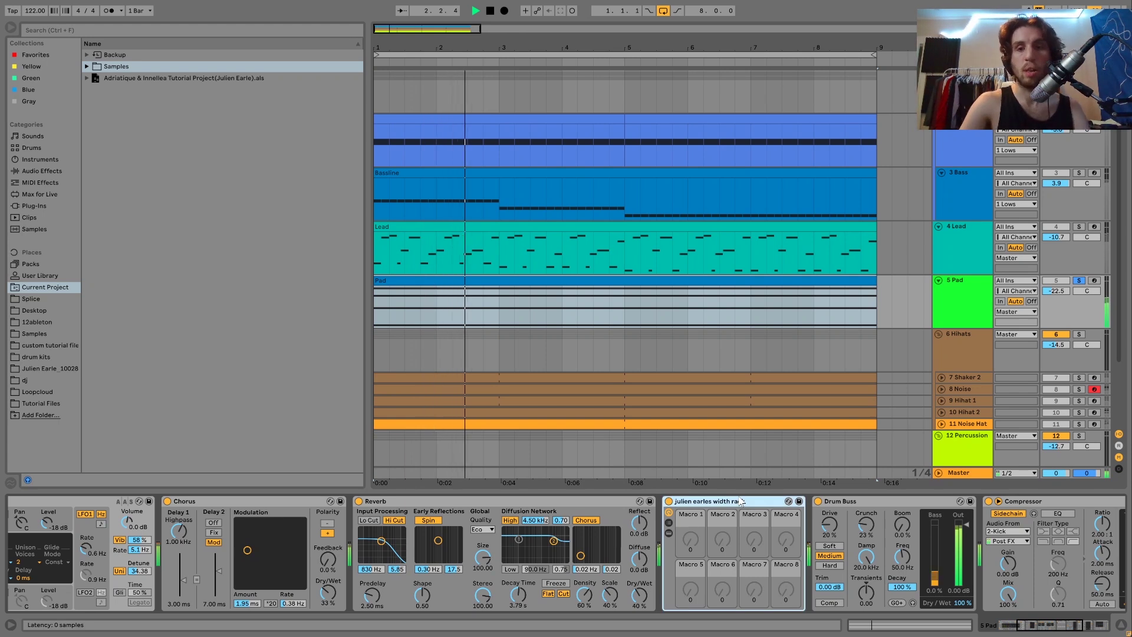
key("space")
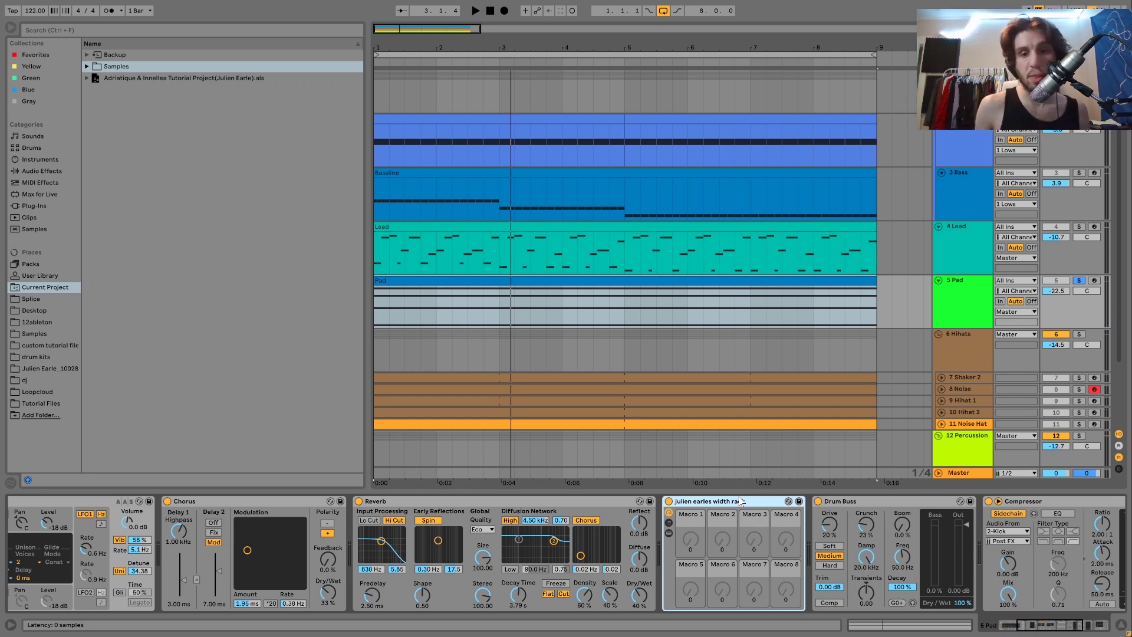
Review the pad's Drum Buss, kick-sidechained Compressor and Auto Filter while playing the pad
scroll(741, 502, "right", 5)
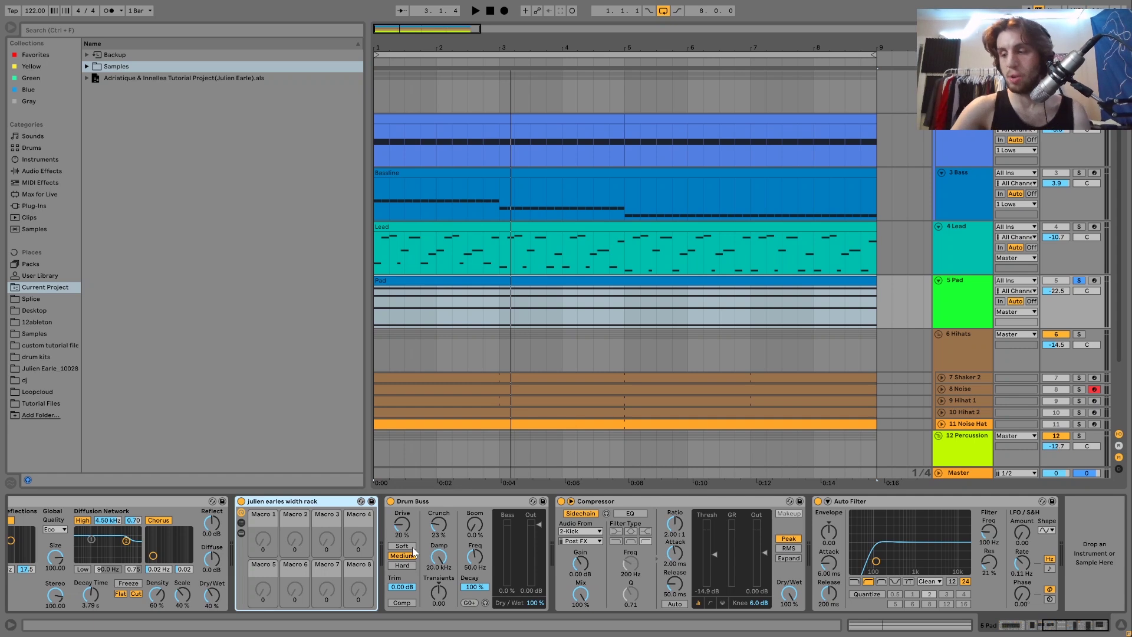
key("space")
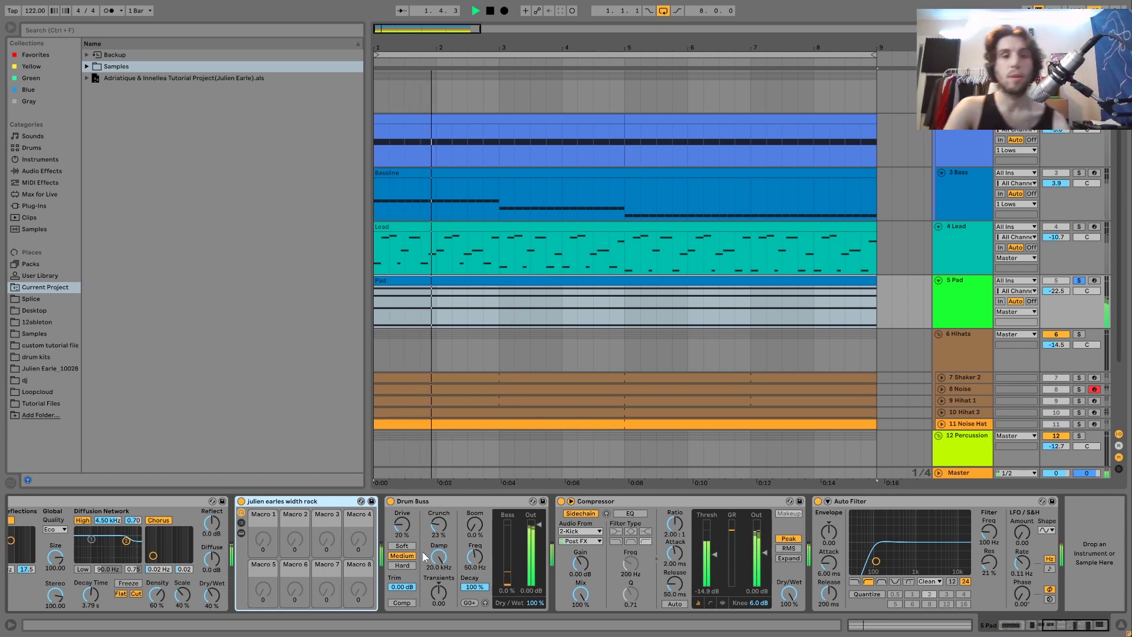
key("space")
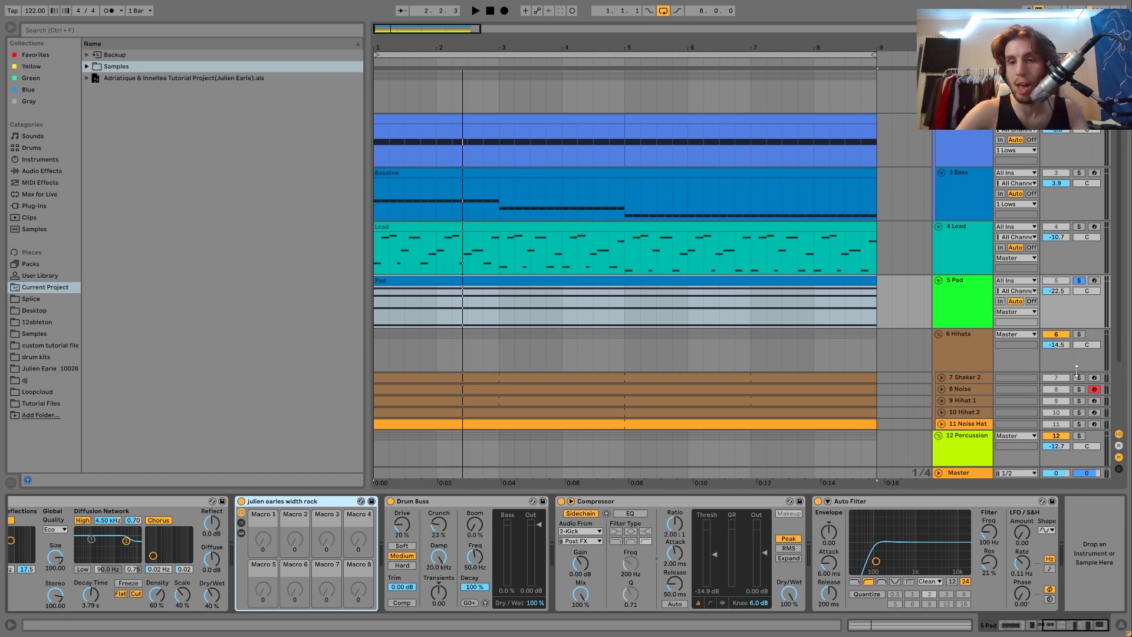
Solo the Hihat 1 and Hihat 2 tracks, play them, and unfold both tracks
left_click(1081, 403)
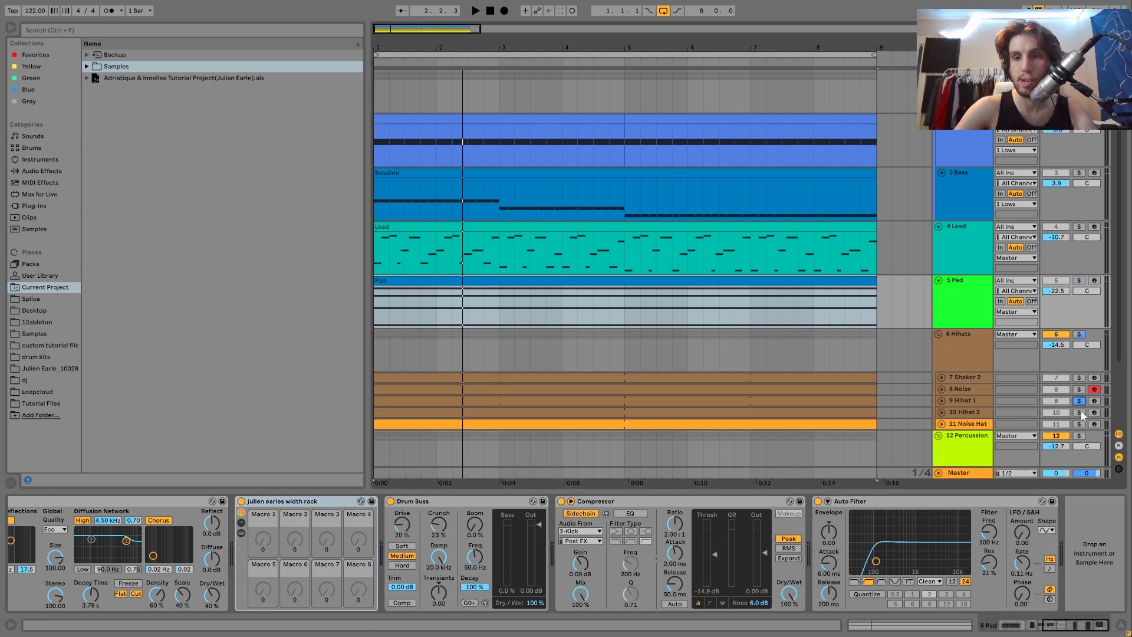
key("space")
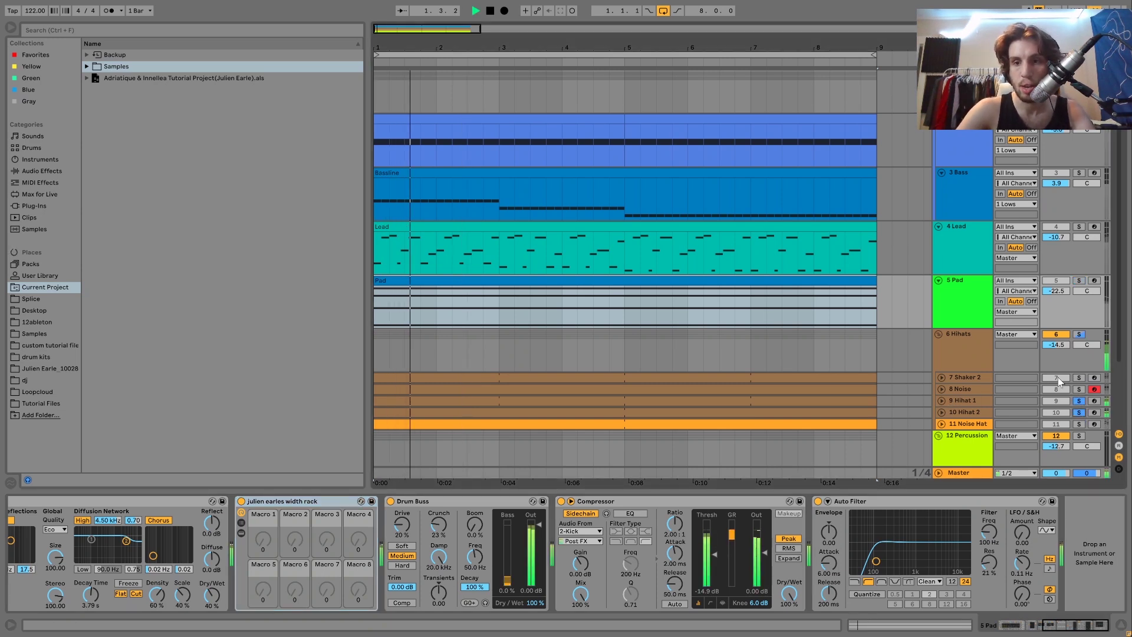
left_click(942, 401)
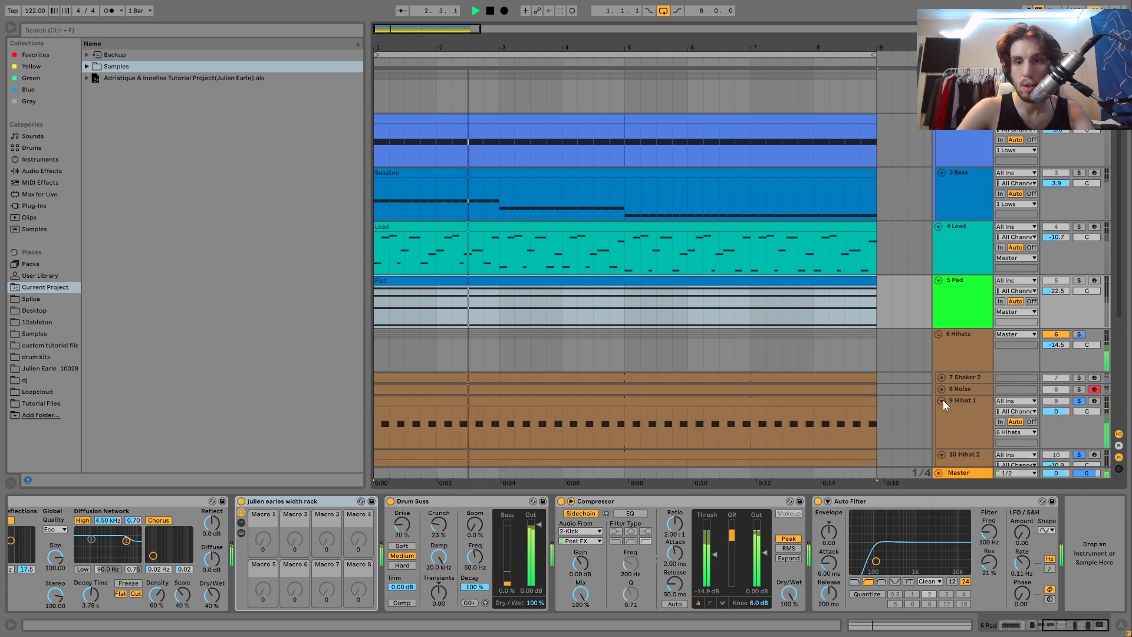
Select the Hihat 1 track and play it soloed, adding Shaker 2 to the solo during playback
scroll(943, 400, "down", 4)
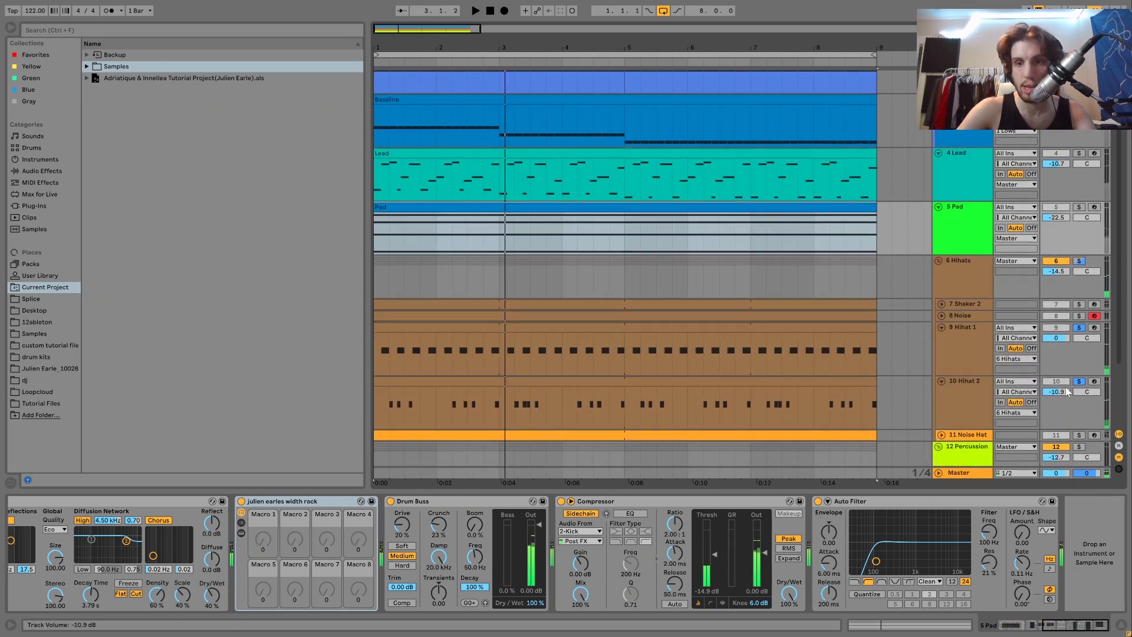
left_click(974, 351)
key("space")
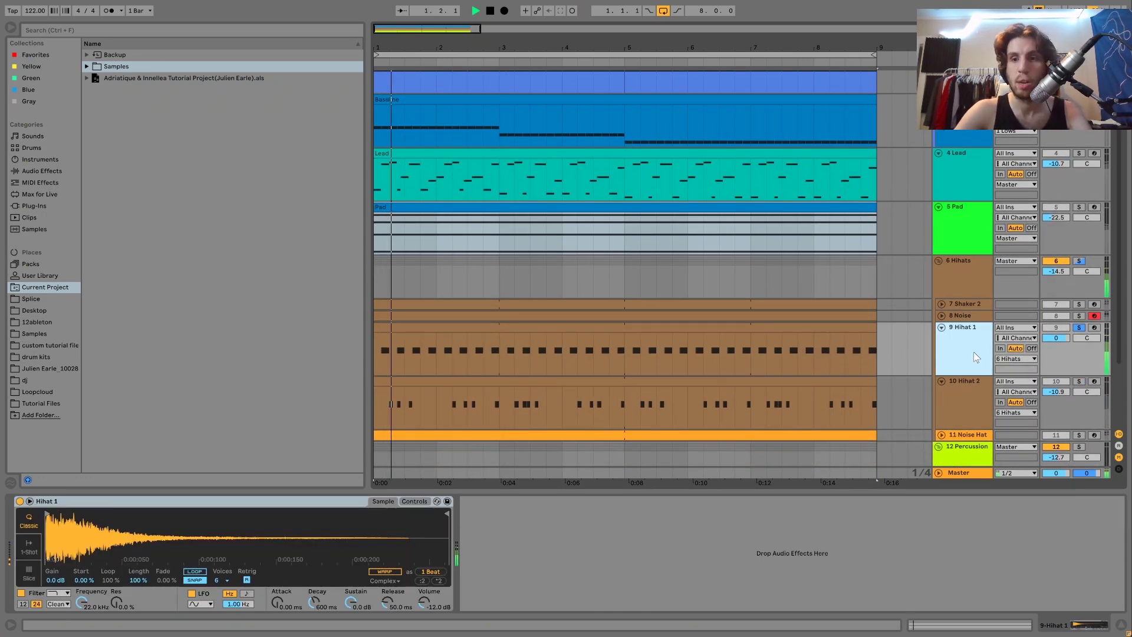
left_click(1079, 305)
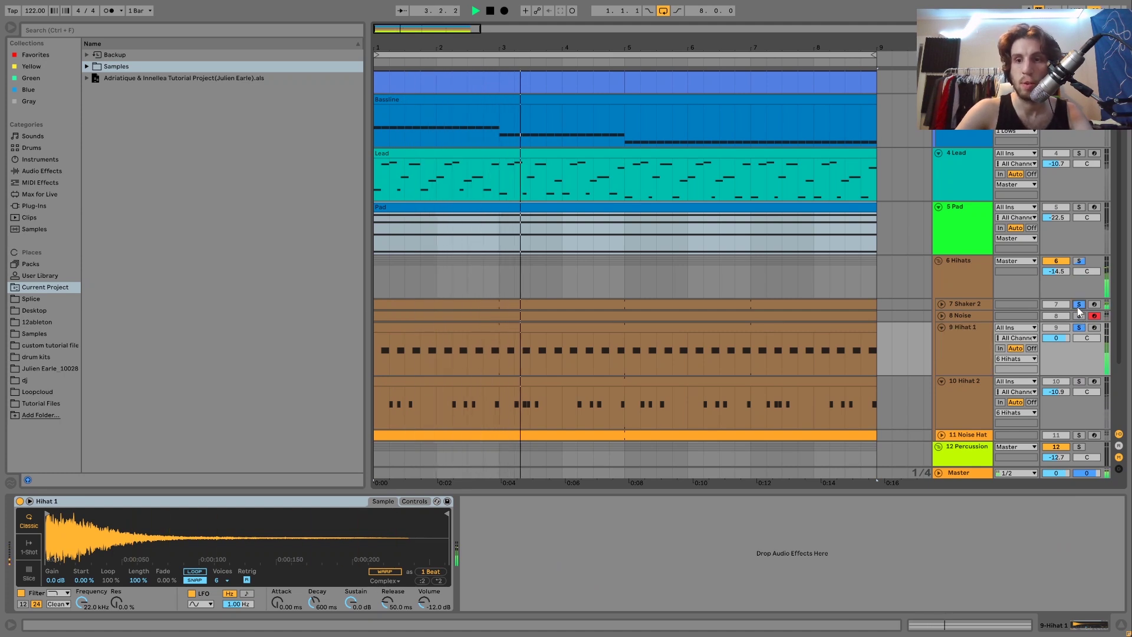
key("space")
left_click(979, 339)
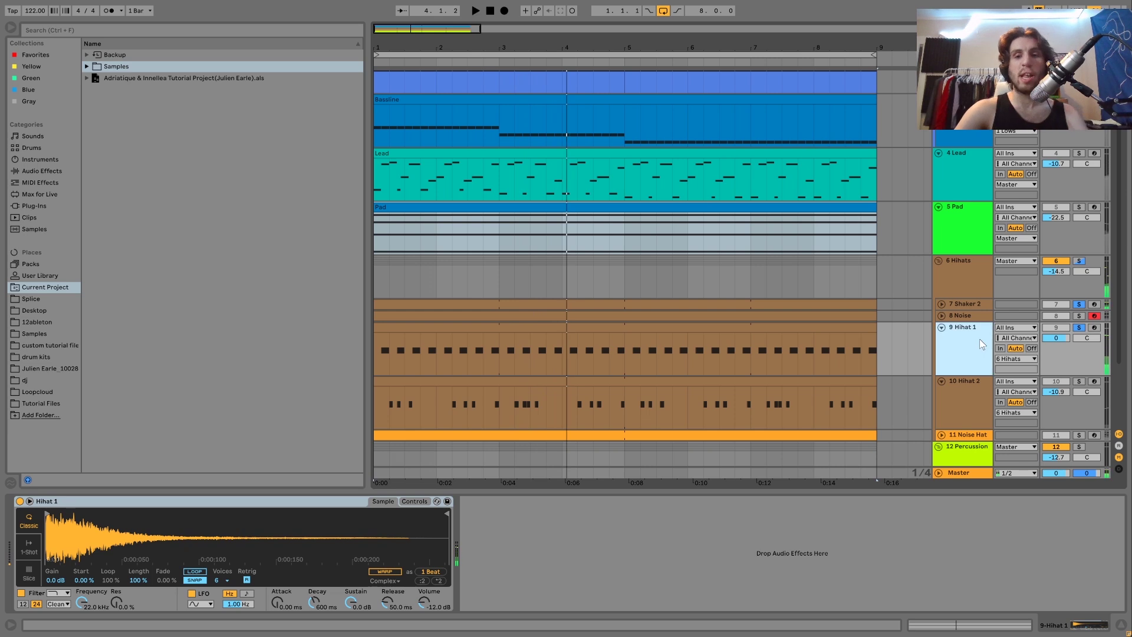
Compare Hihat 1 alone with Hihat 1 and Shaker 2 soloed together, and view Shaker 2's sample device
left_click(1080, 329)
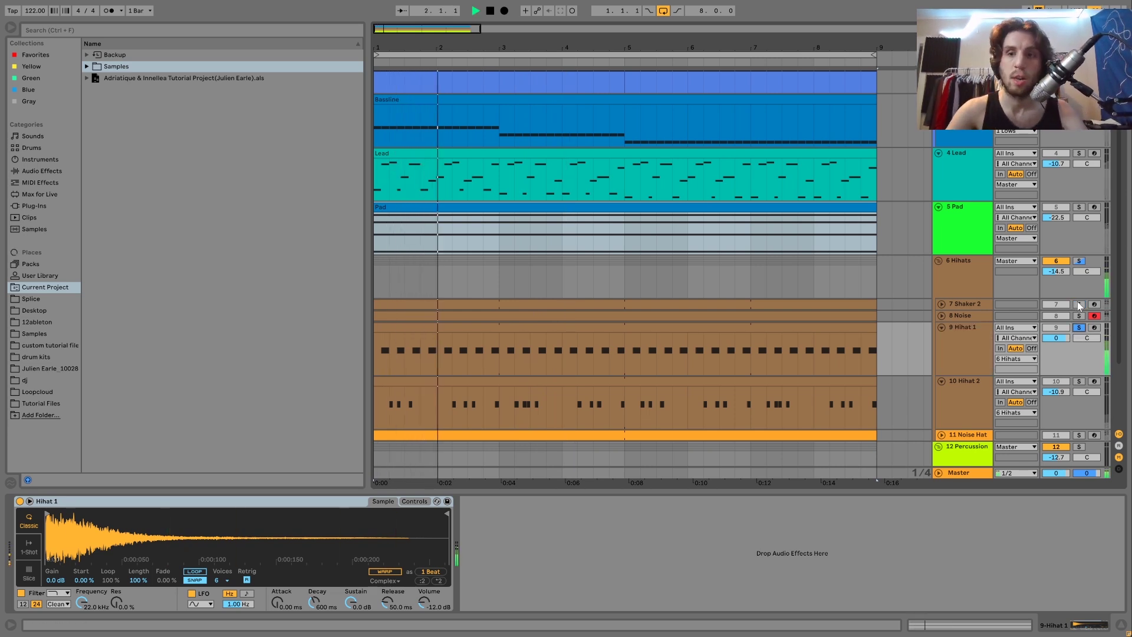
left_click(1079, 305)
left_click(961, 305)
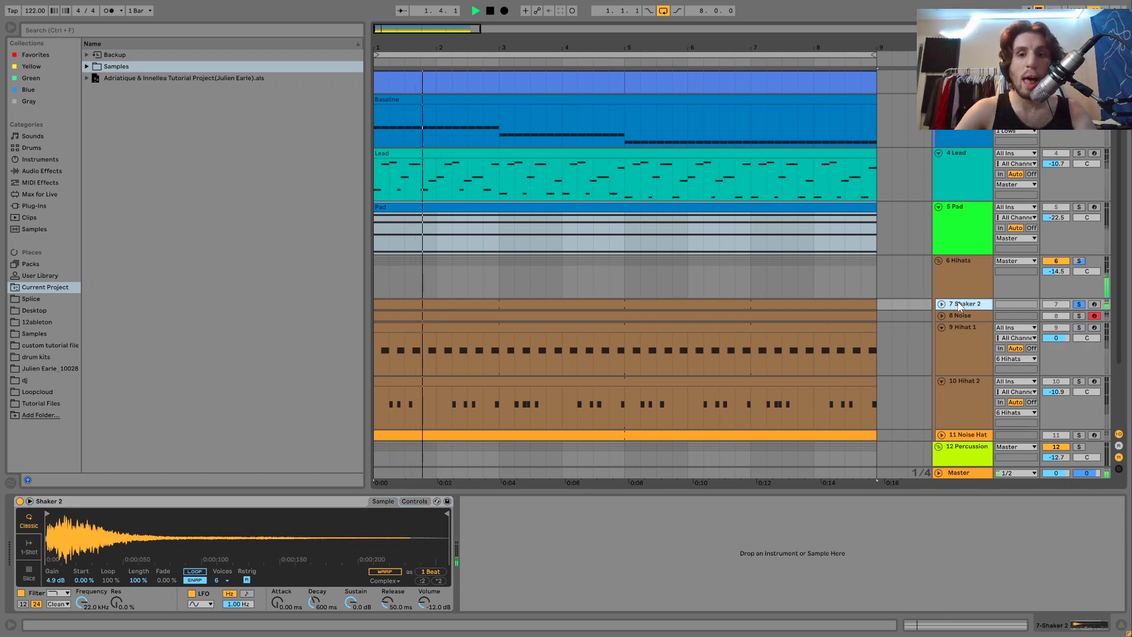
left_click(1081, 328, "ctrl")
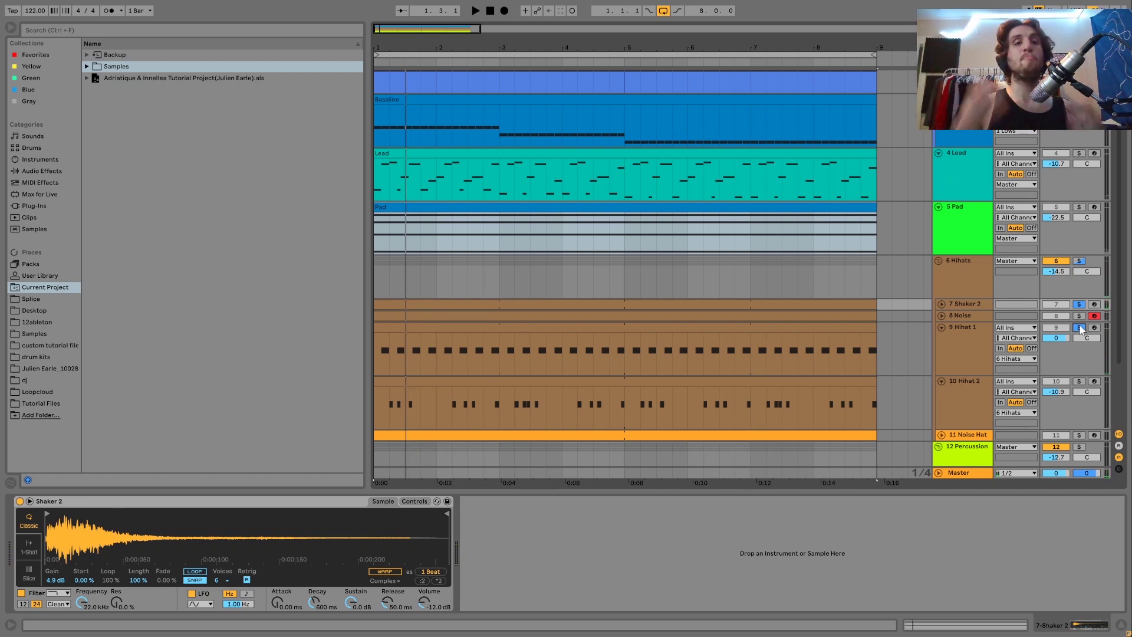
left_click(1081, 328)
key("space")
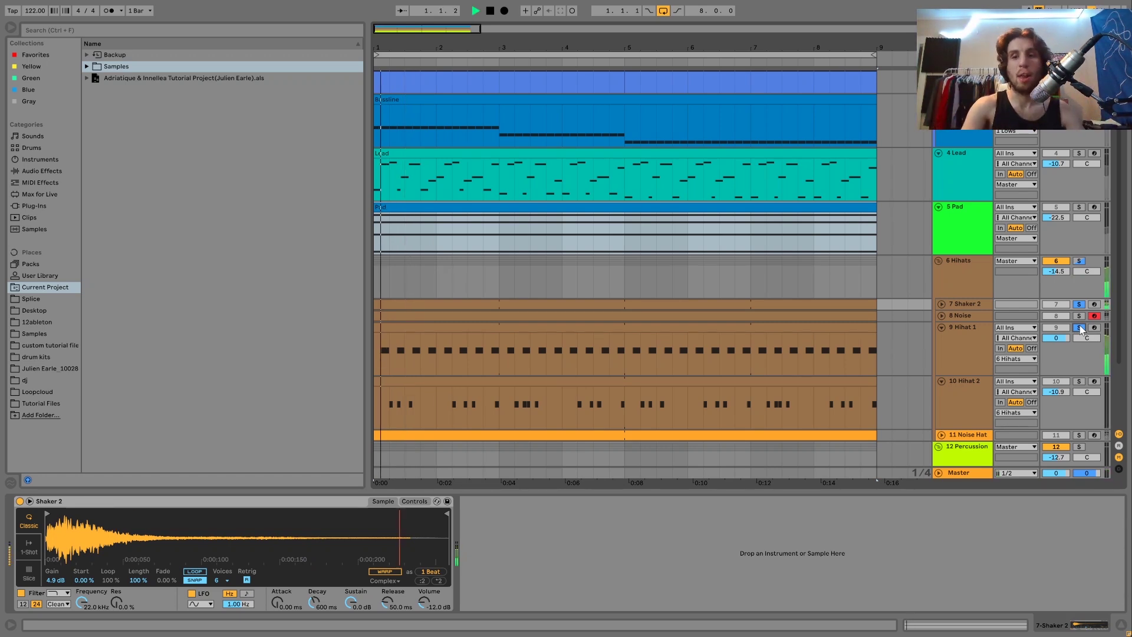
Play the full loop with no tracks soloed to hear the hi-hats and shaker in context
key("space")
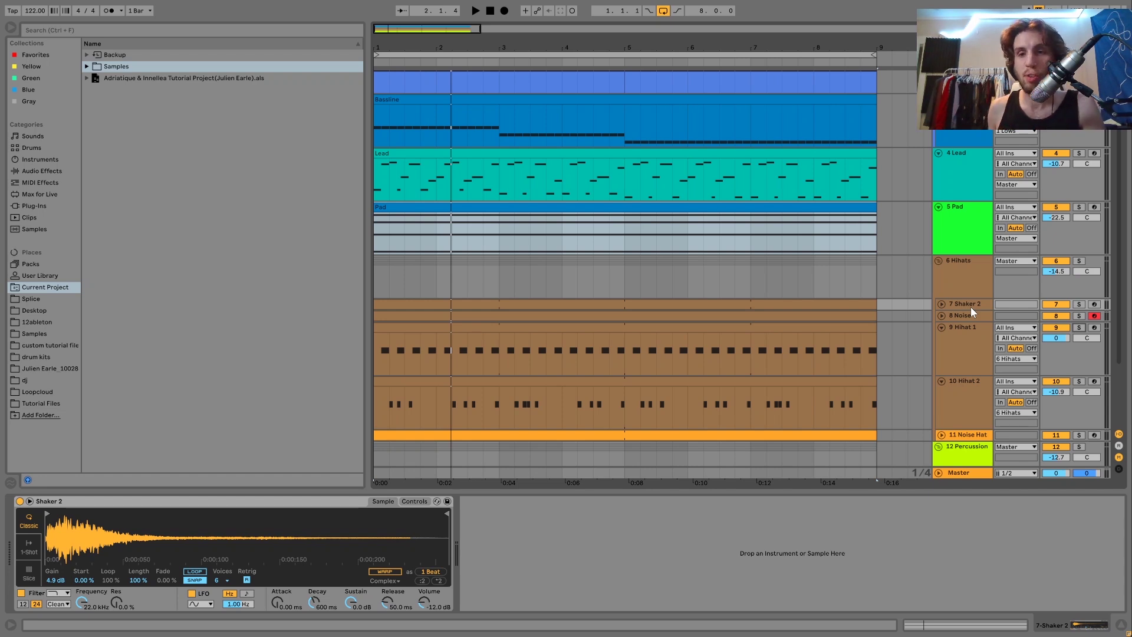
key("space")
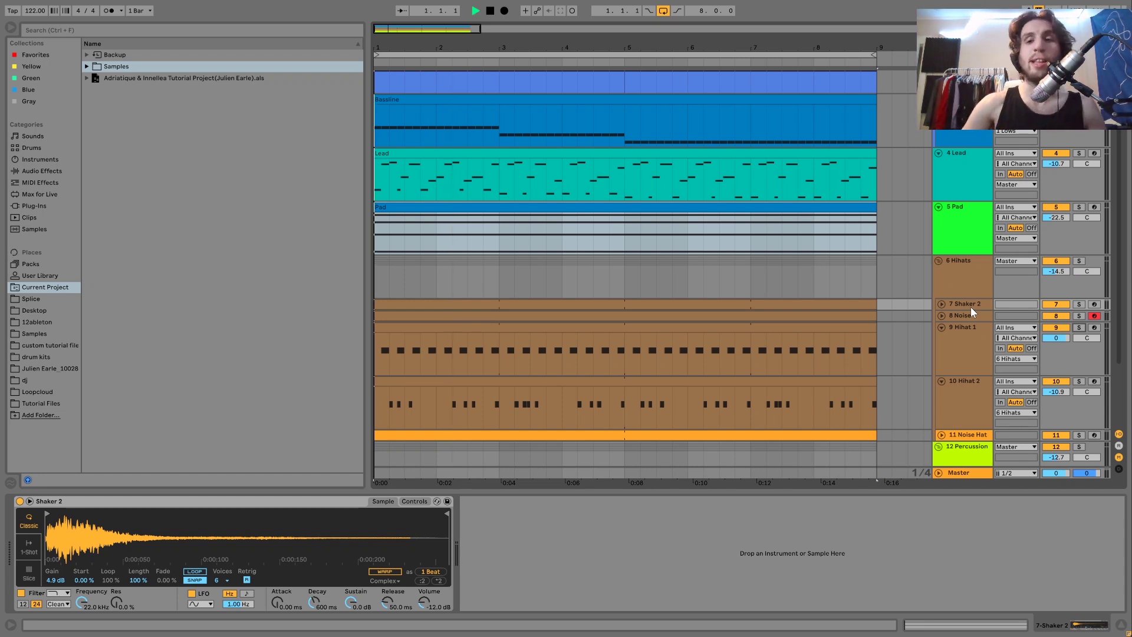
key("space")
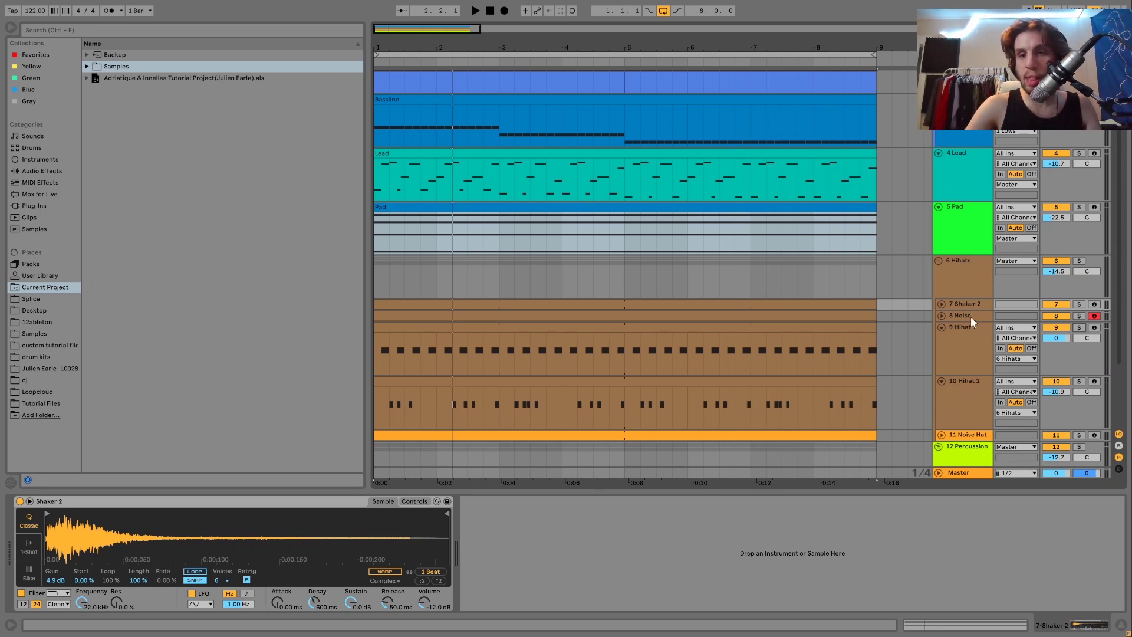
Audition Hihat 2 soloed, and solo, unfold and play the Noise track with its Operator device shown
left_click(970, 317)
scroll(983, 328, "down", 2)
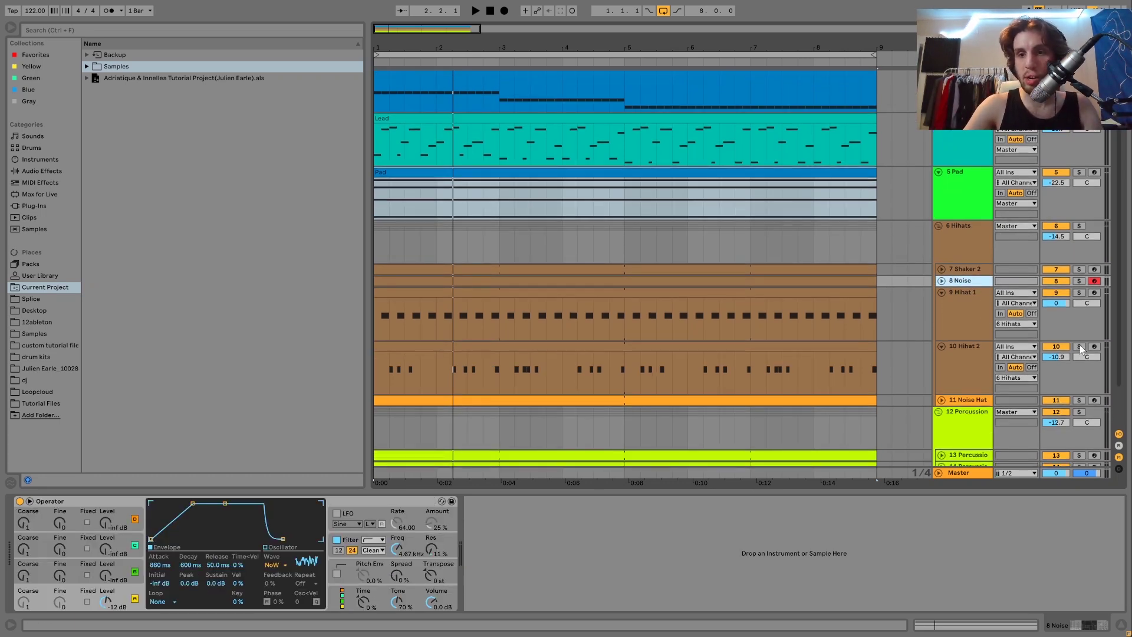
left_click(1079, 346)
key("space")
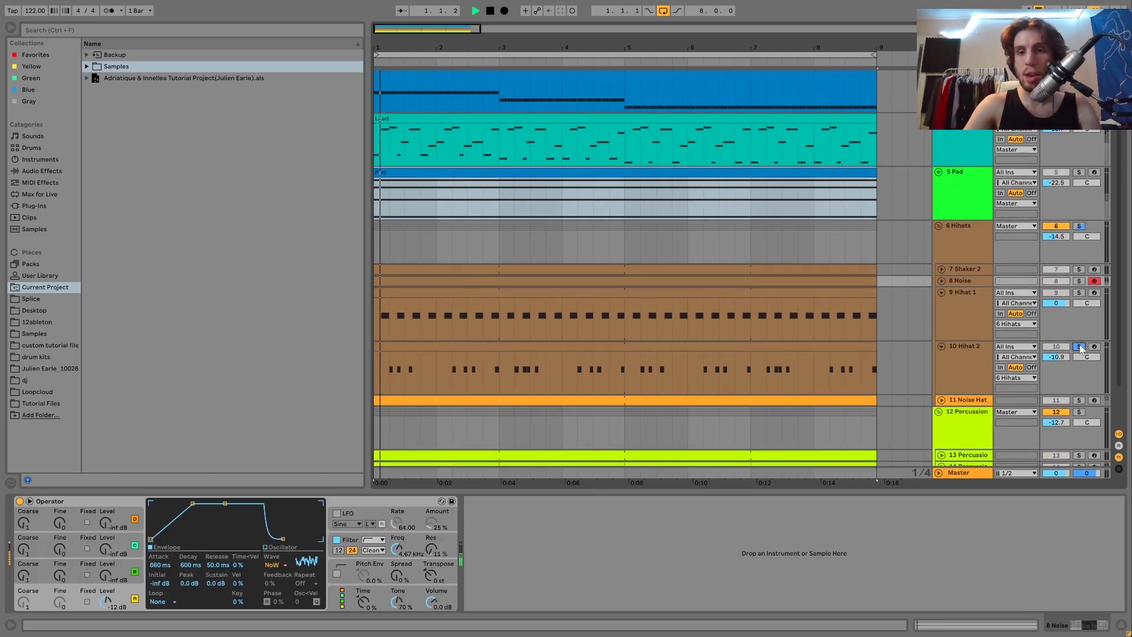
left_click(1080, 280)
left_click(941, 281)
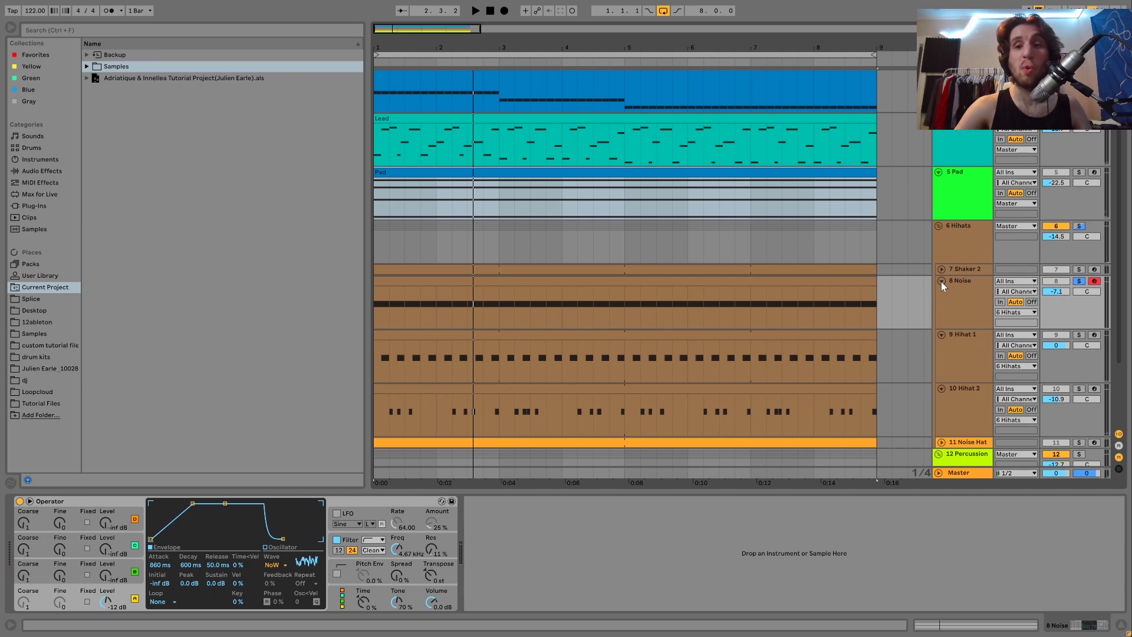
key("space")
left_click(981, 289)
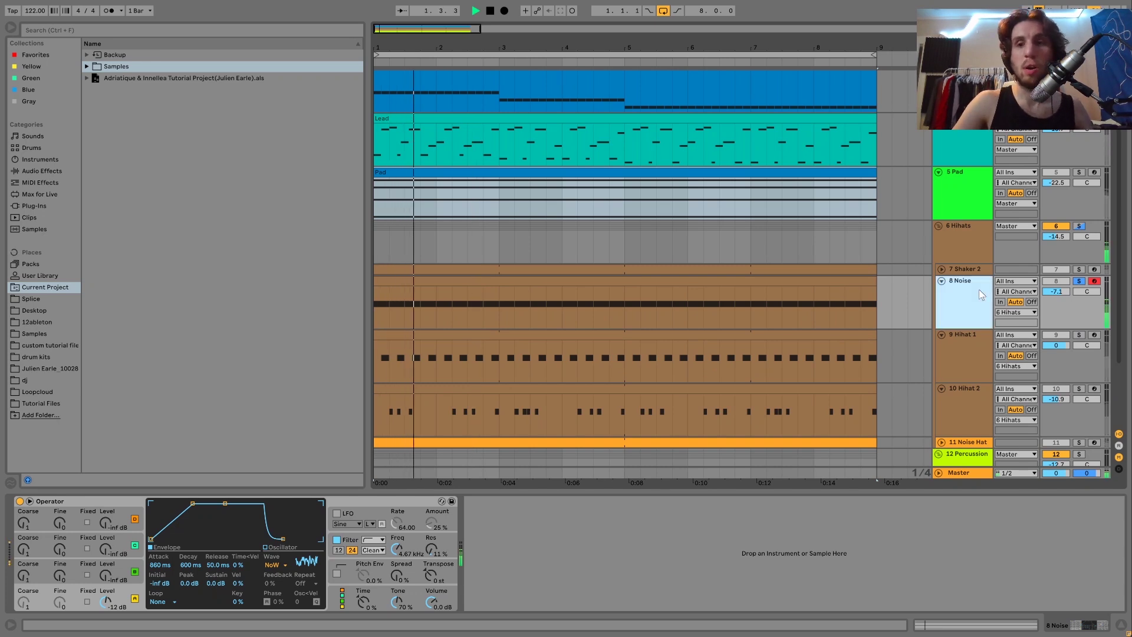
Compare the full mix with the Noise track muted and active, and solo the Noise track again
left_click(1080, 226)
left_click(1080, 226)
key("space")
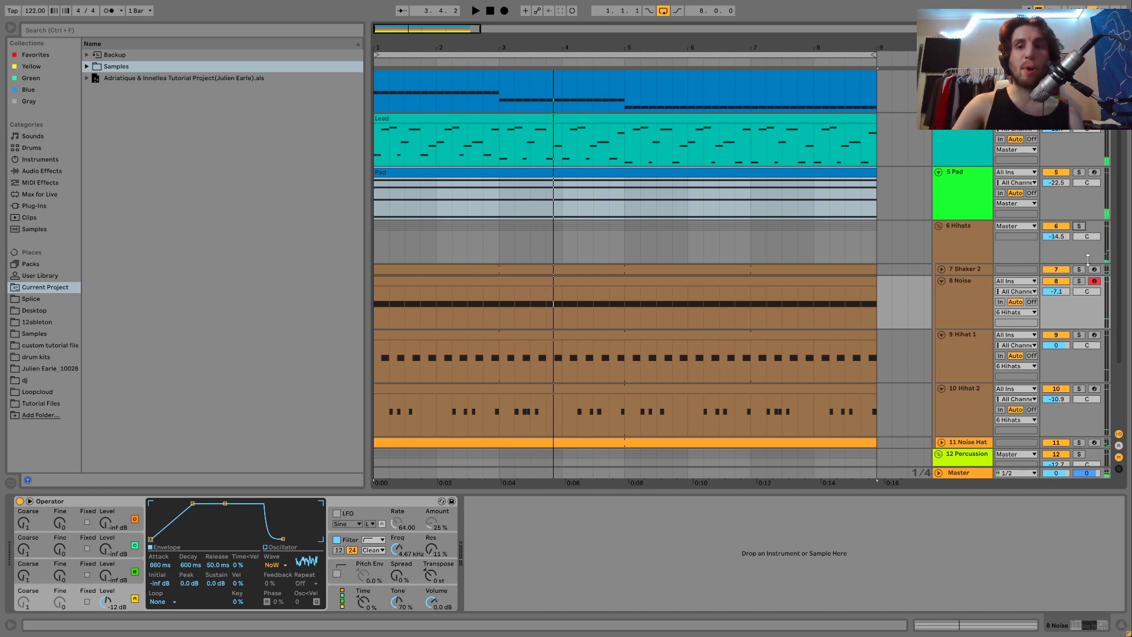
key("space")
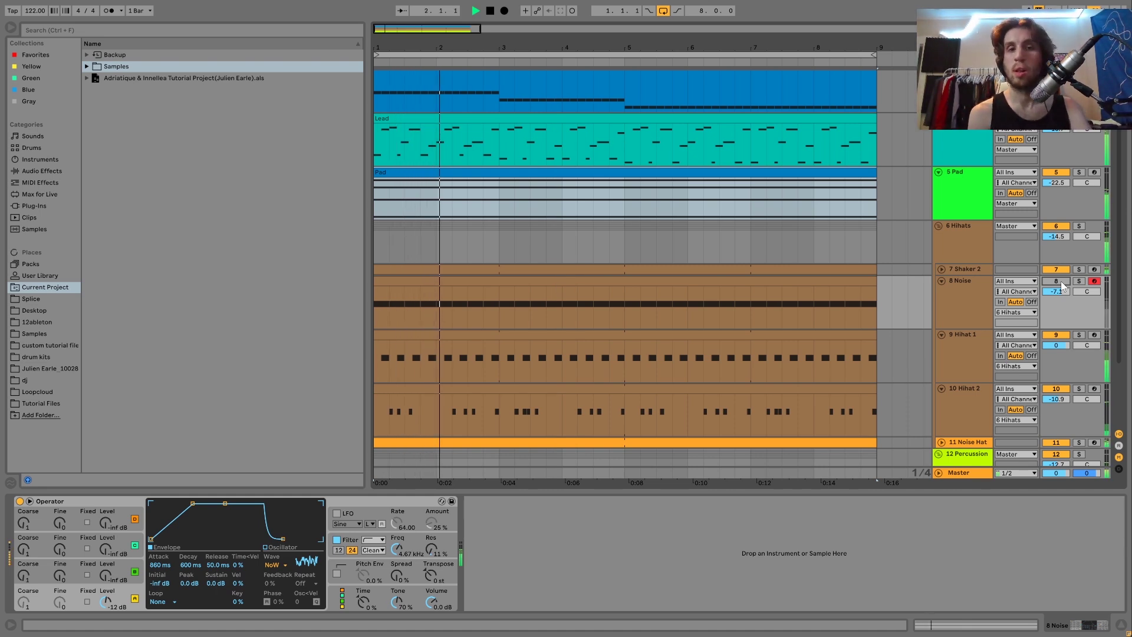
left_click(1062, 283)
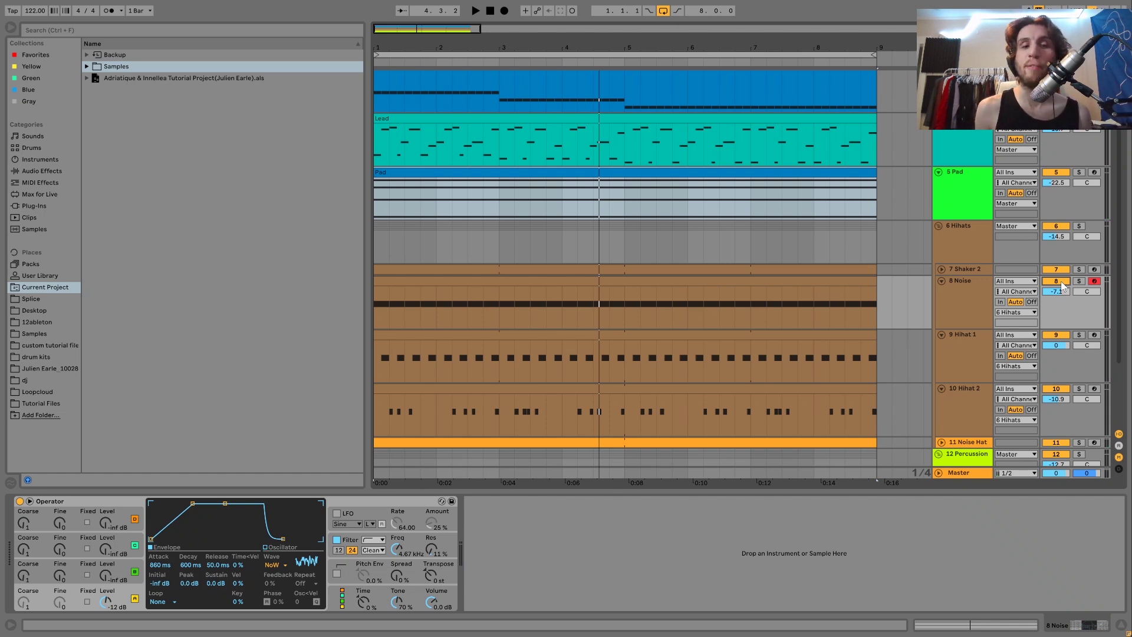
key("space")
left_click(1077, 283)
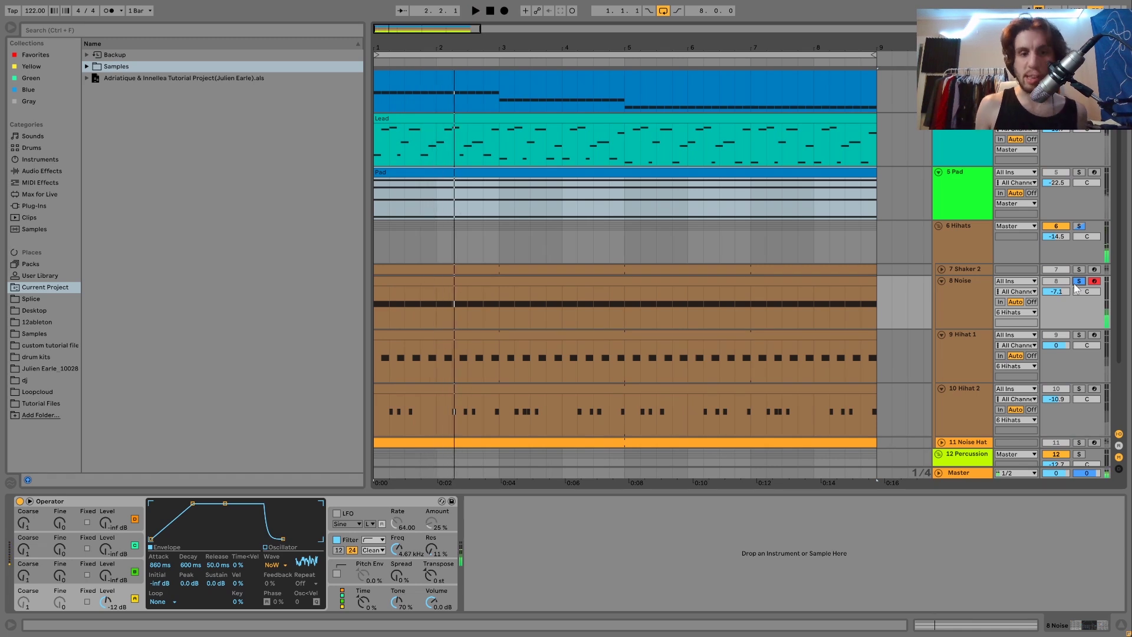
Solo and unfold the Noise Hat track, select it to show its devices, and play it
scroll(1088, 347, "down", 2)
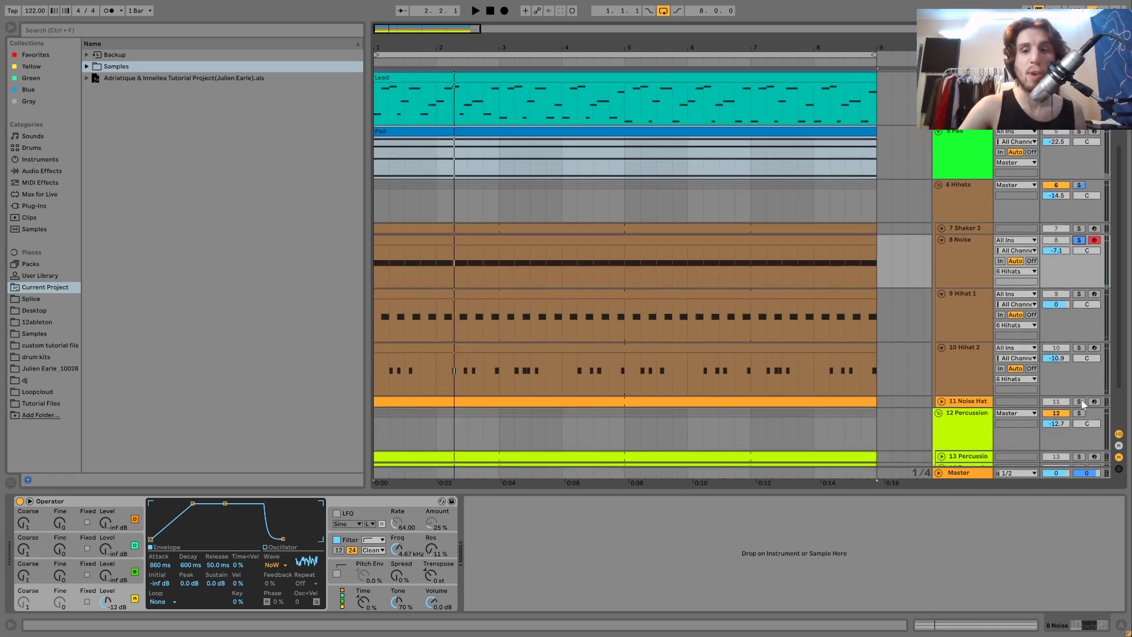
left_click(1079, 401)
left_click(941, 401)
key("space")
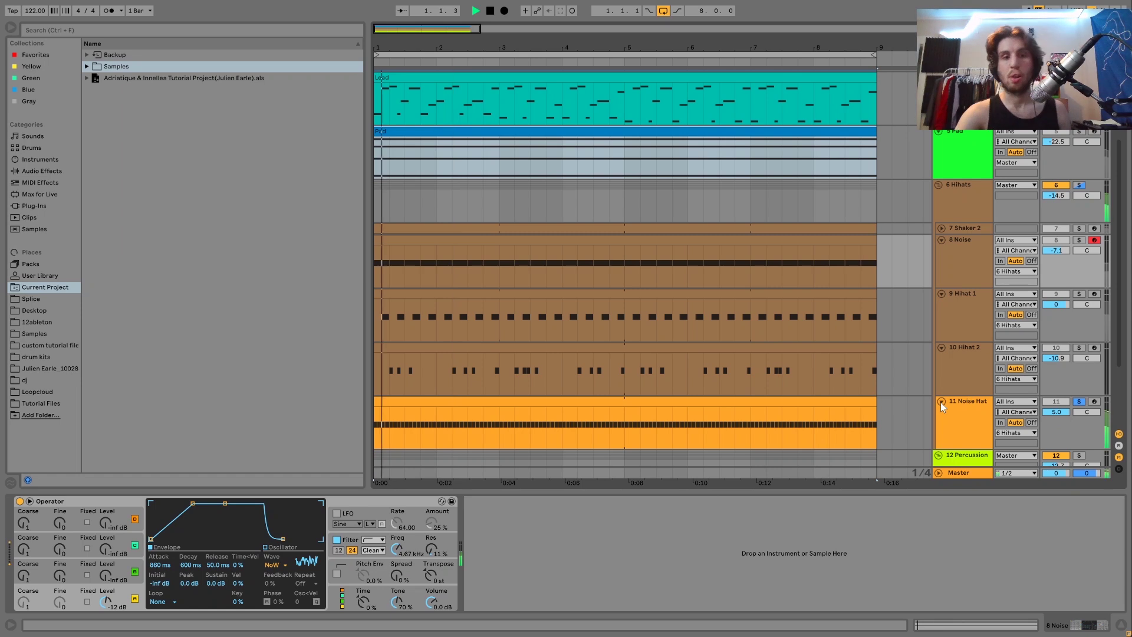
left_click(967, 416)
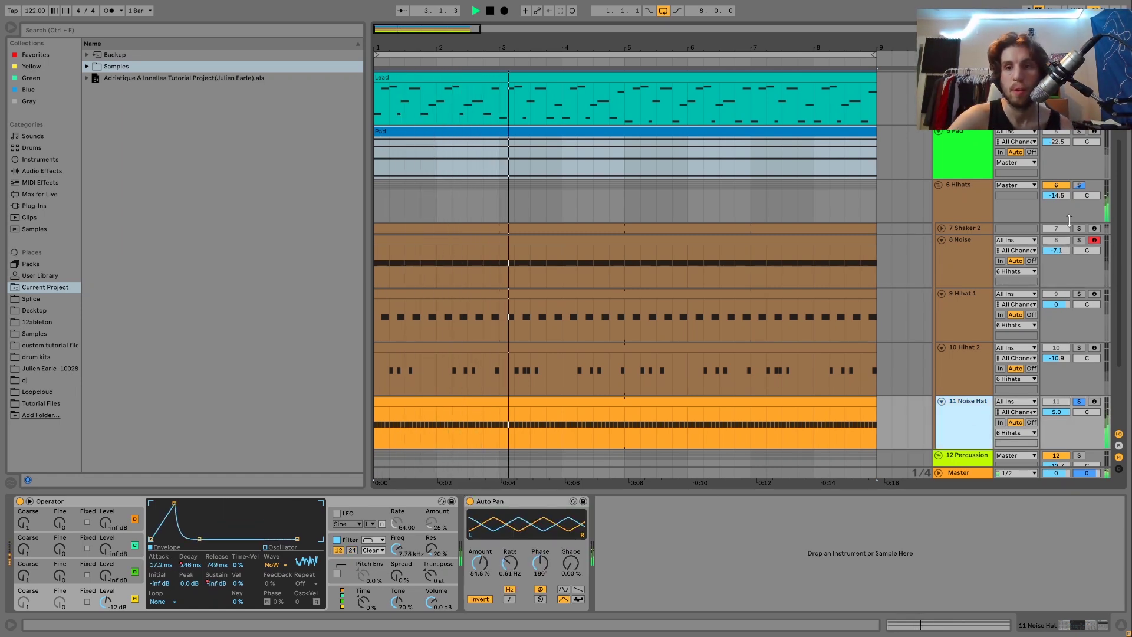
left_click(1079, 185)
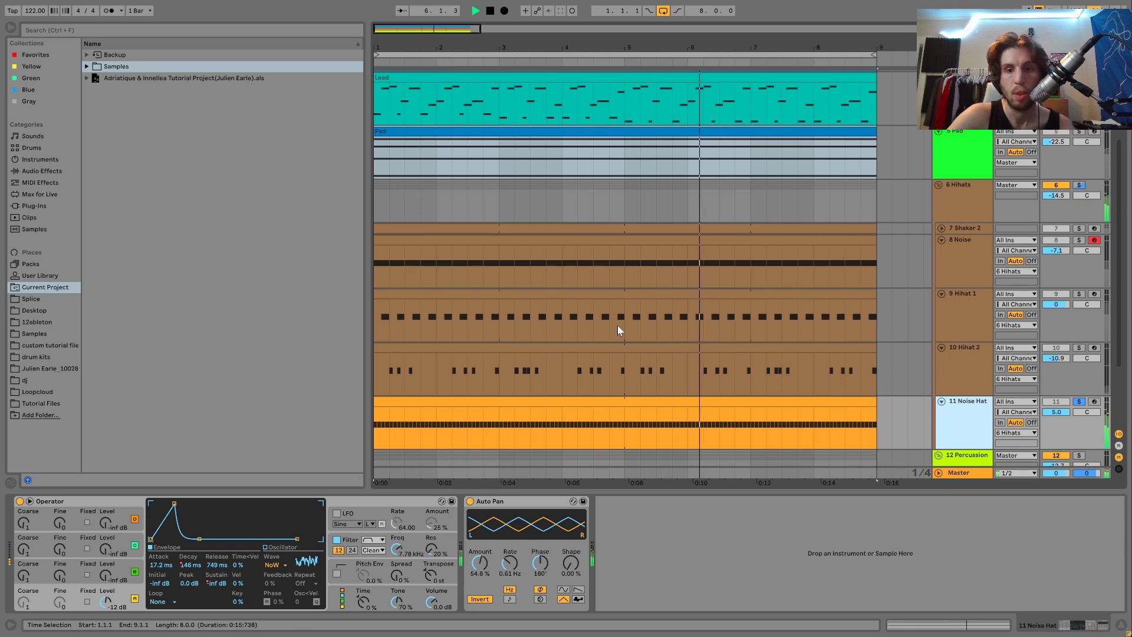
Examine the Noise Hat's Operator filter settings and its noise oscillator's envelope
scroll(617, 325, "down", 3)
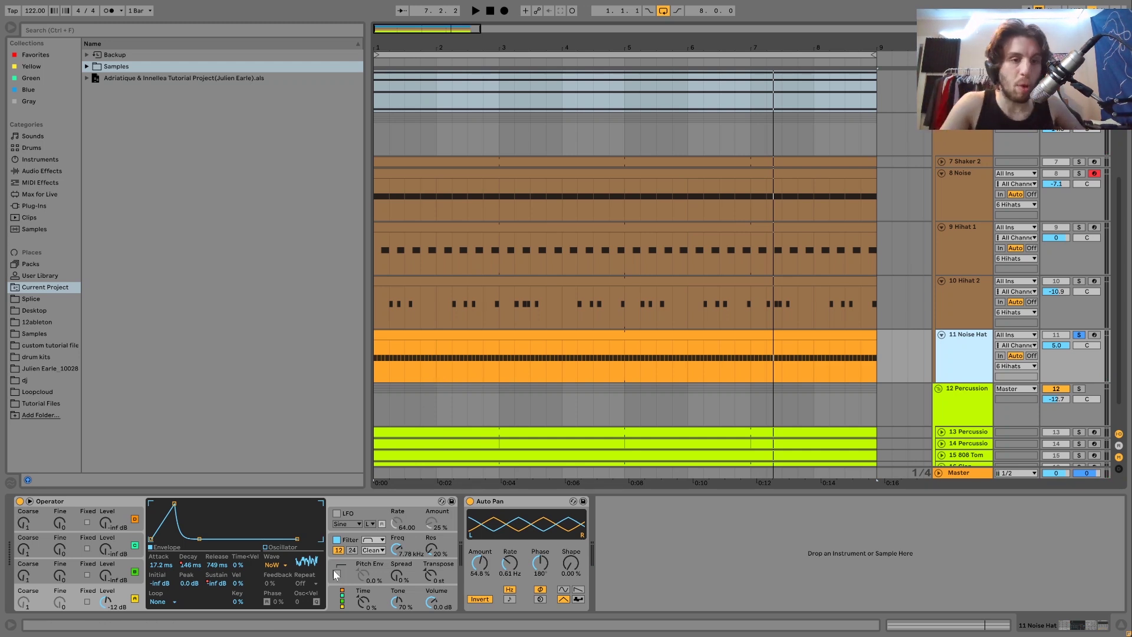
left_click(339, 544)
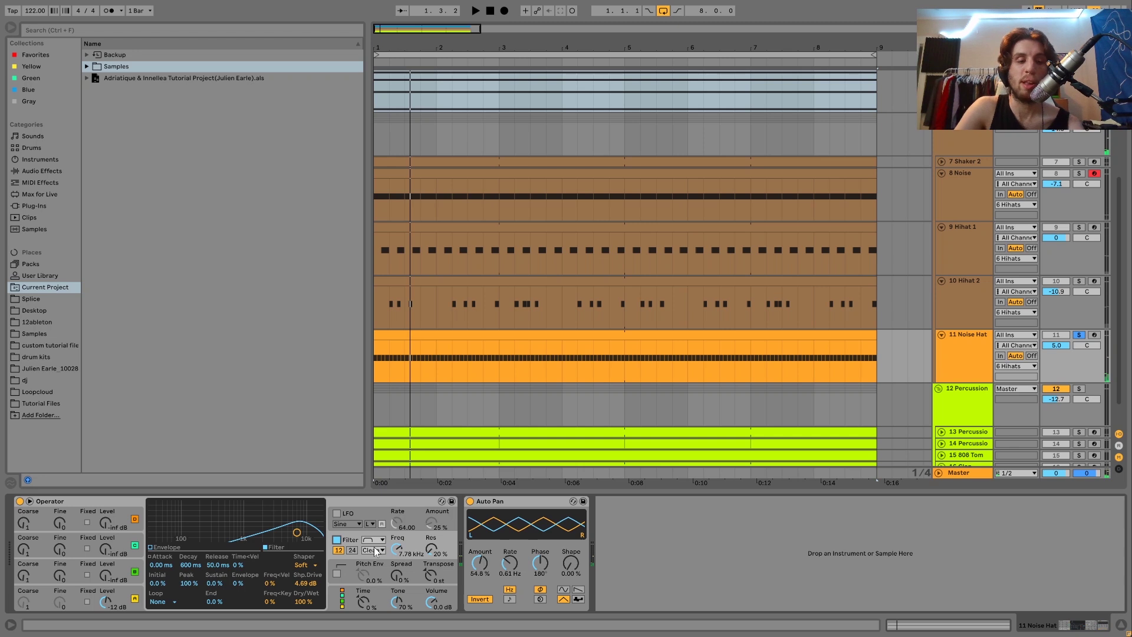
left_click(123, 598)
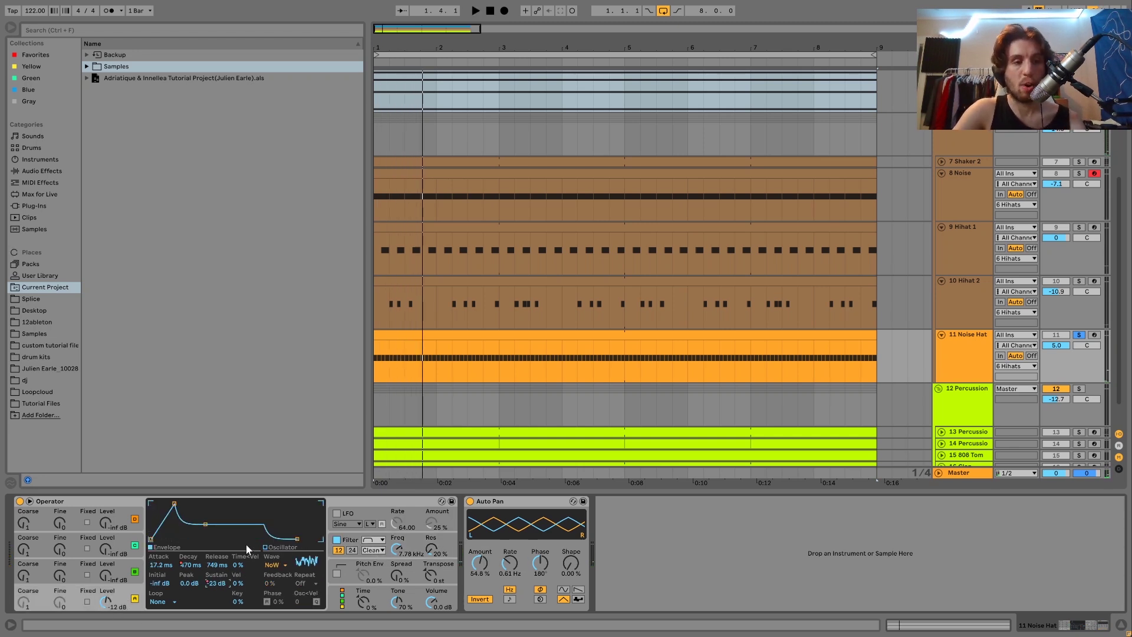
Show the automation lanes, remove the Noise Hat's duplicate Ae Sustain lane, and select its clip
key("a")
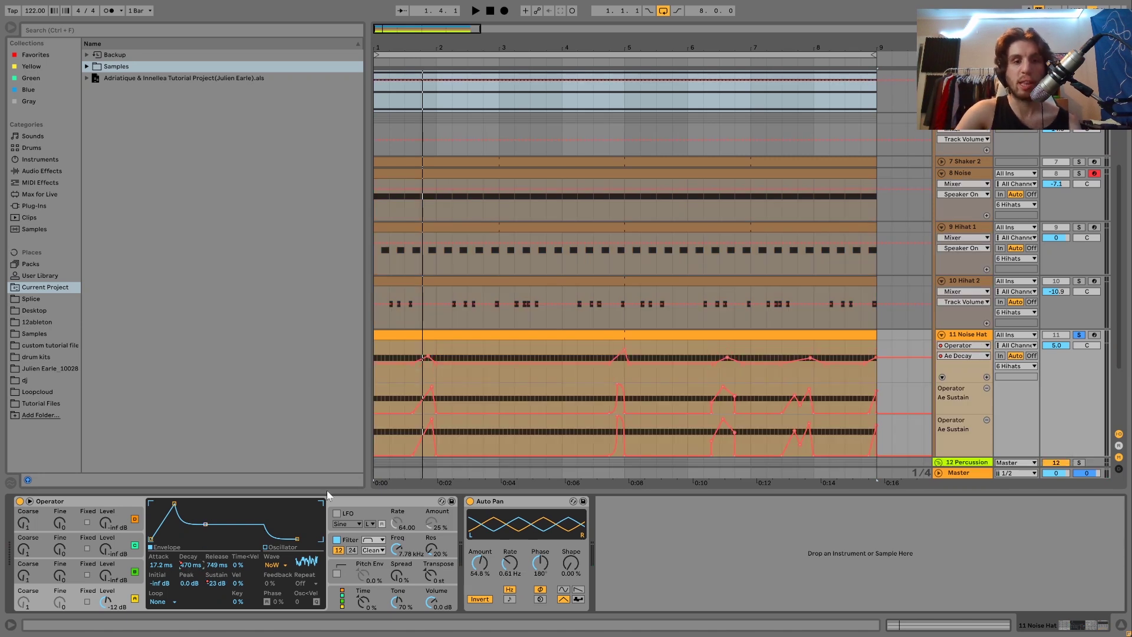
left_click(986, 421)
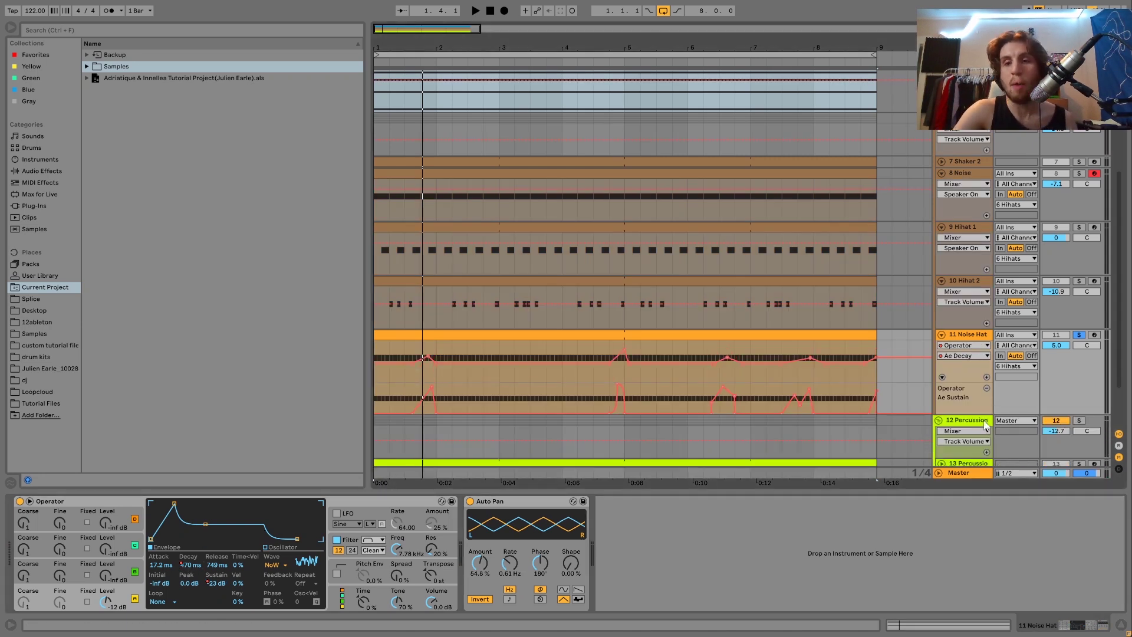
left_click(408, 335)
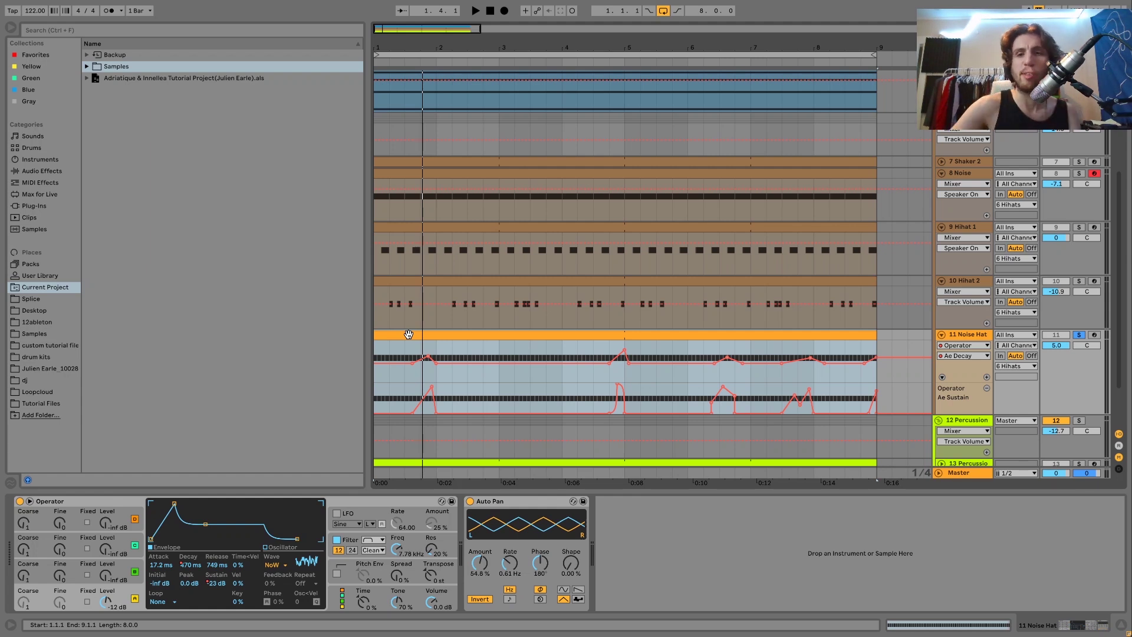
Play the soloed Noise Hat through its decay and sustain automation peaks, and play the full mix without solo
key("space")
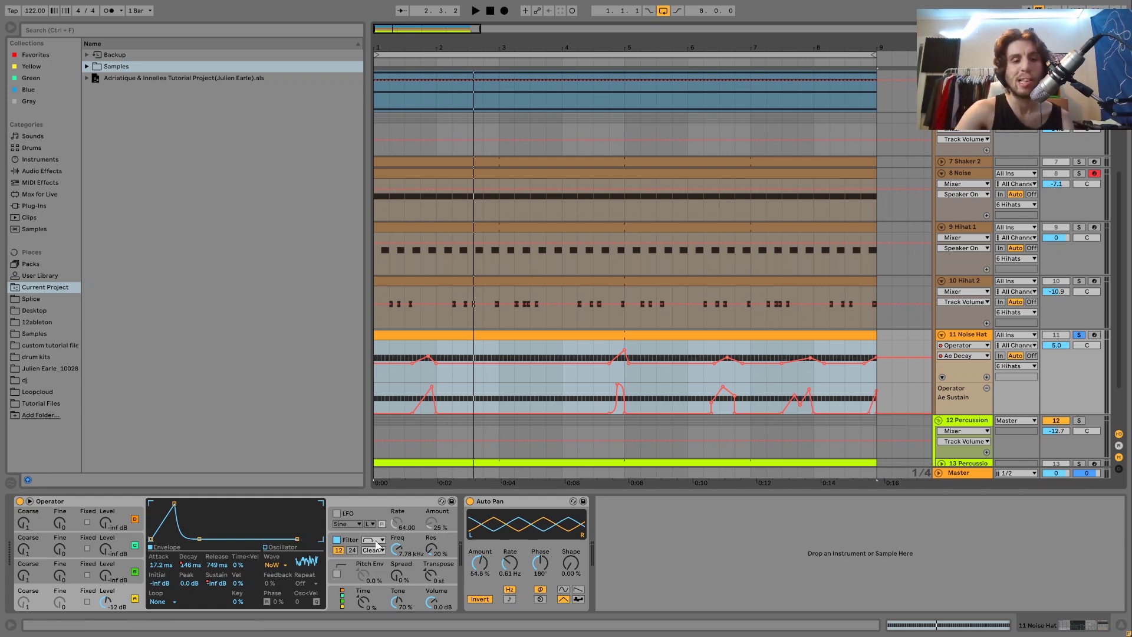
key("space")
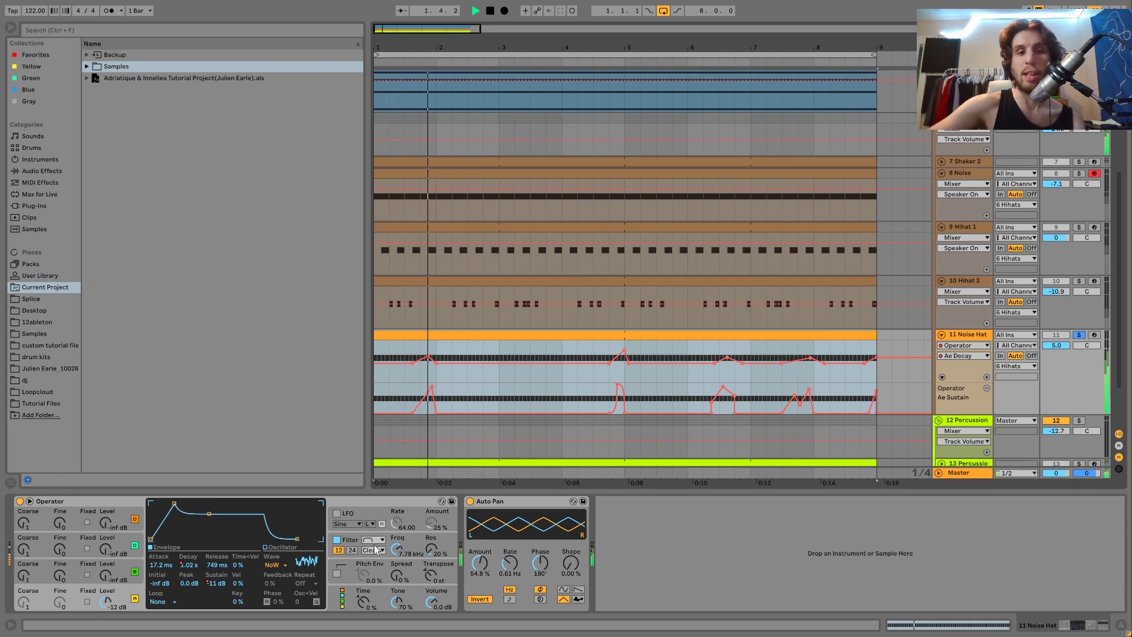
left_click(601, 352)
key("space")
key("space")
key("space")
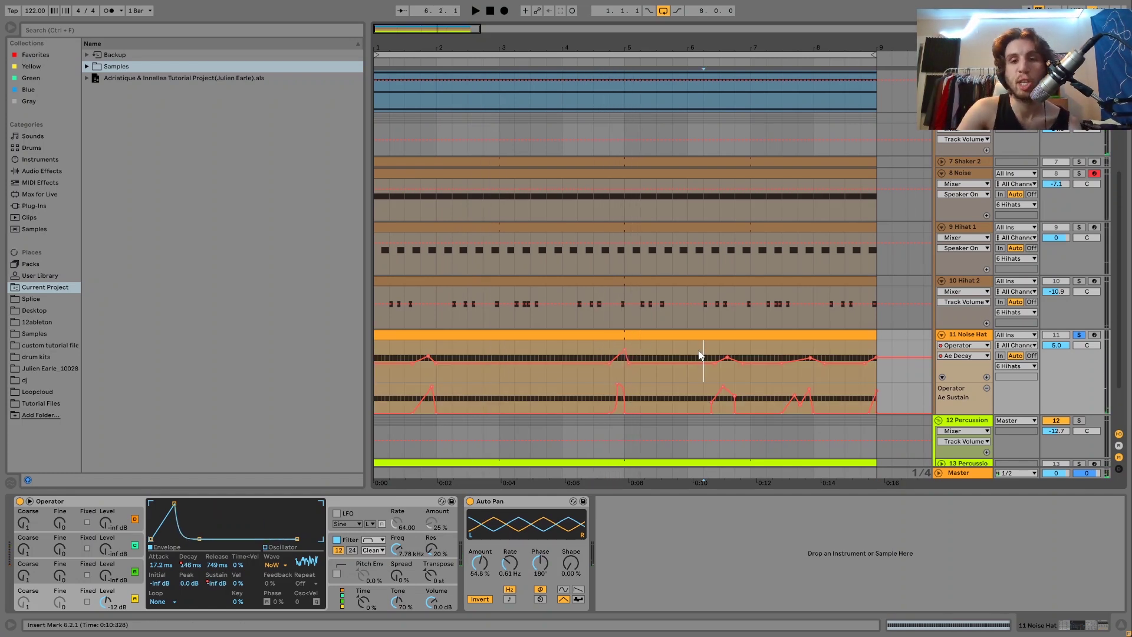
key("space")
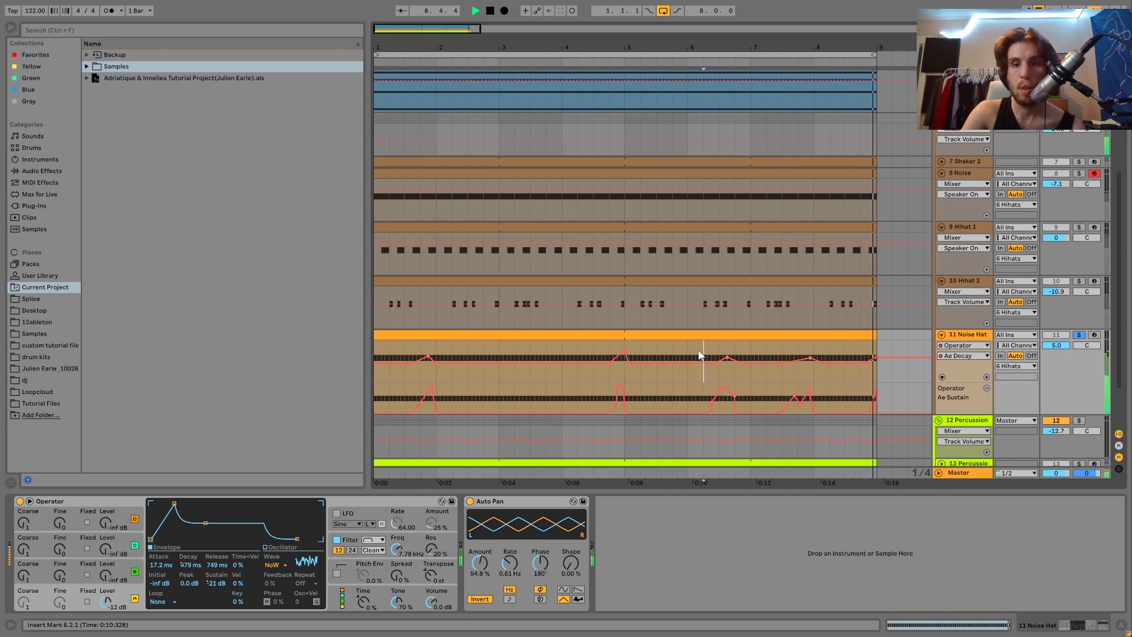
key("space")
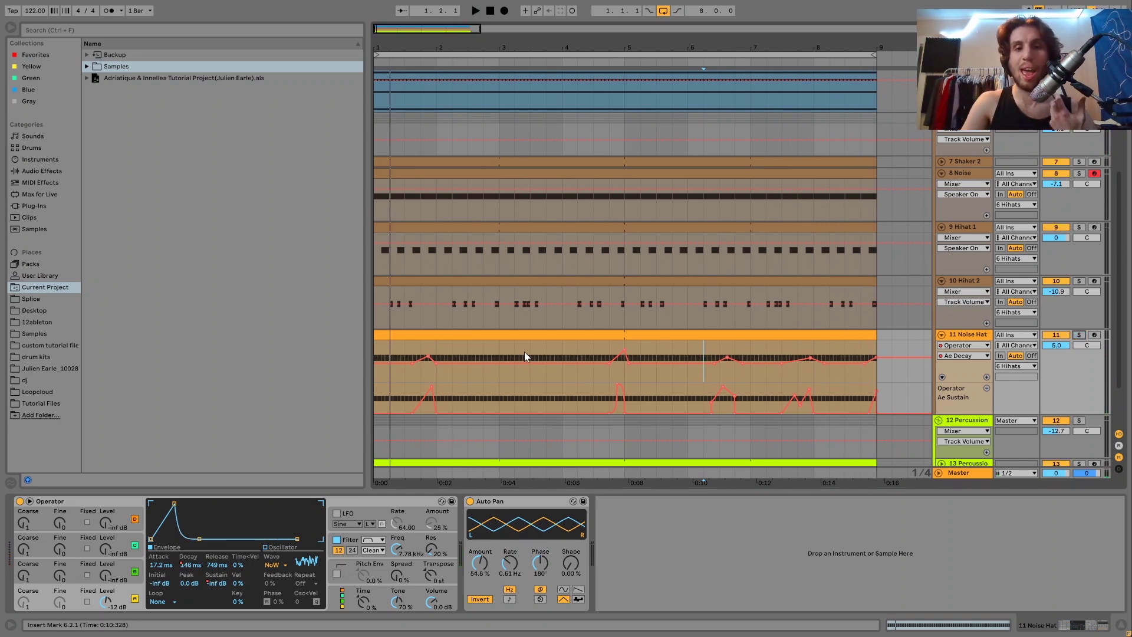
key("space")
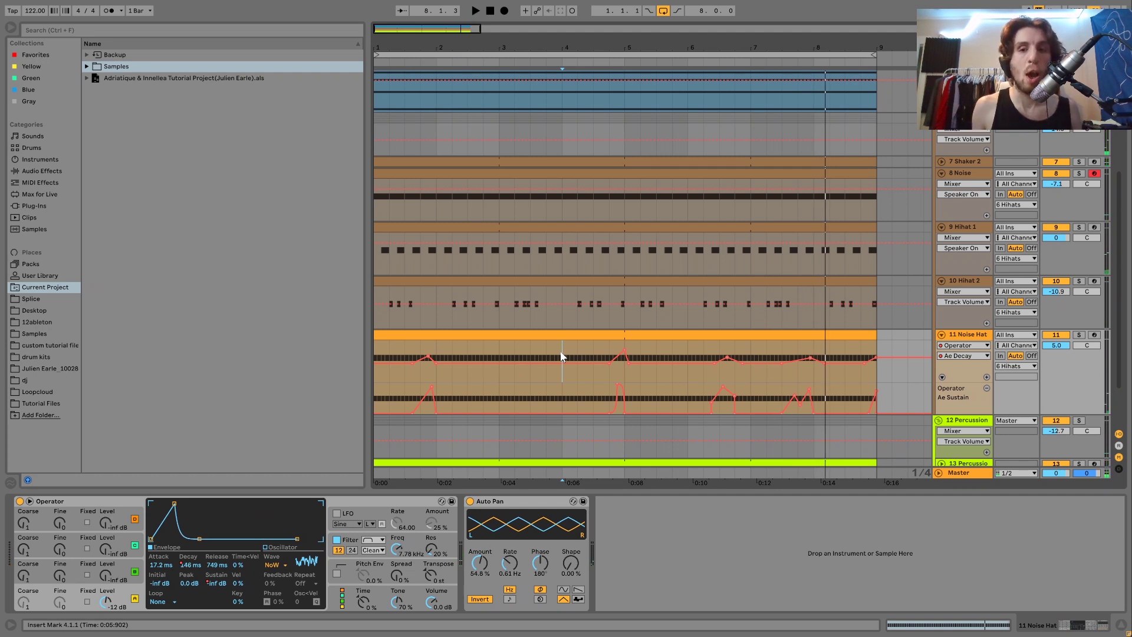
Solo the Noise Hat track and play it with its Auto Pan switched off and back on for comparison
left_click(1079, 335)
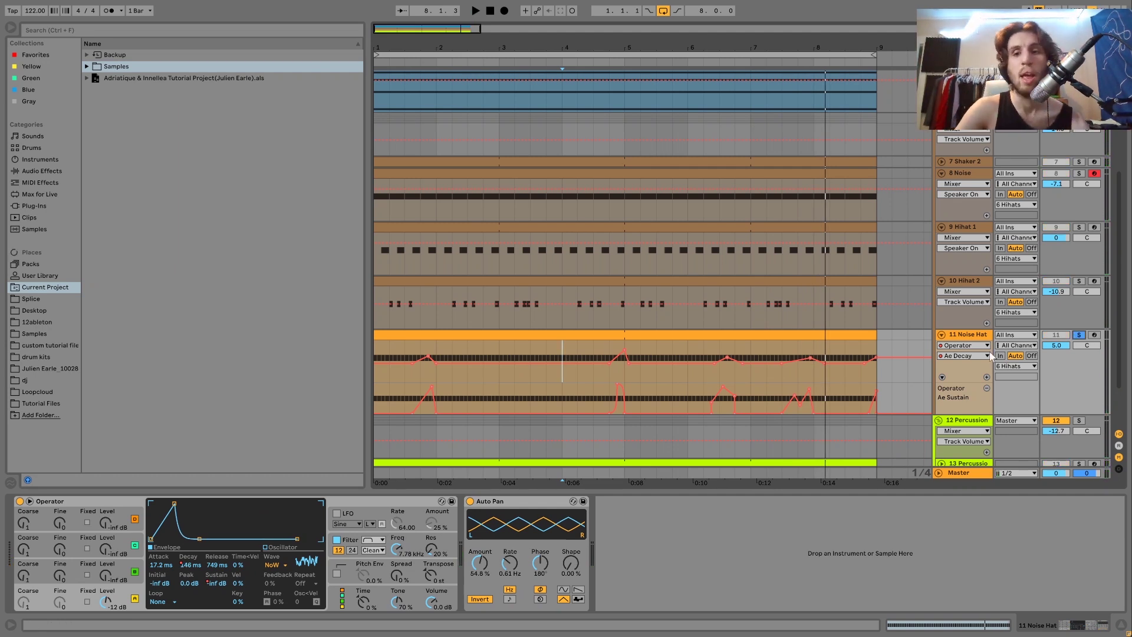
left_click(470, 501)
key("space")
left_click(470, 501)
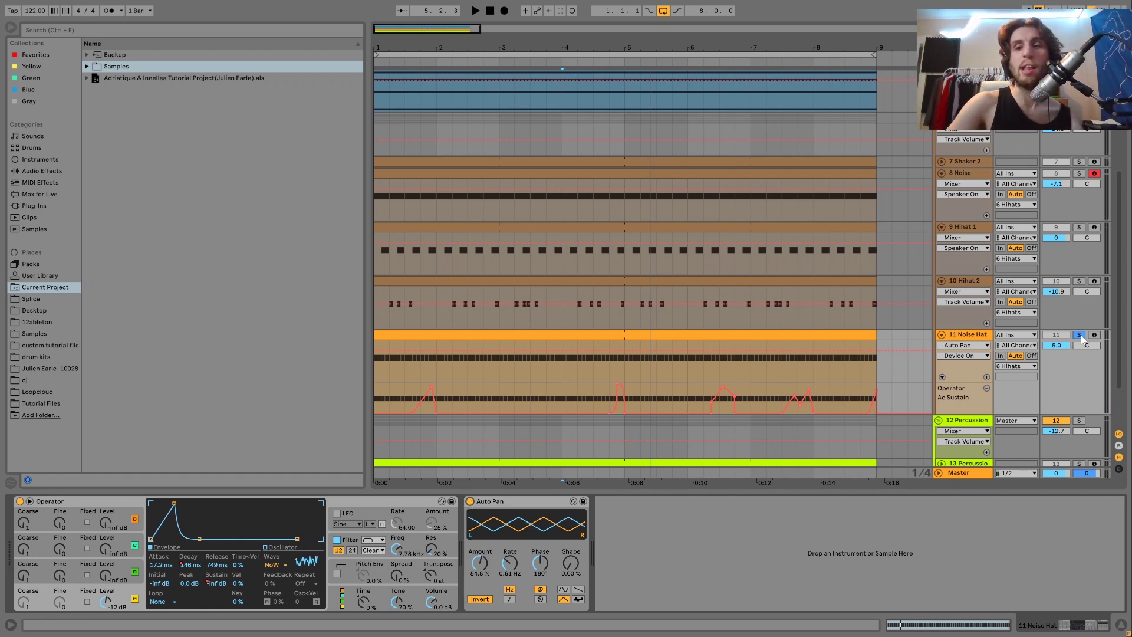
Turn off the Noise Hat's solo and play the full mix
scroll(894, 179, "up", 3)
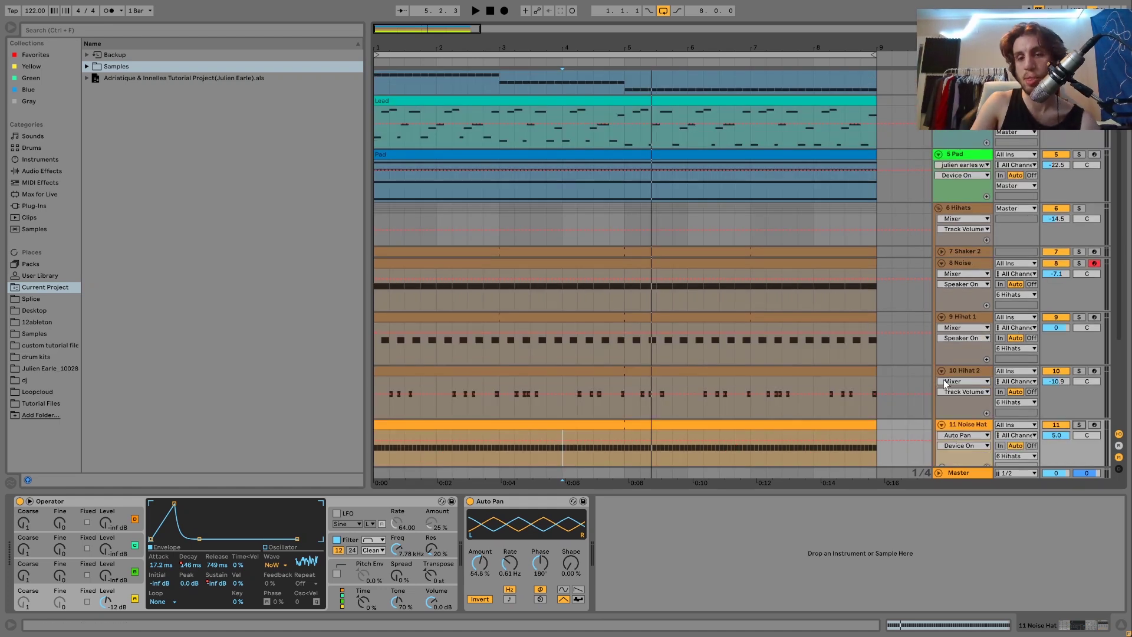
scroll(945, 382, "down", 5)
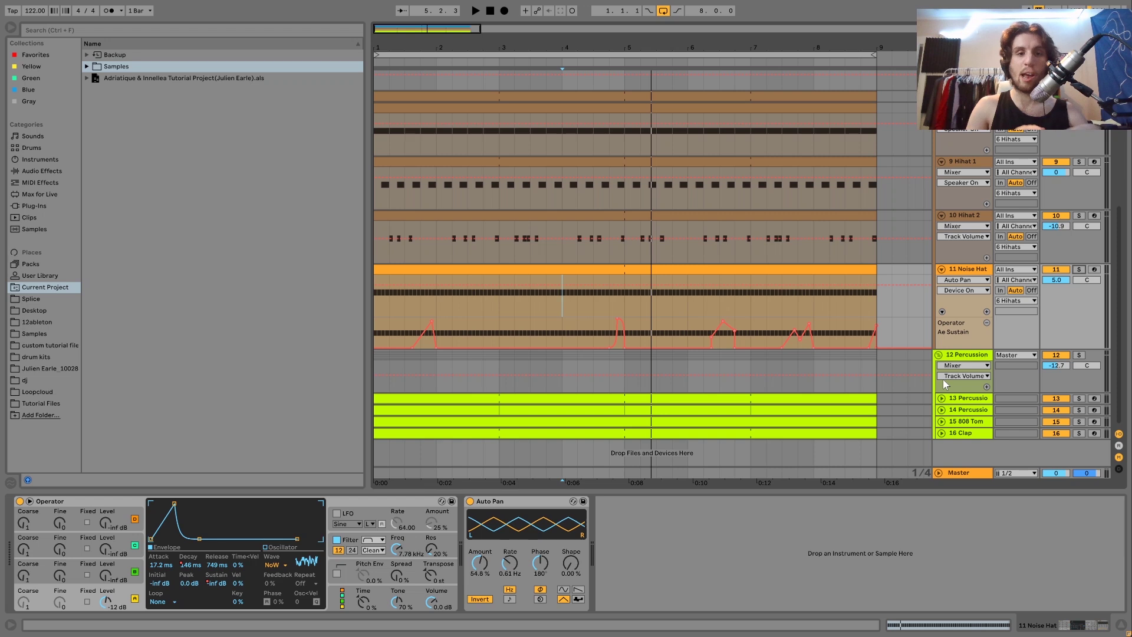
key("space")
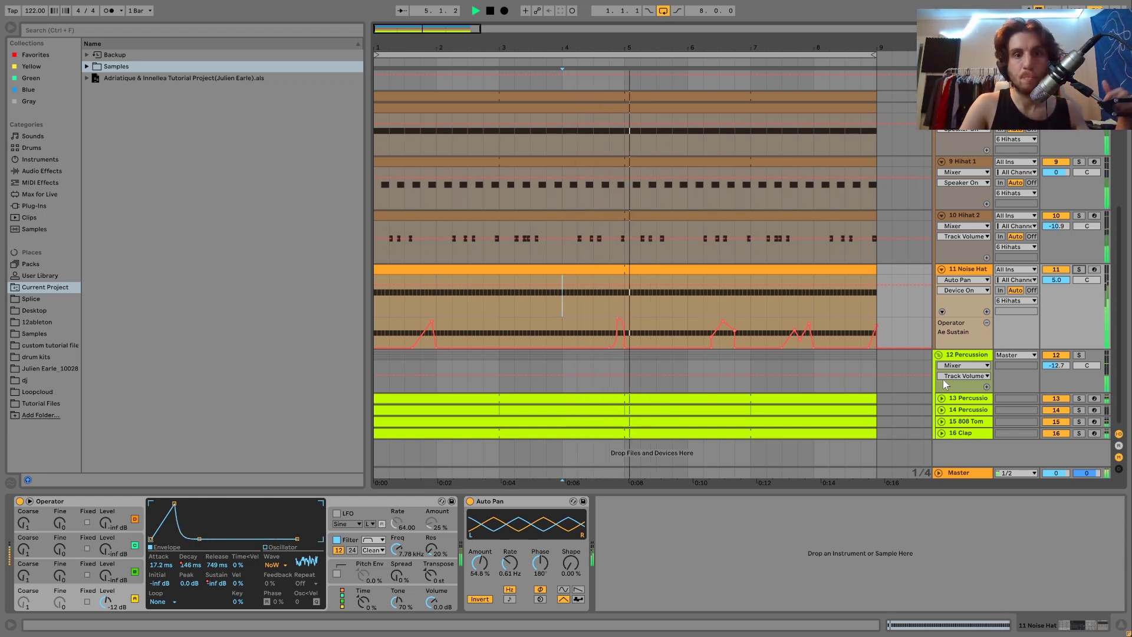
key("space")
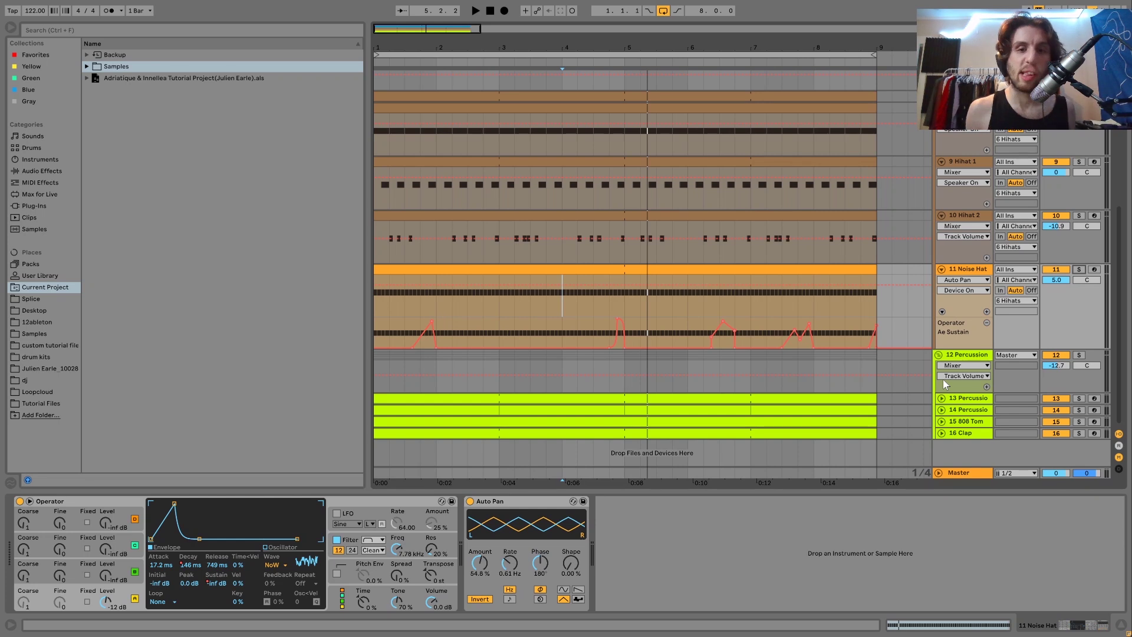
Solo the Hihats group, show its effect chain, and play it while comparing the sound with EQ Eight off and on
scroll(716, 270, "up", 4)
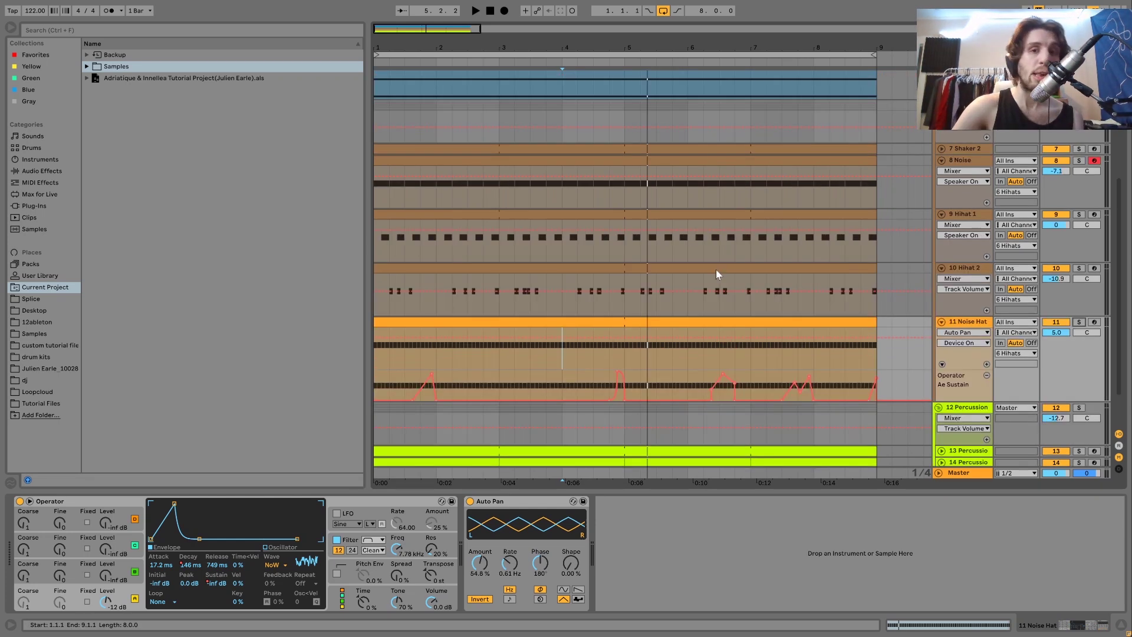
left_click(434, 195)
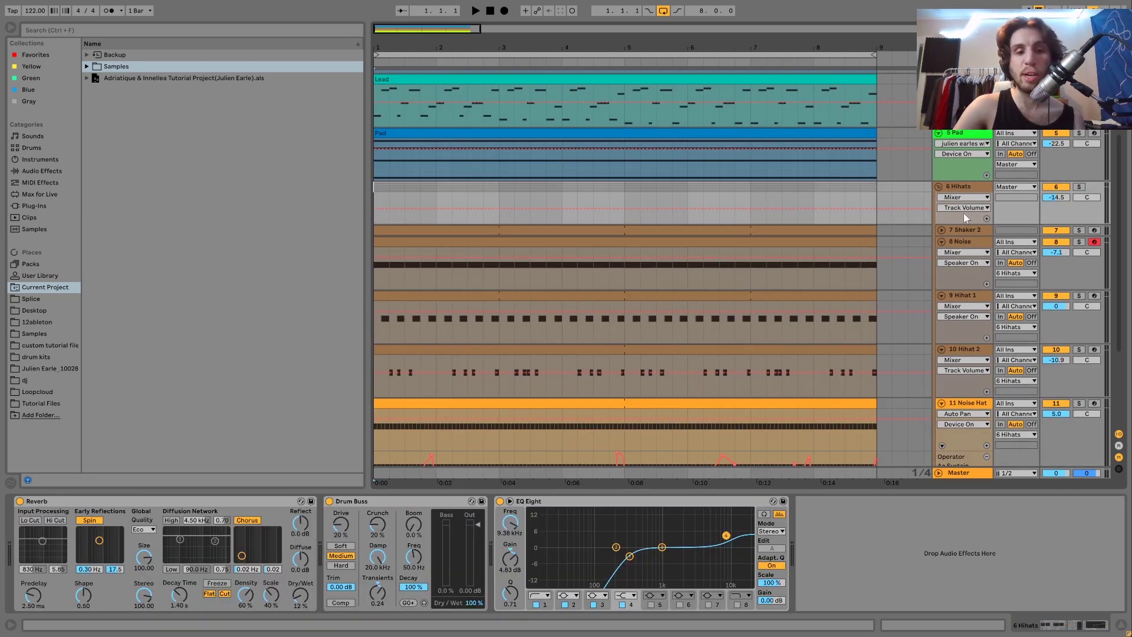
left_click(1079, 187)
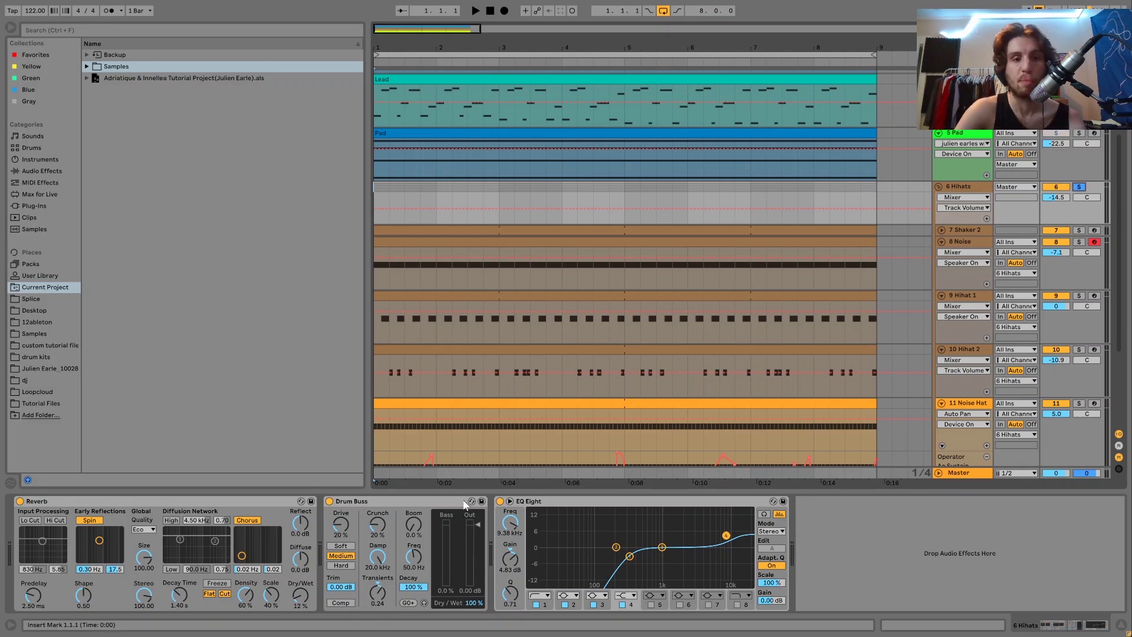
left_click(498, 504)
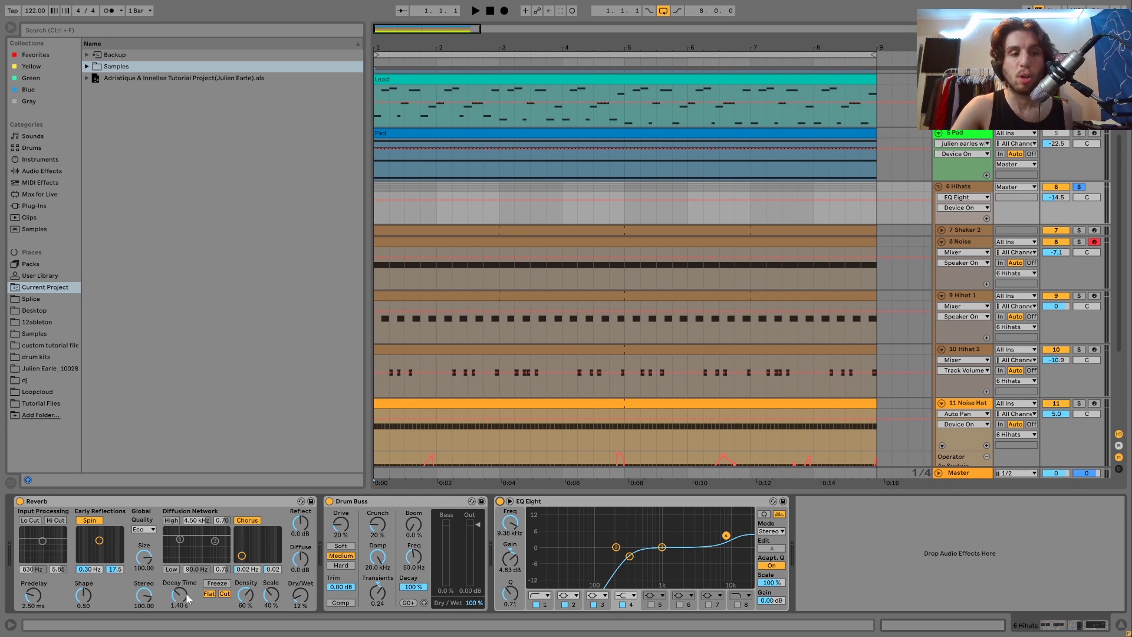
key("space")
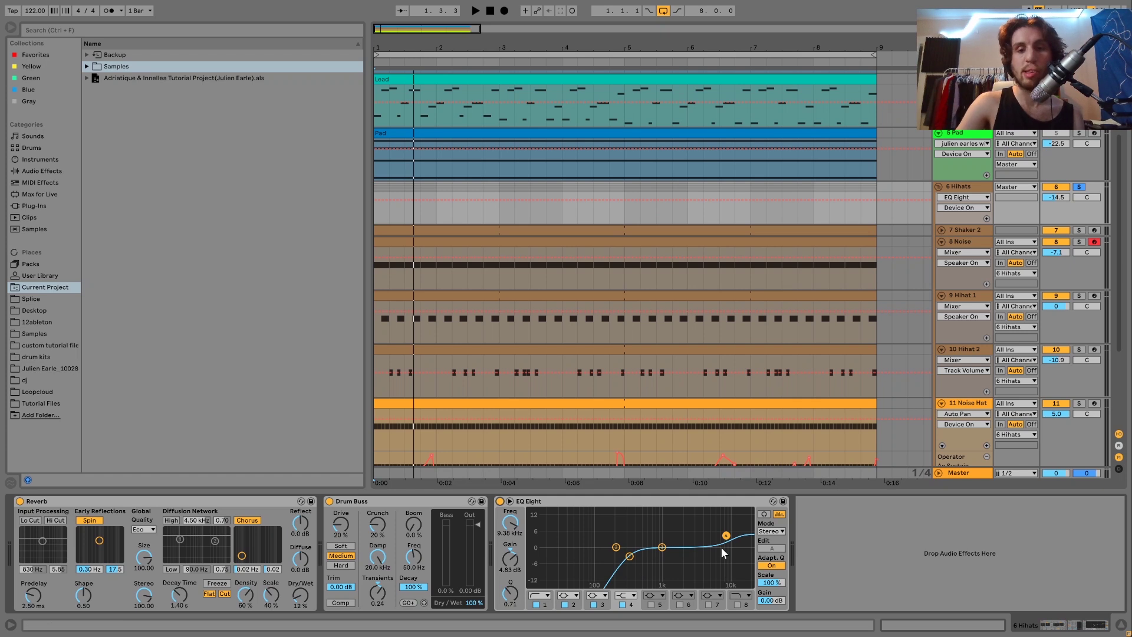
key("space")
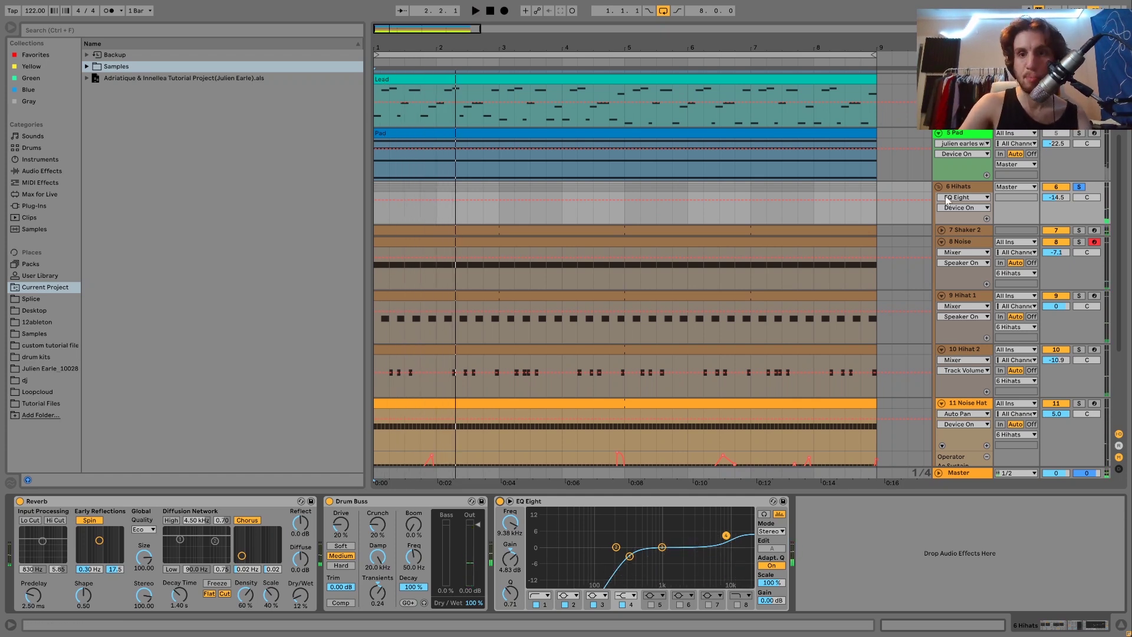
Select all the tracks inside the Hihats group and fold them
left_click(958, 242)
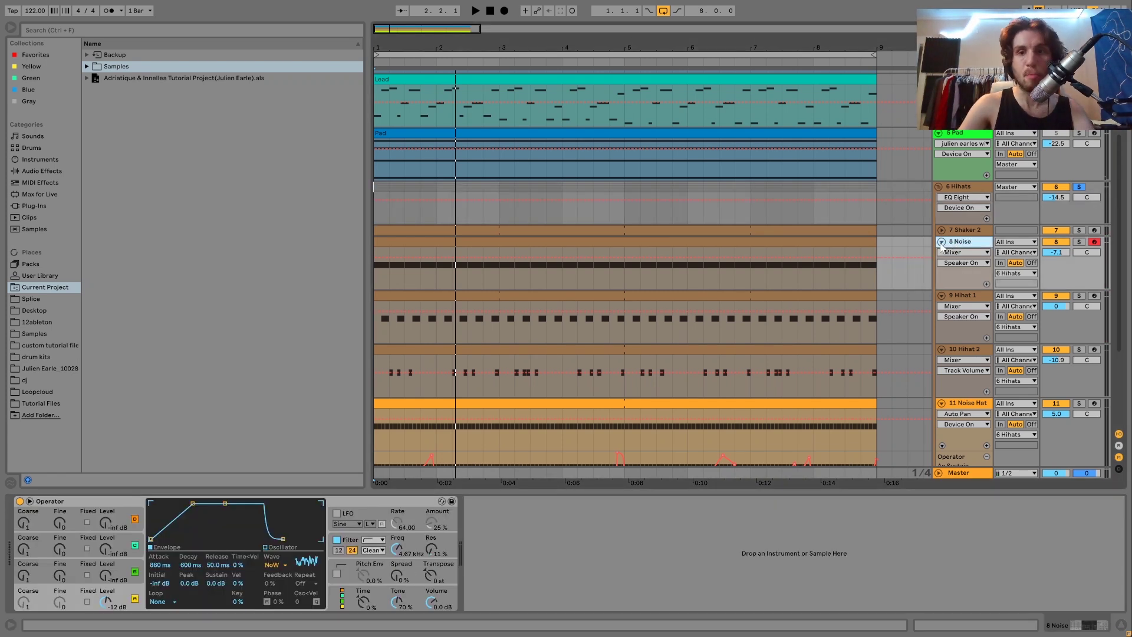
key("ctrl+a")
left_click(941, 243)
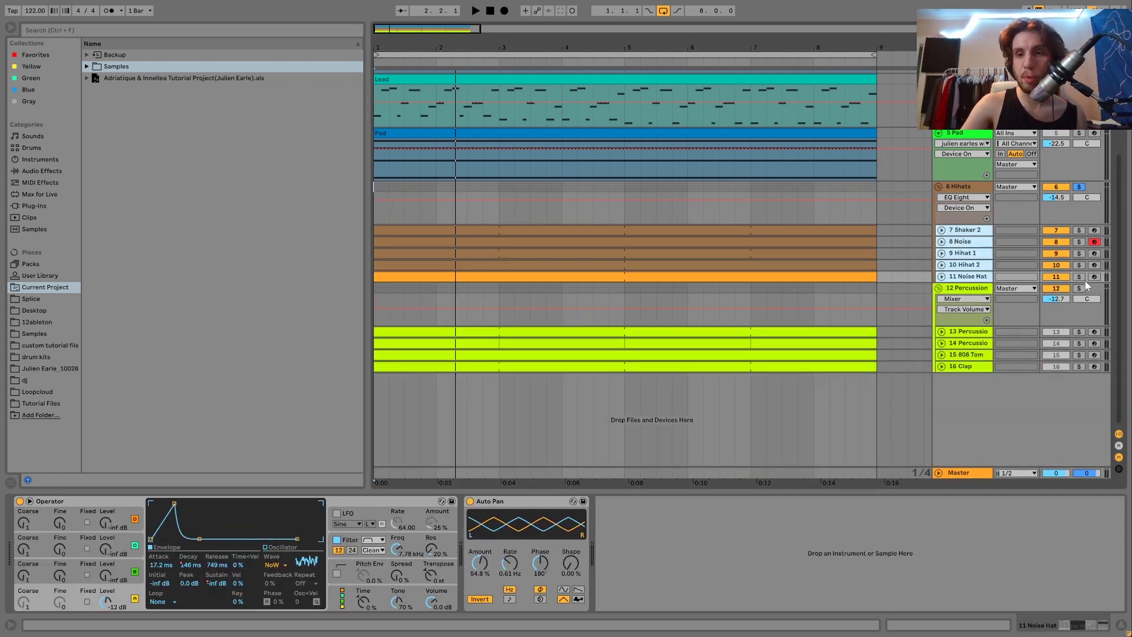
Play the Percussion group in solo, select it to show its Drum Buss, and unfold the Clap track
key("space")
left_click(958, 288)
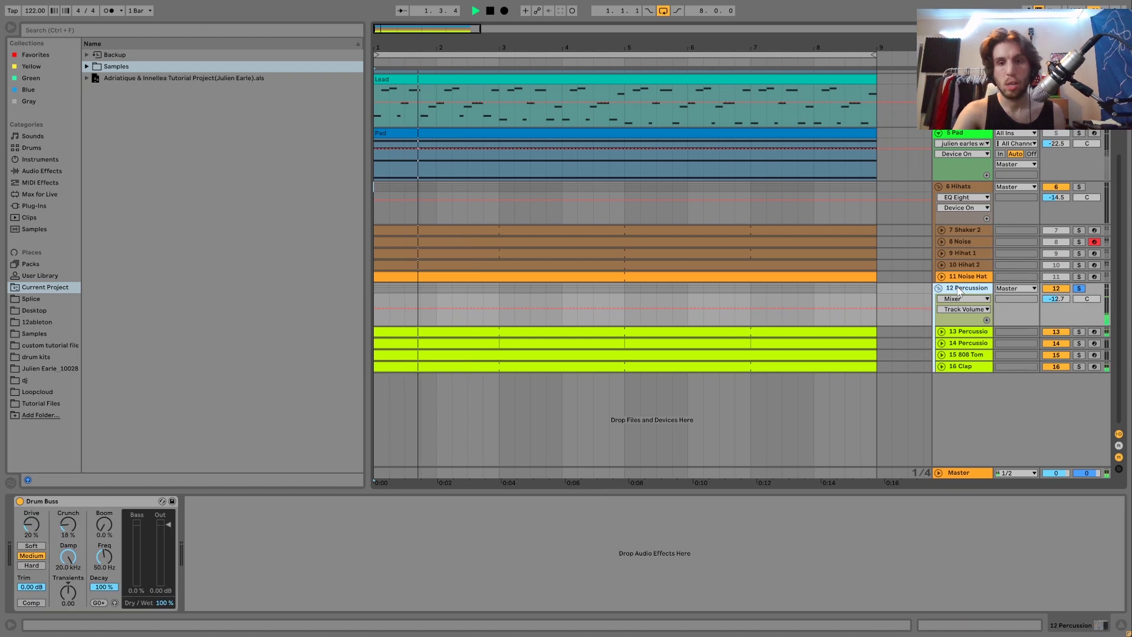
left_click(941, 366)
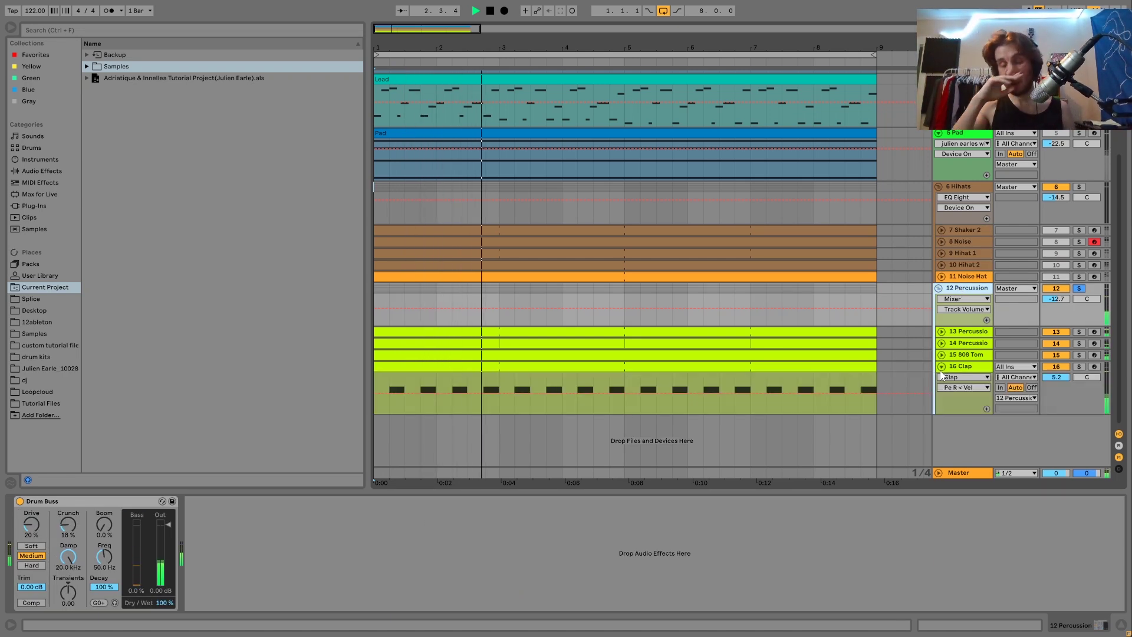
key("space")
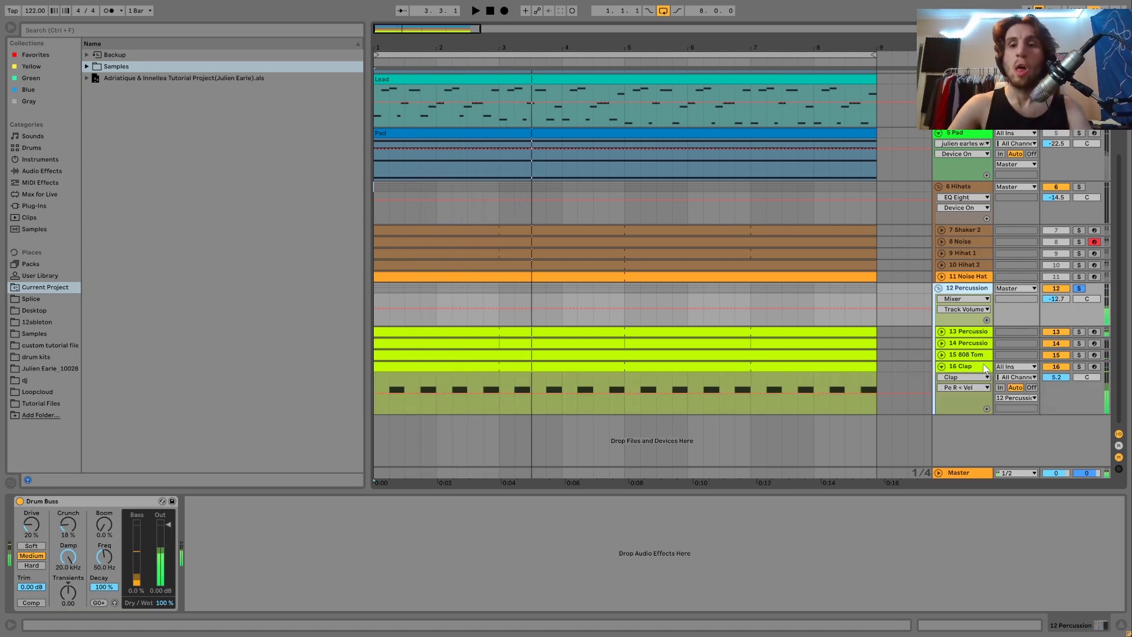
Unfold the second Percussion track, audition the Clap and first Percussion tracks in solo, and play the full mix without solo
left_click(941, 344)
left_click(1080, 390)
key("space")
left_click(1079, 315)
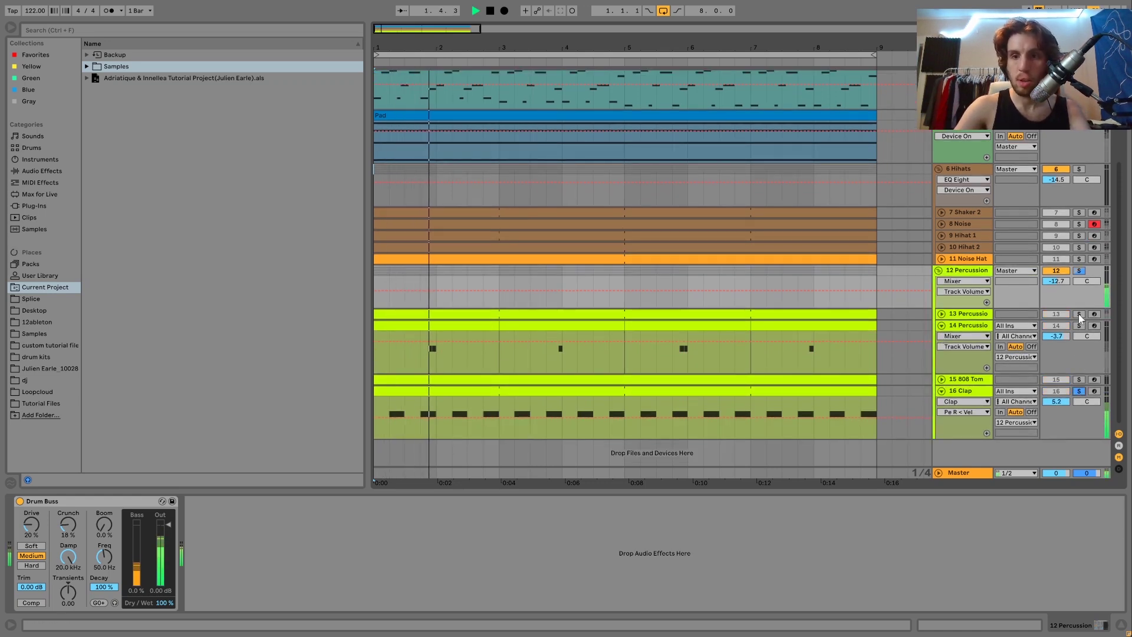
left_click(1079, 391, "ctrl")
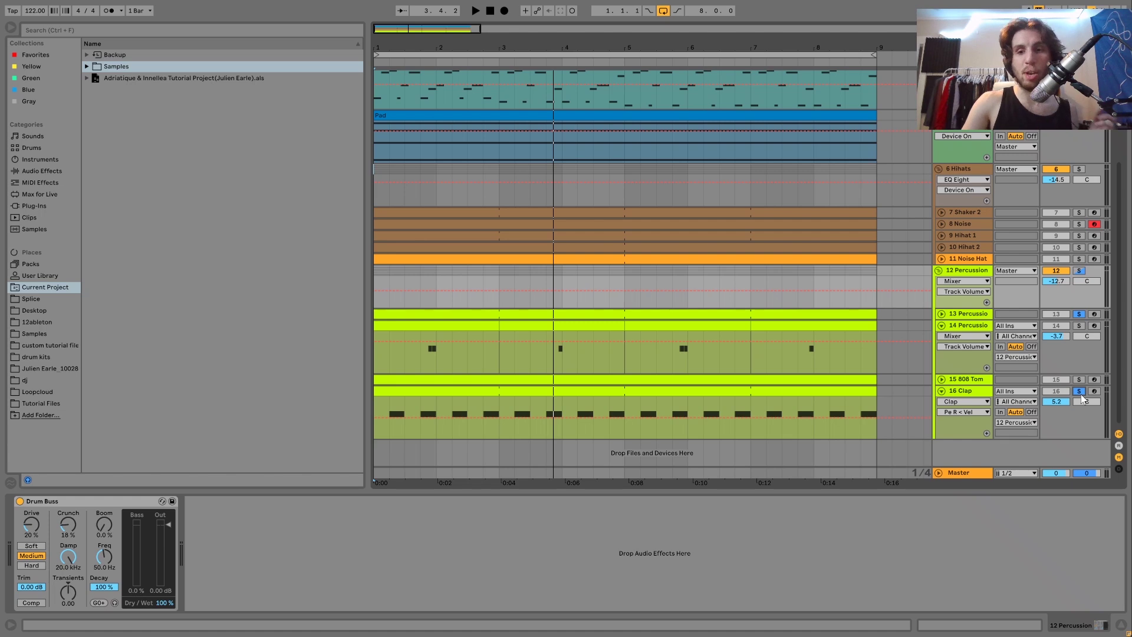
key("space")
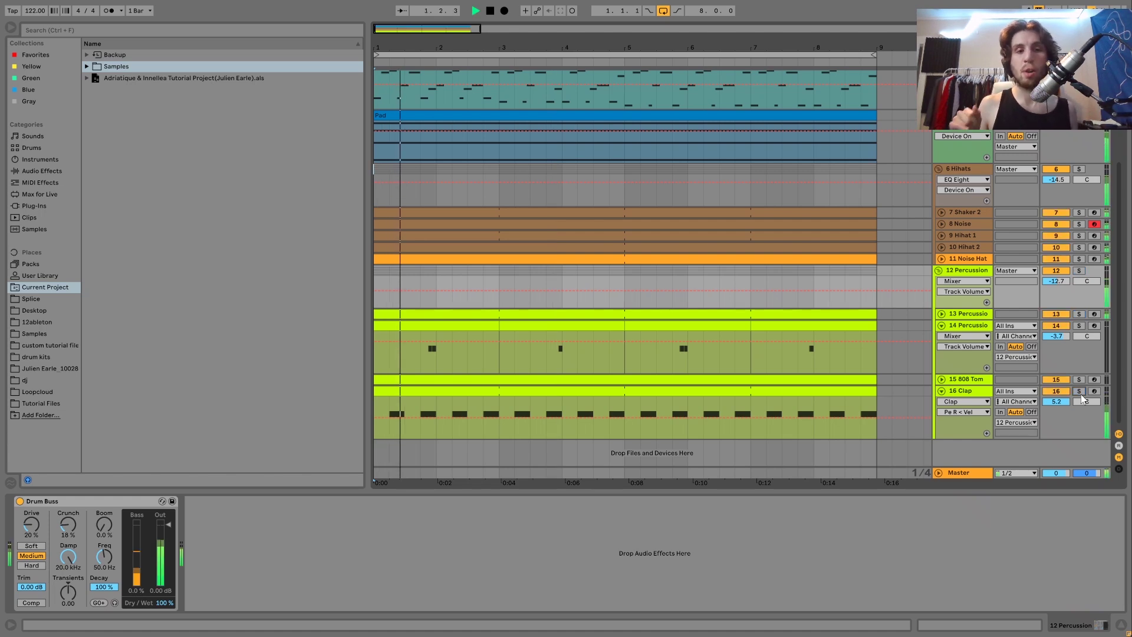
key("space")
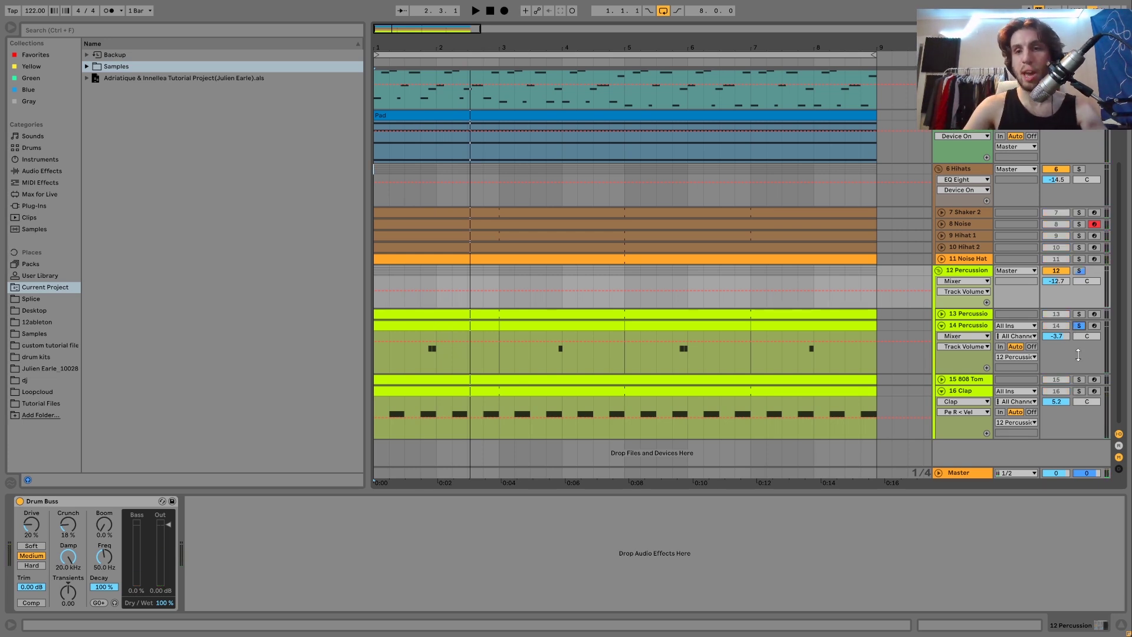
Audition the second Percussion and 808 Tom tracks in solo, unfold the 808 Tom, and play the full mix without solo
key("space")
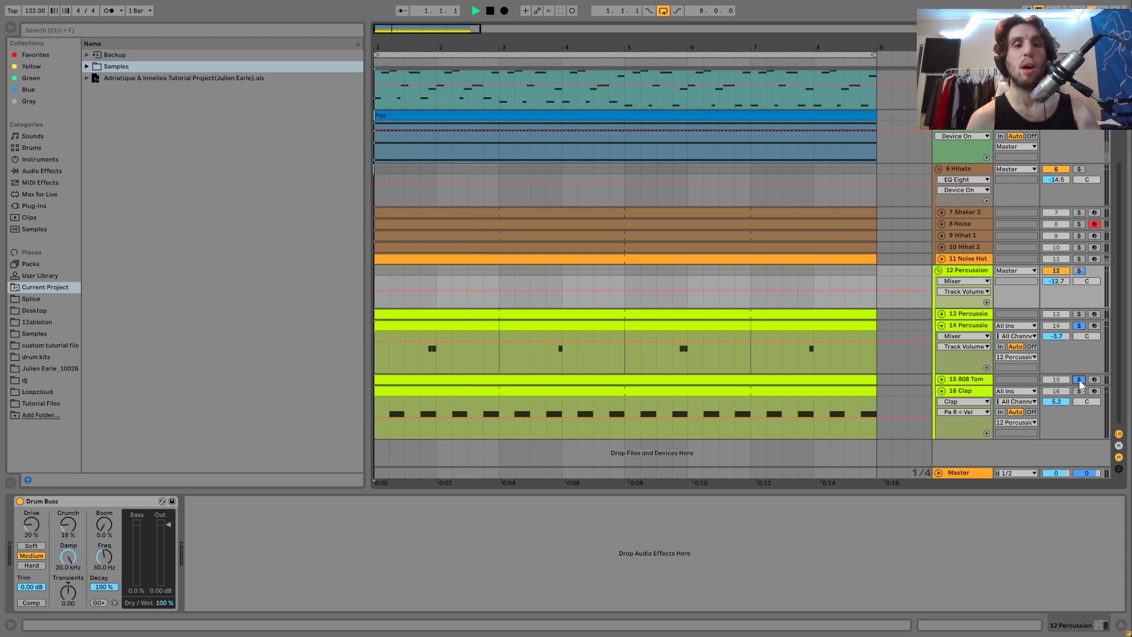
left_click(942, 380)
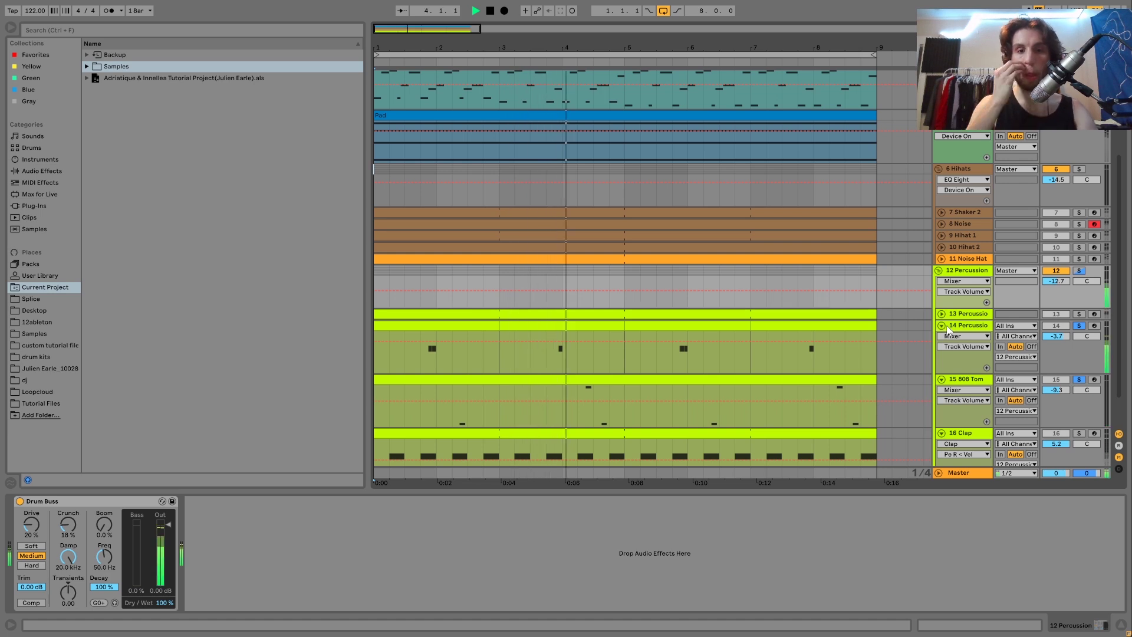
left_click(1079, 326)
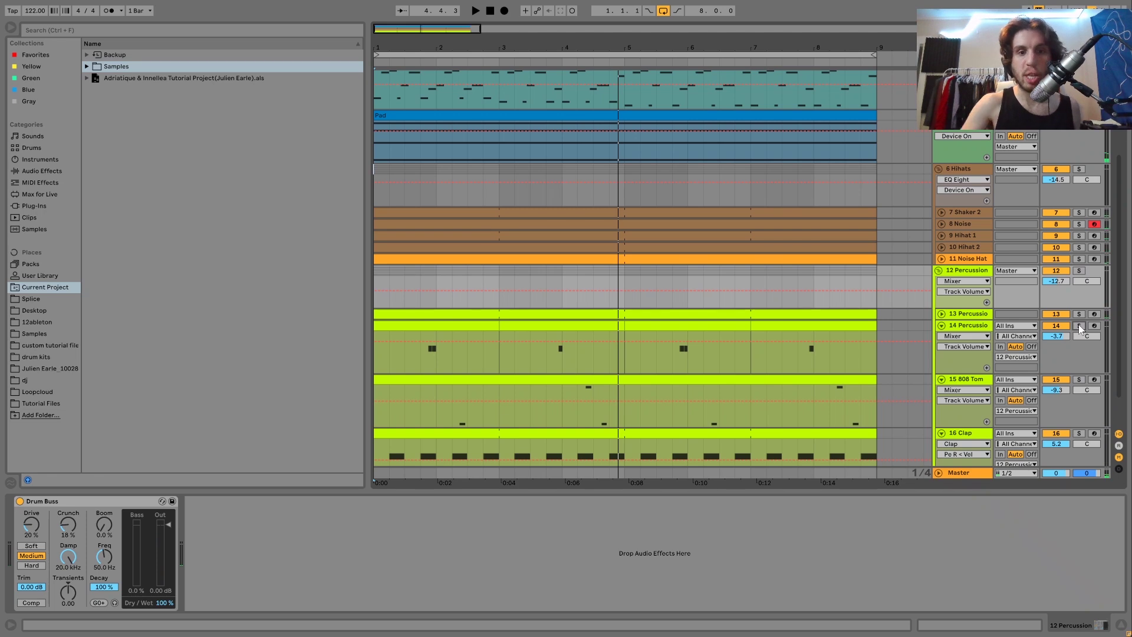
key("space")
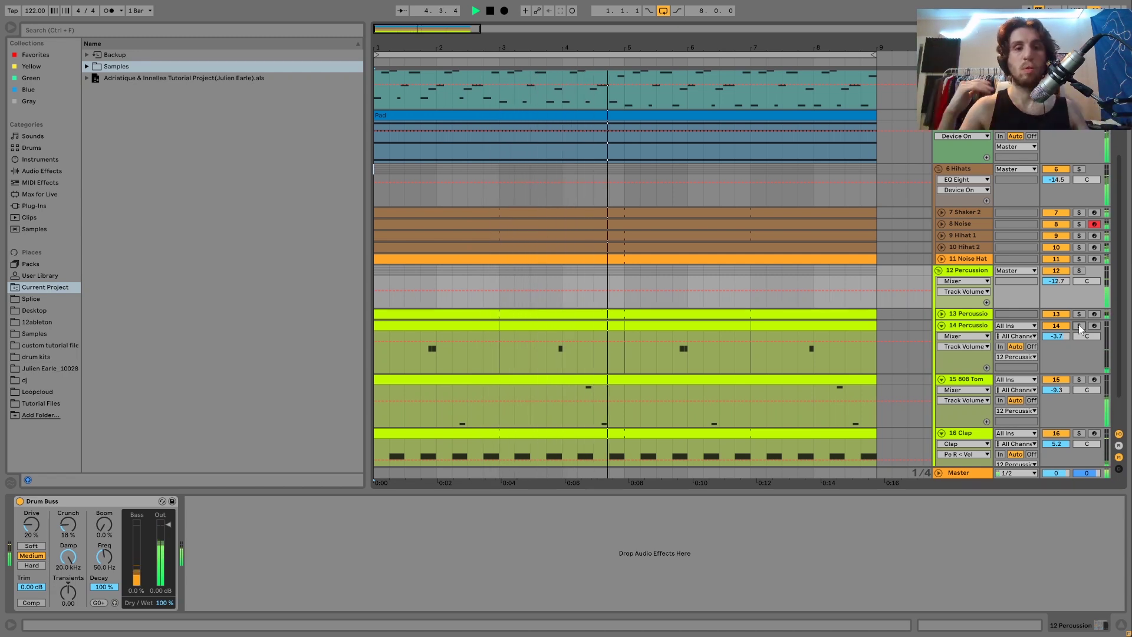
key("space")
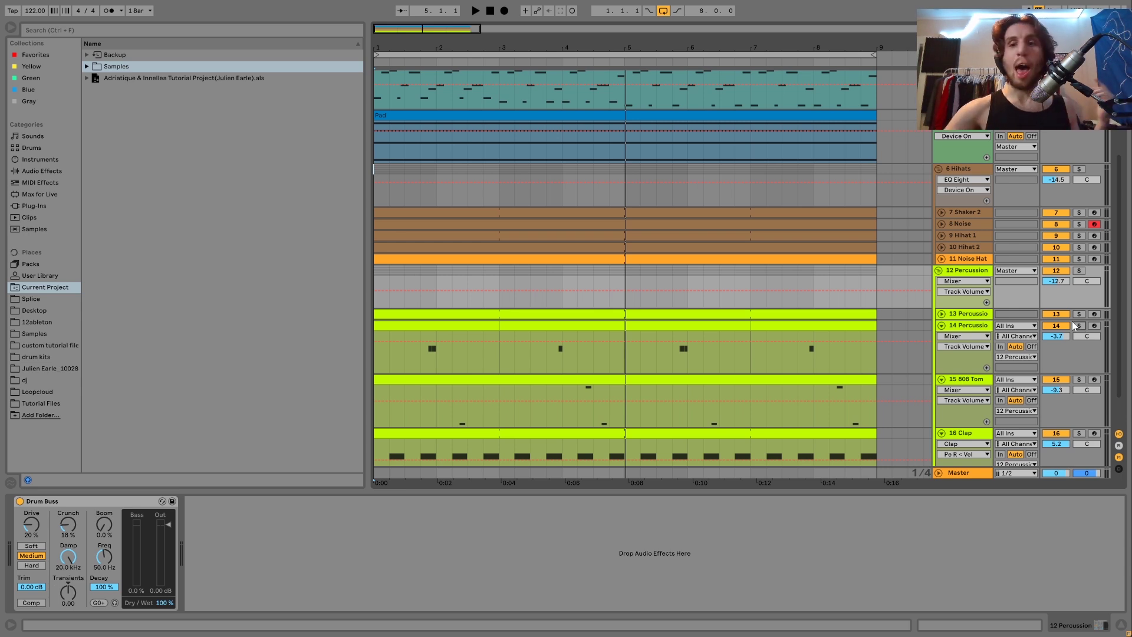
Play the soloed Percussion group with its Drum Buss off and on, and play the full mix without solo
left_click(19, 501)
key("space")
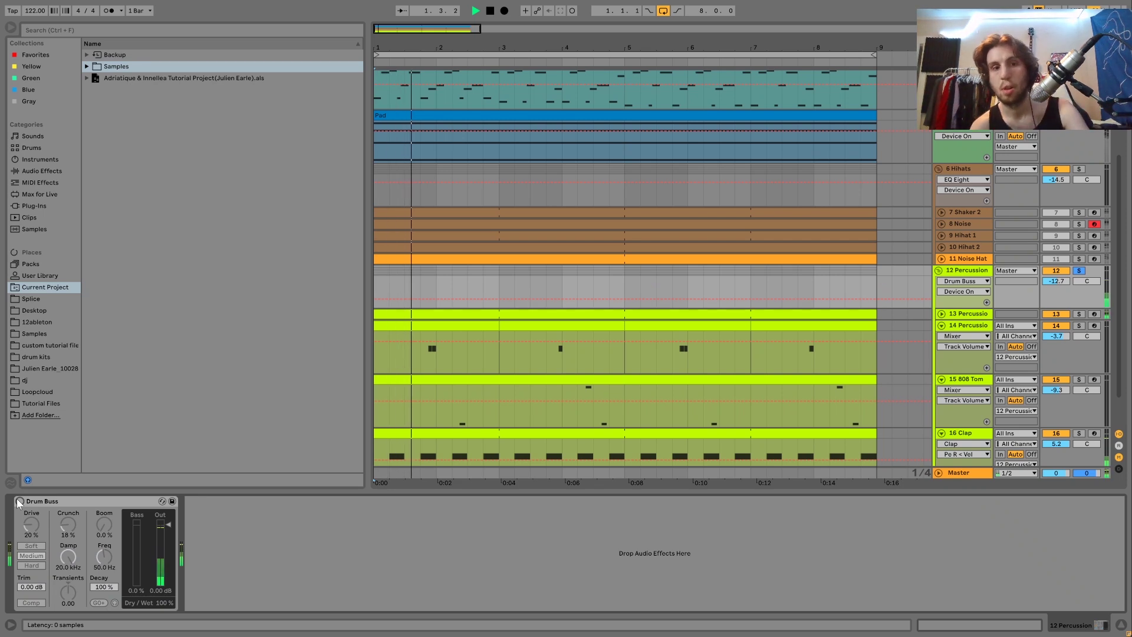
left_click(20, 501)
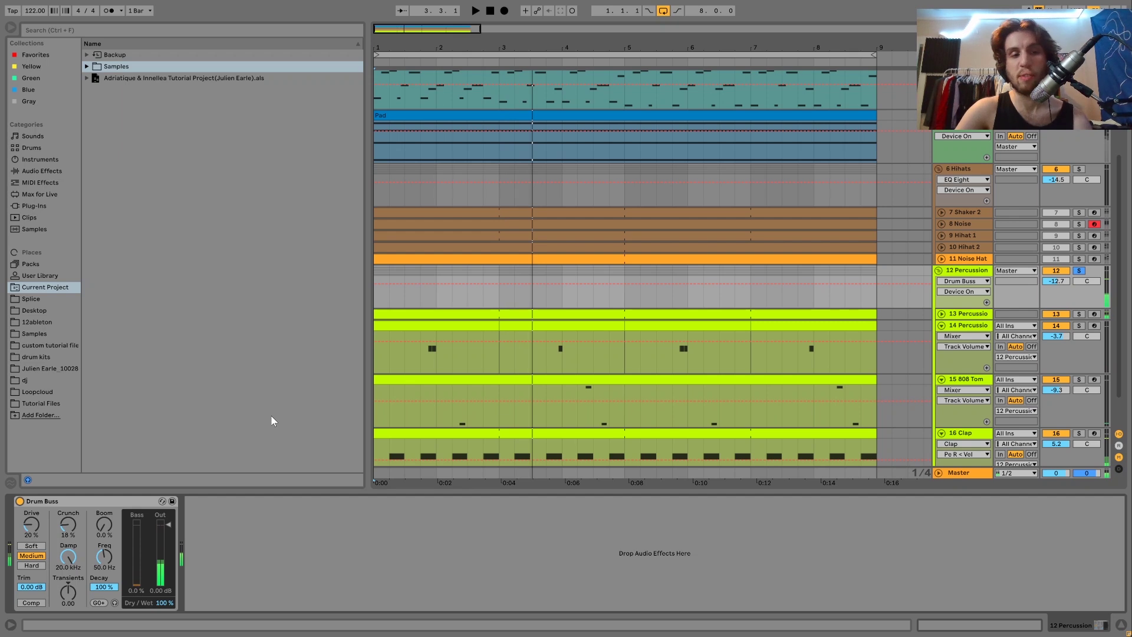
left_click(1083, 272)
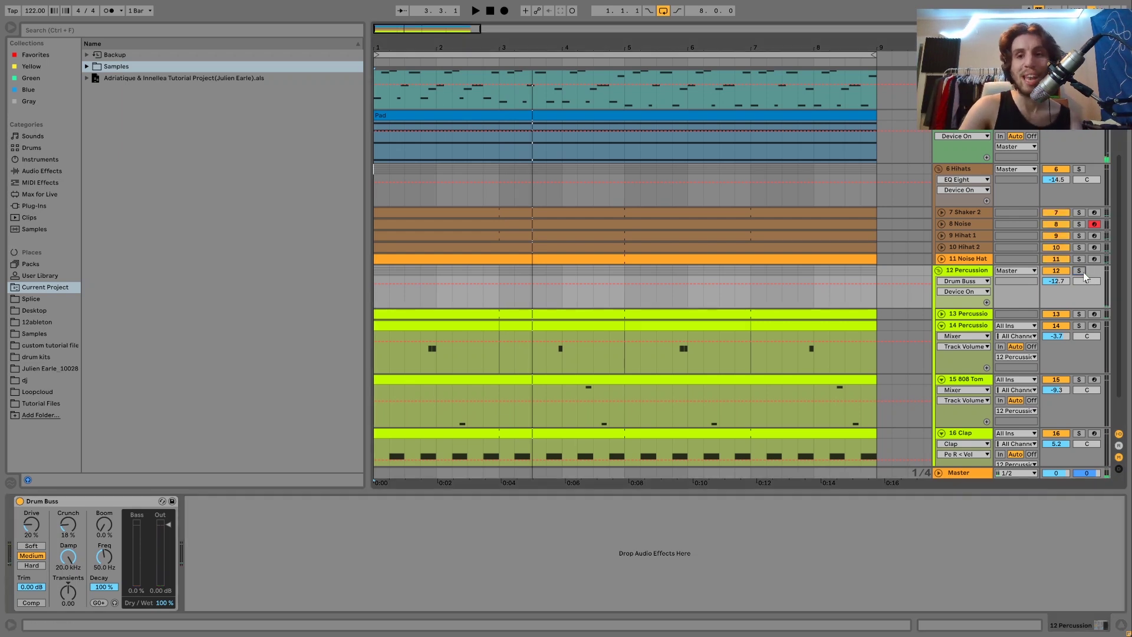
key("space")
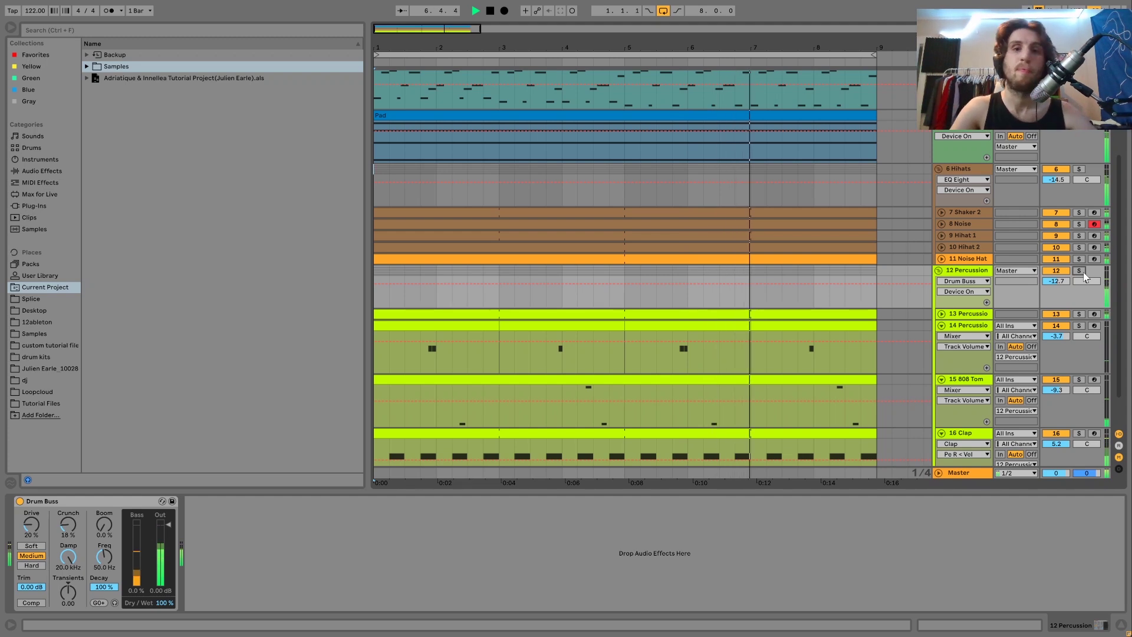
key("space")
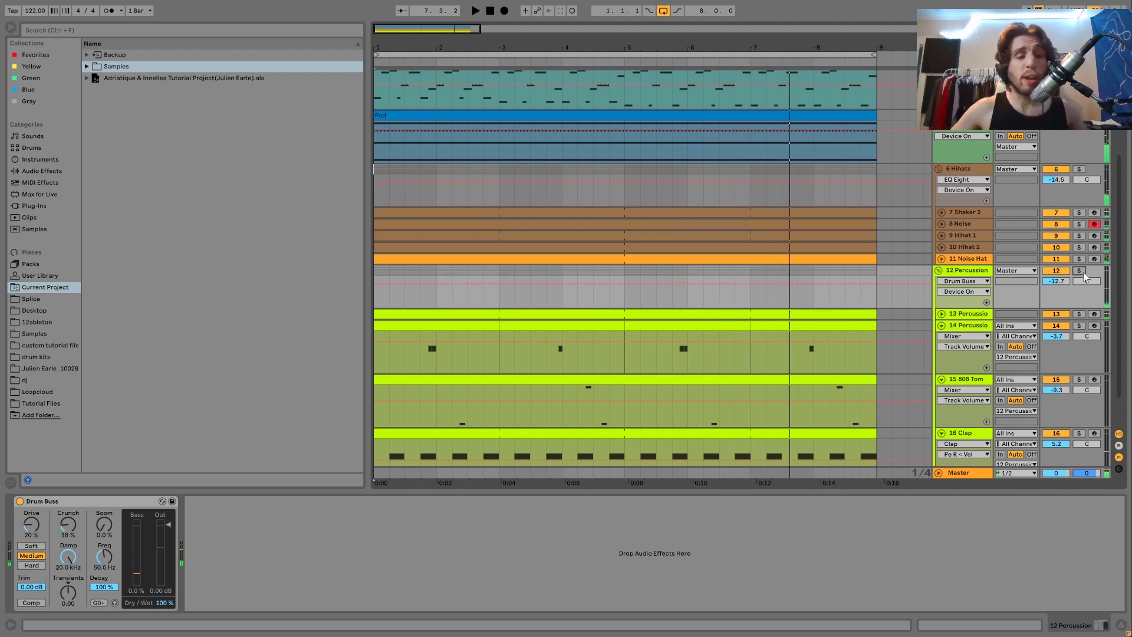